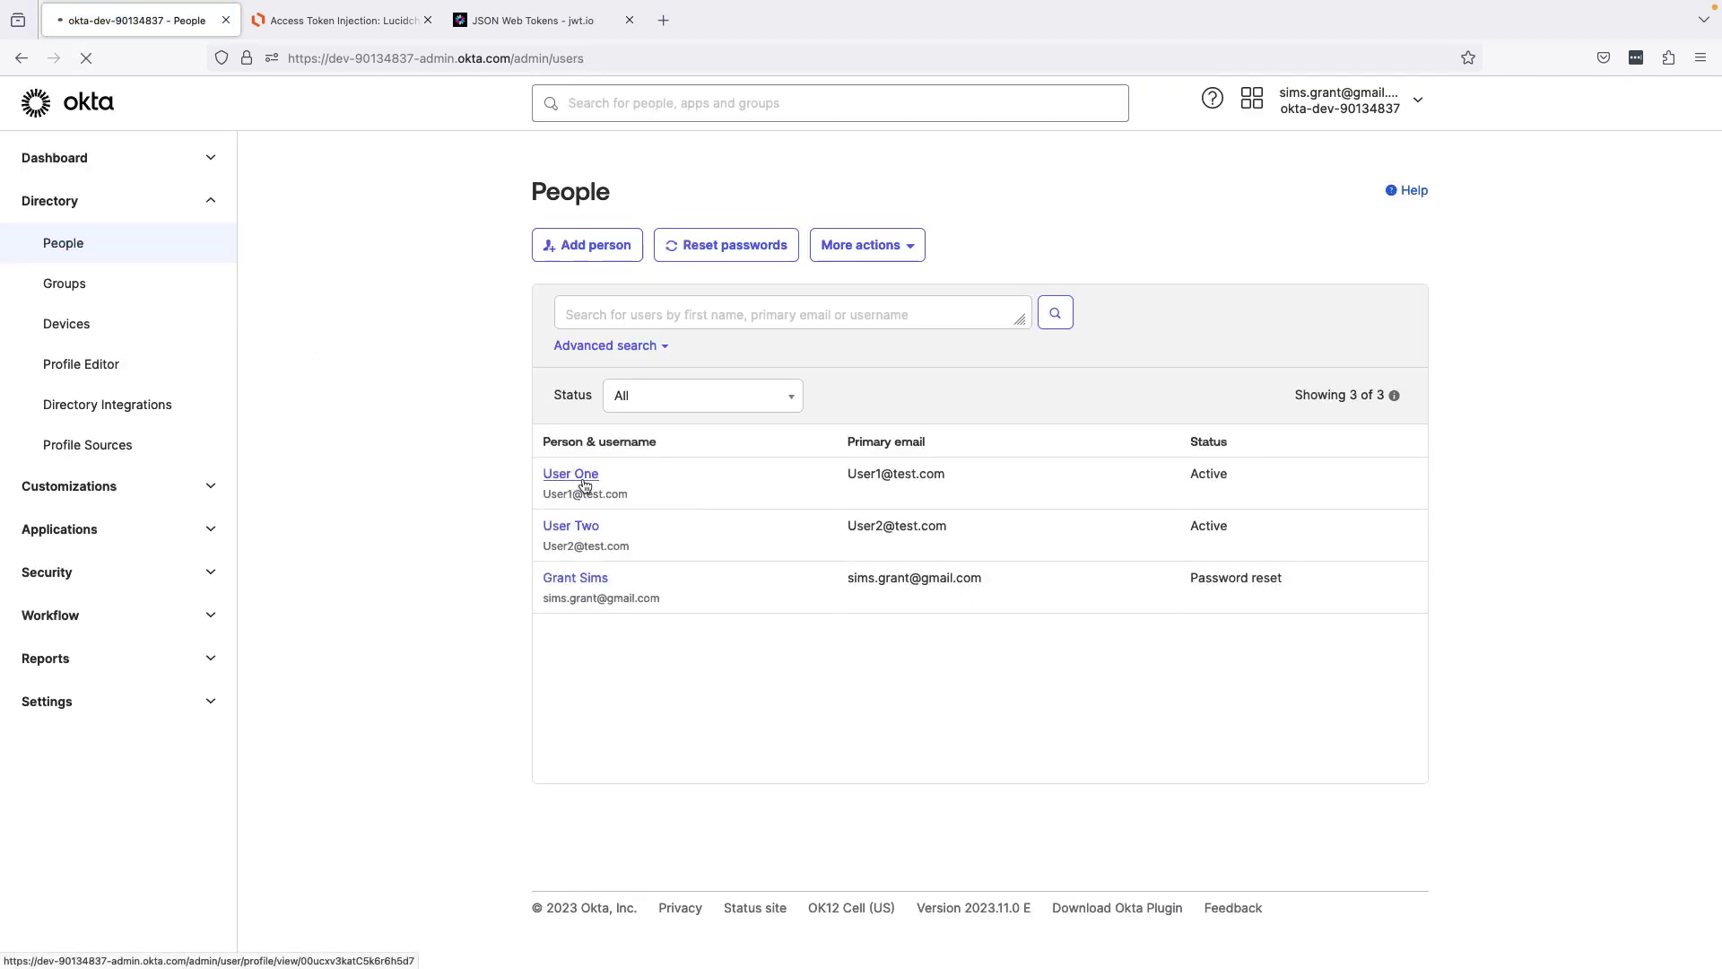
# Open the first test user's profile and examine the Employee number and Department attributes
pyautogui.click(583, 482)
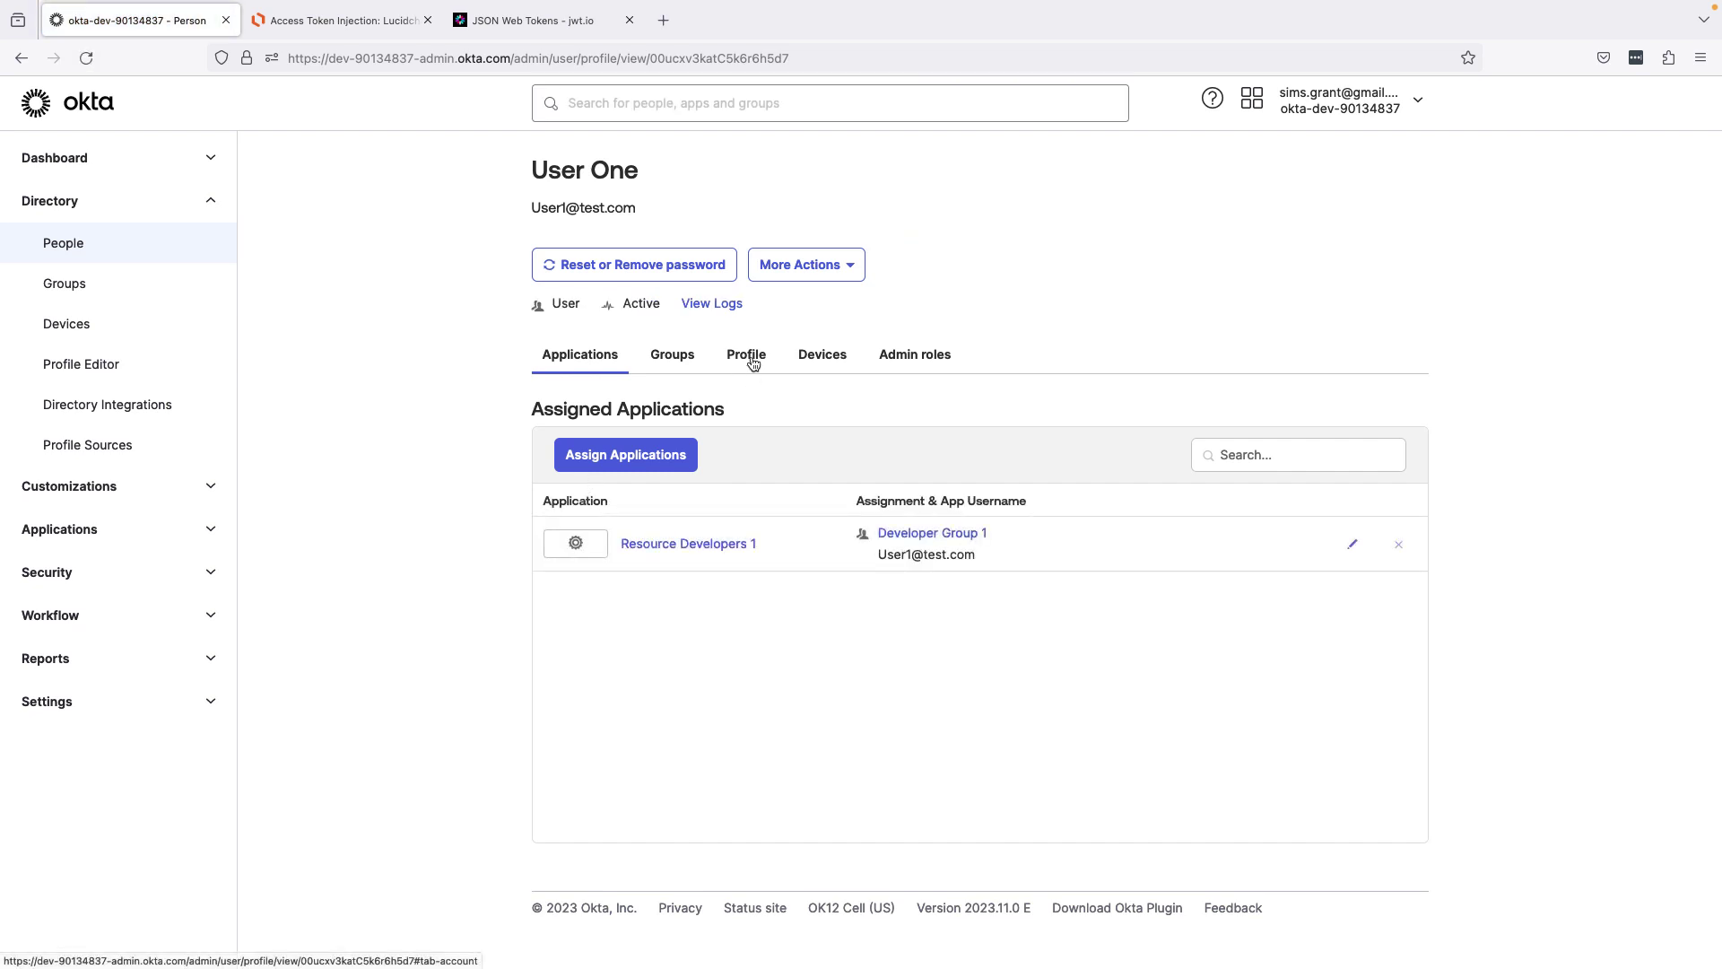
pyautogui.click(748, 369)
pyautogui.scroll(-15, 906, 611)
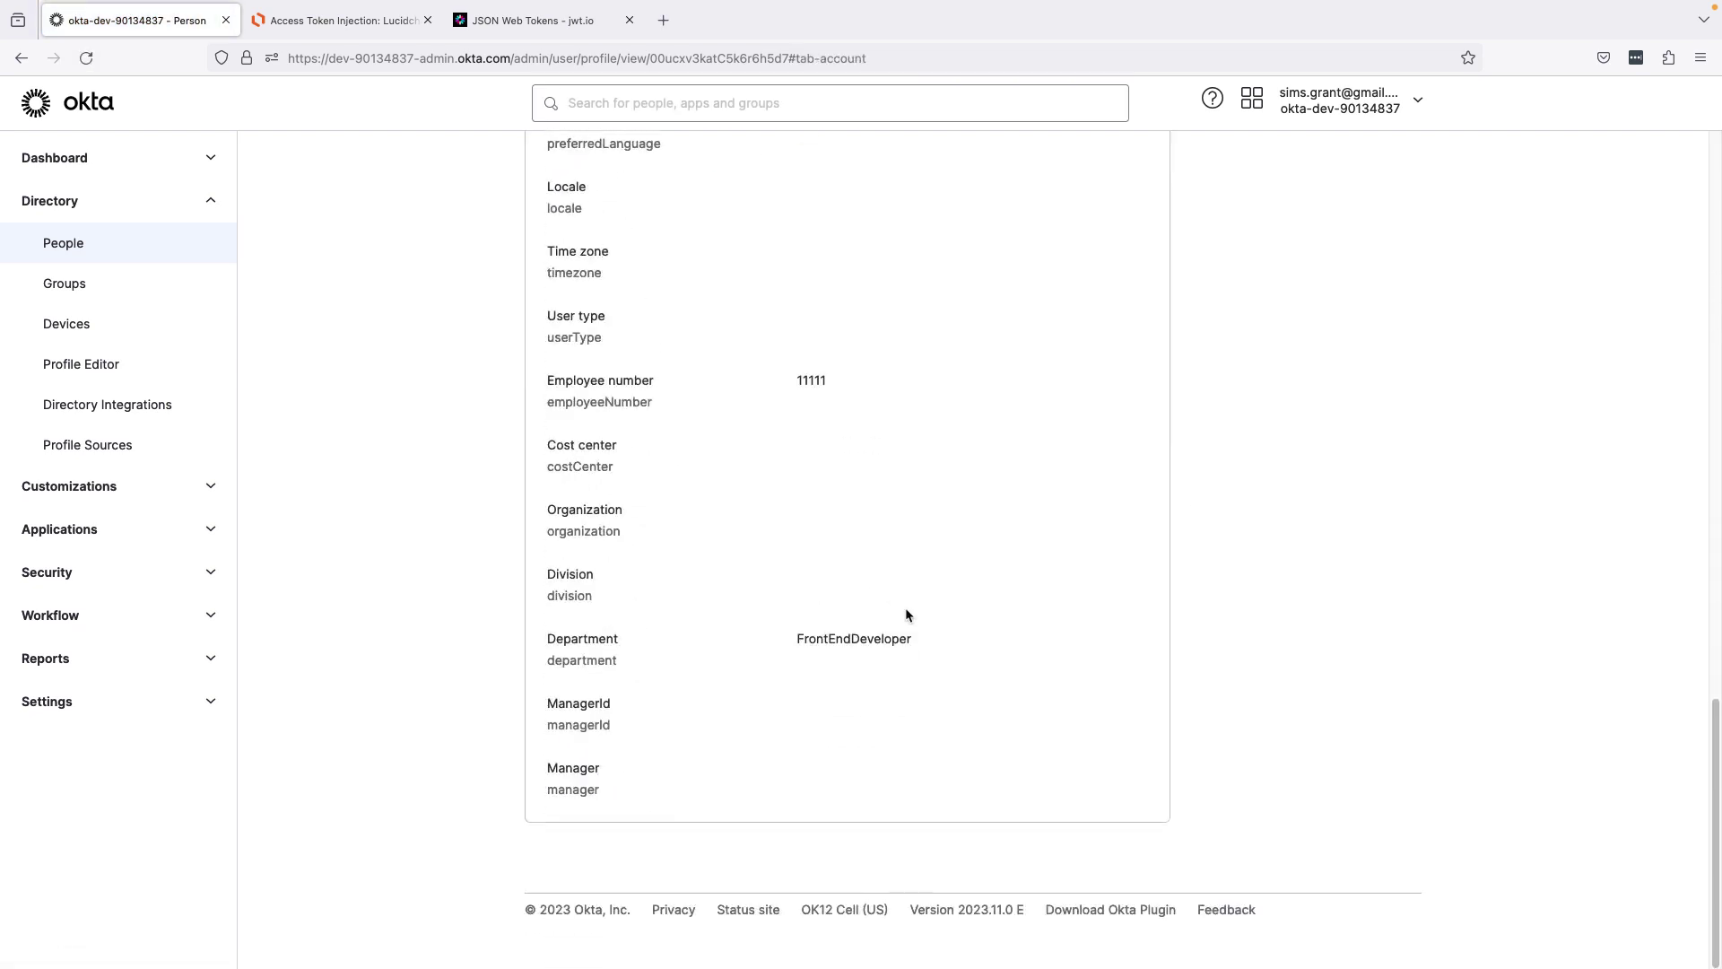
pyautogui.moveTo(541, 376); pyautogui.dragTo(674, 384)
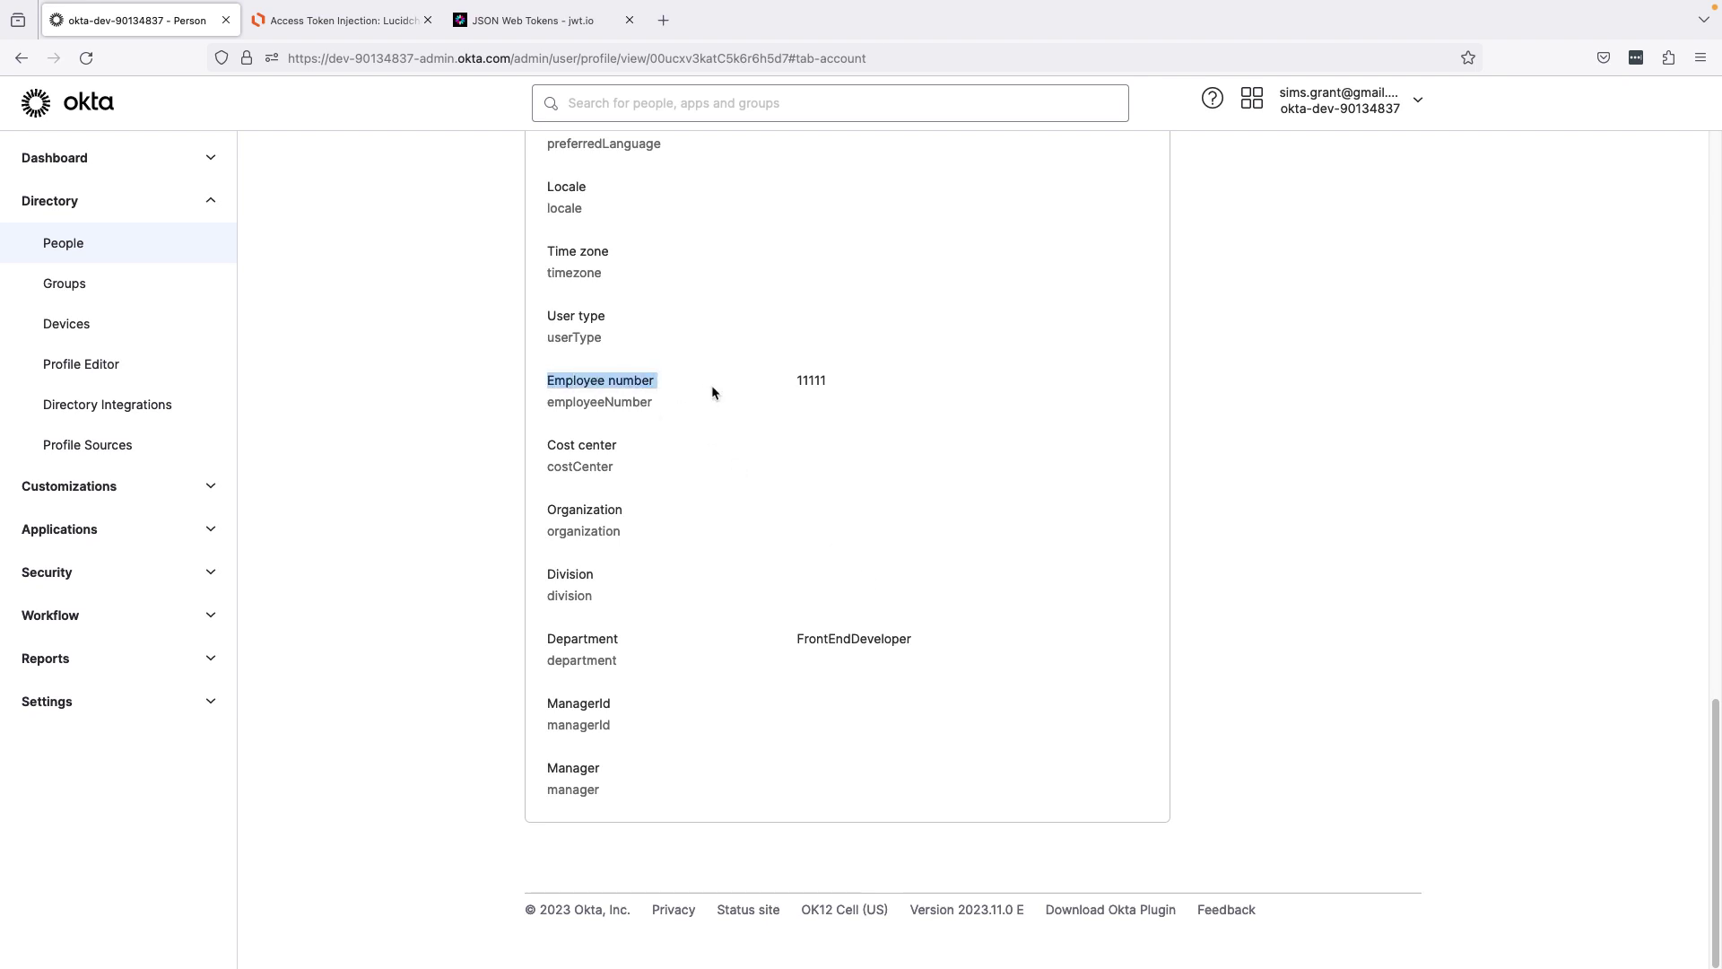
pyautogui.moveTo(544, 641); pyautogui.dragTo(696, 639)
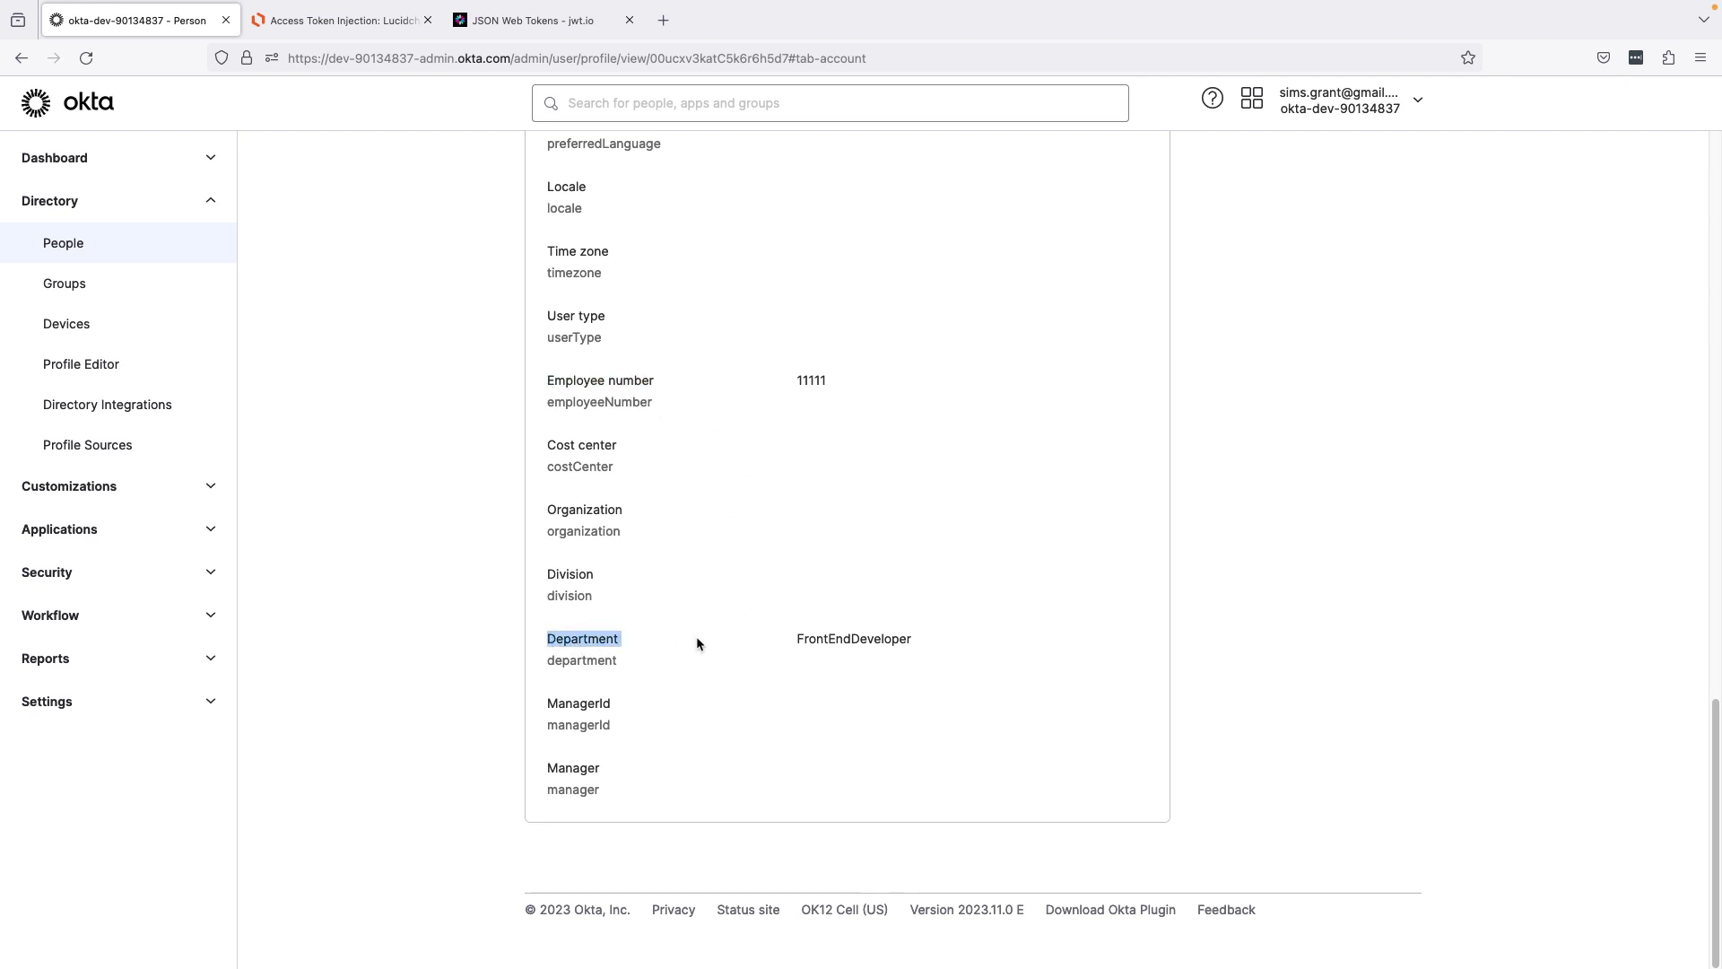
pyautogui.scroll(1, 388, 493)
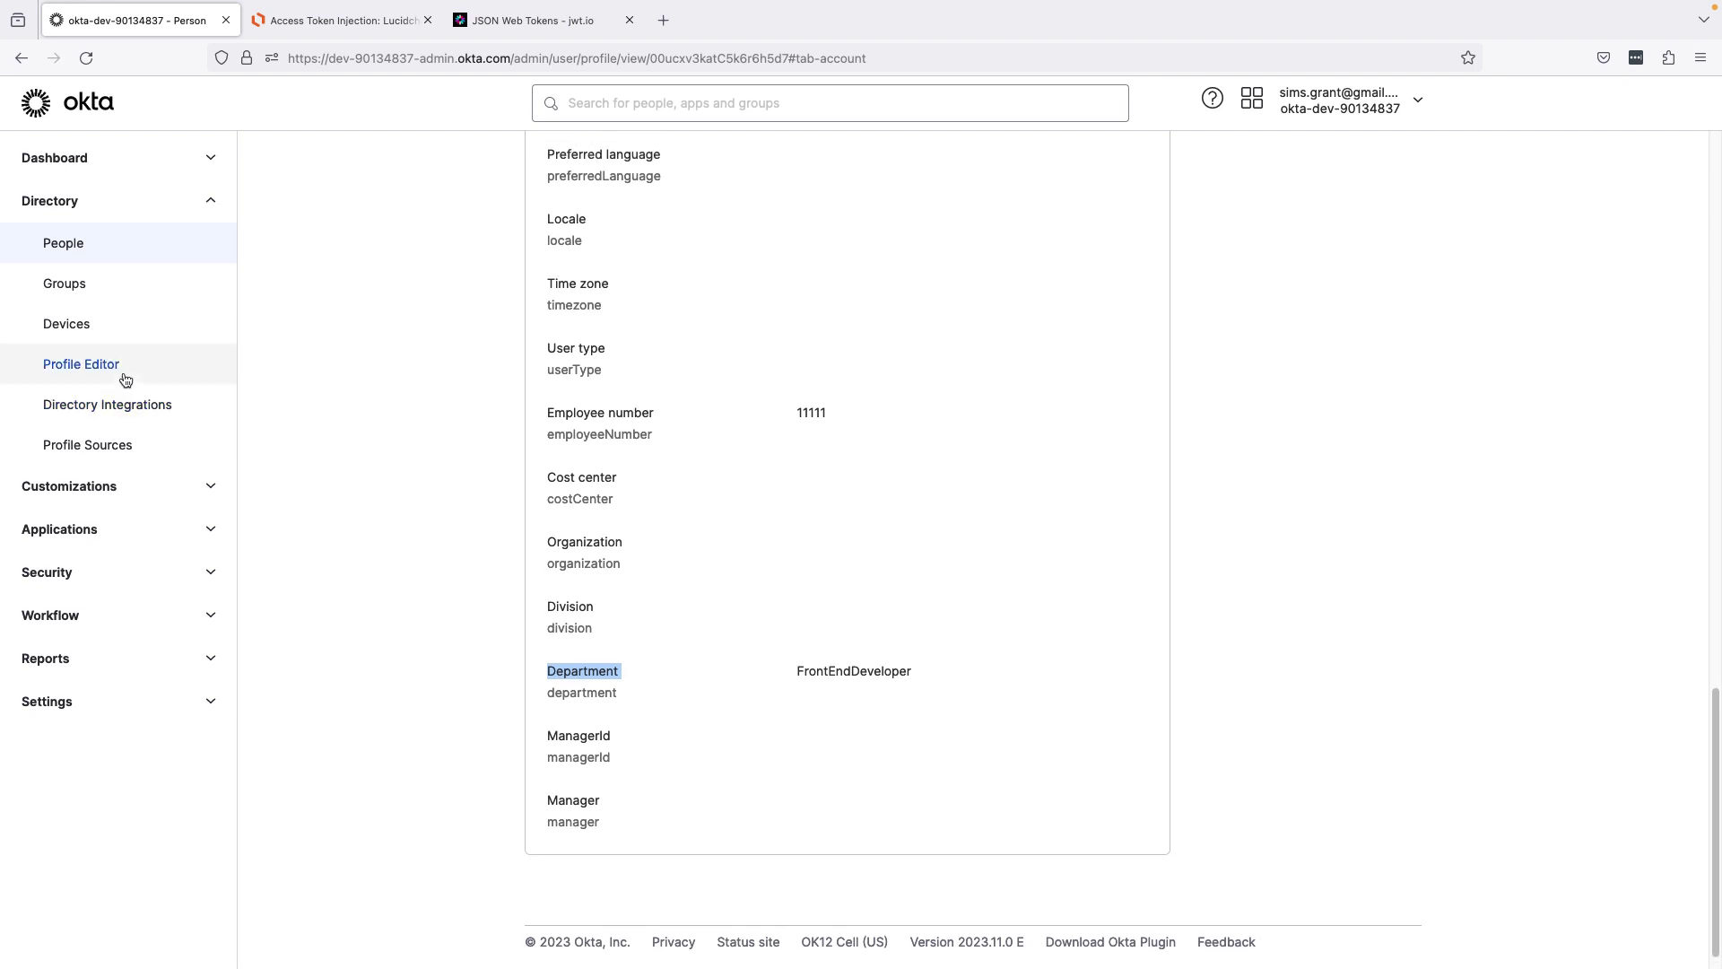
# Open the Resource Developers 1 User profile in the Profile Editor and examine its base and custom attributes
pyautogui.click(116, 368)
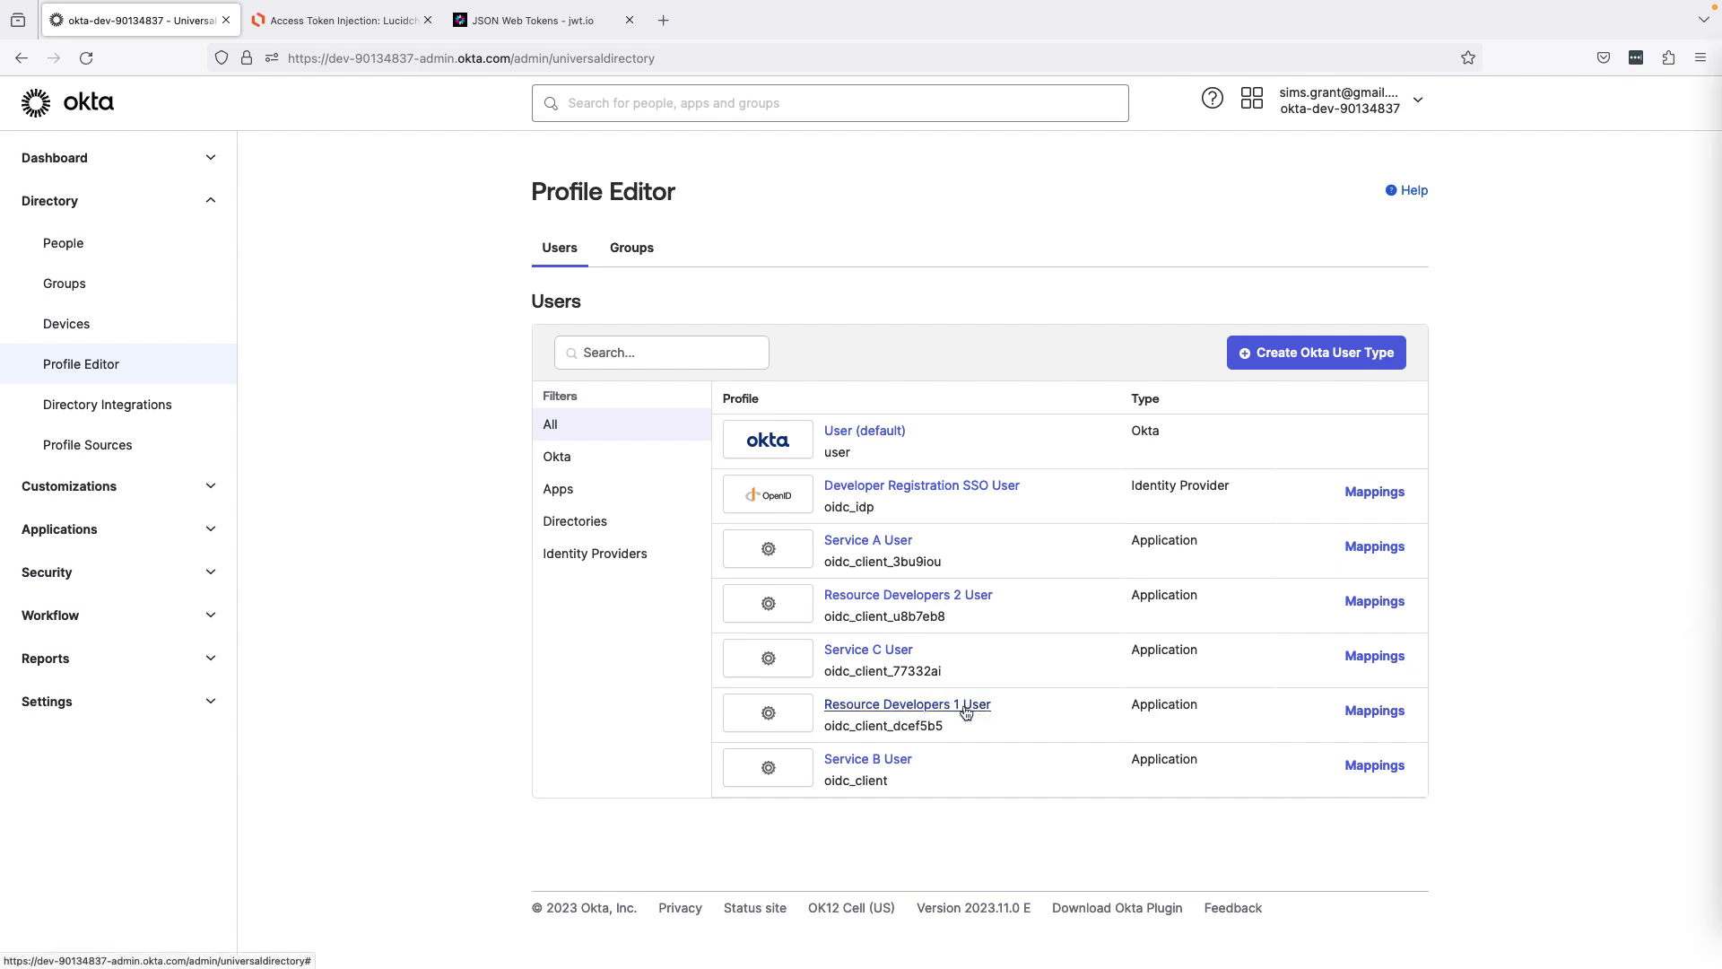
pyautogui.click(899, 706)
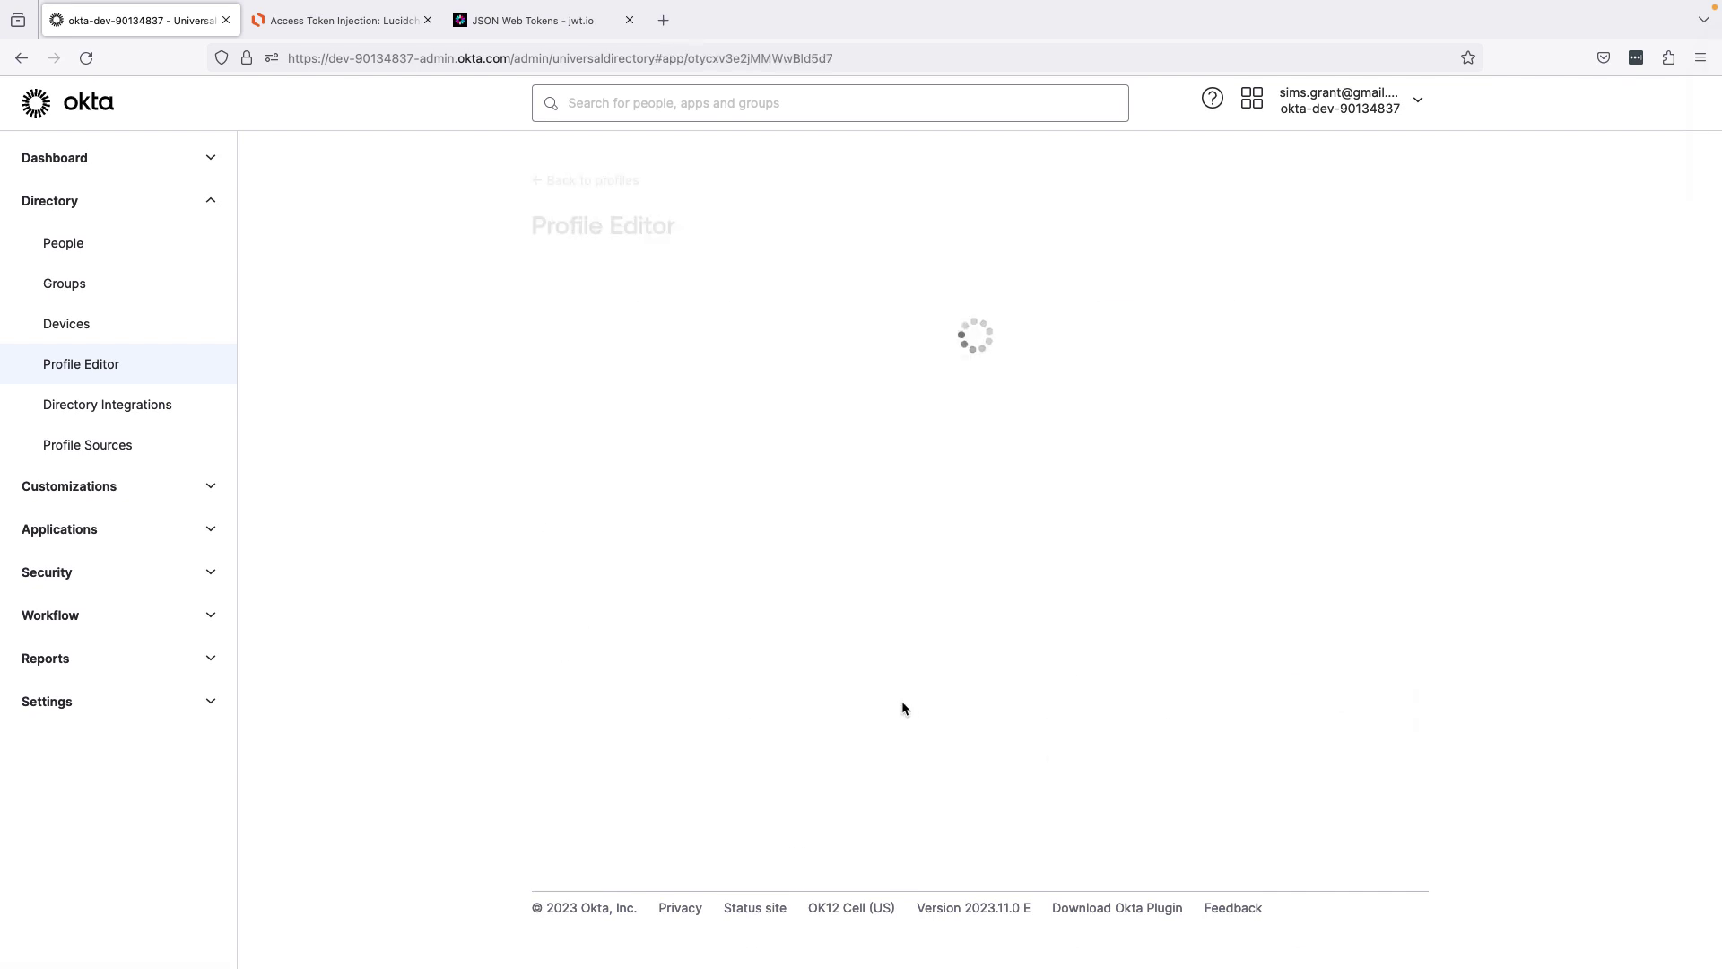
pyautogui.scroll(-10, 915, 646)
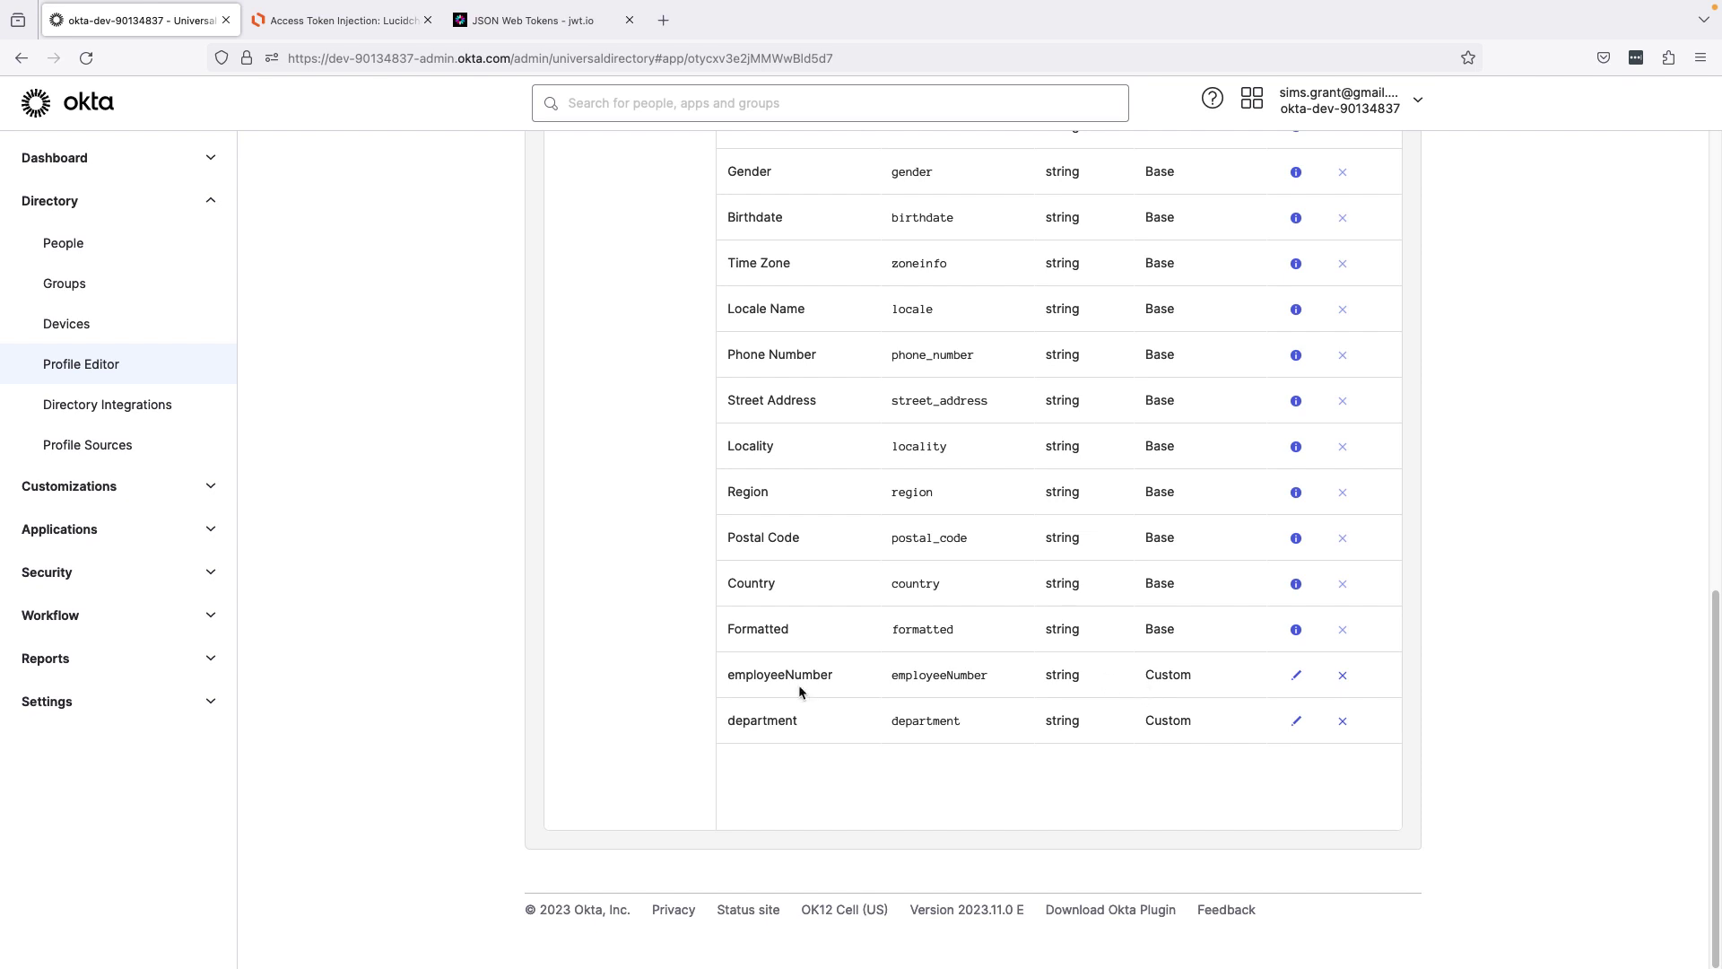
pyautogui.scroll(10, 807, 685)
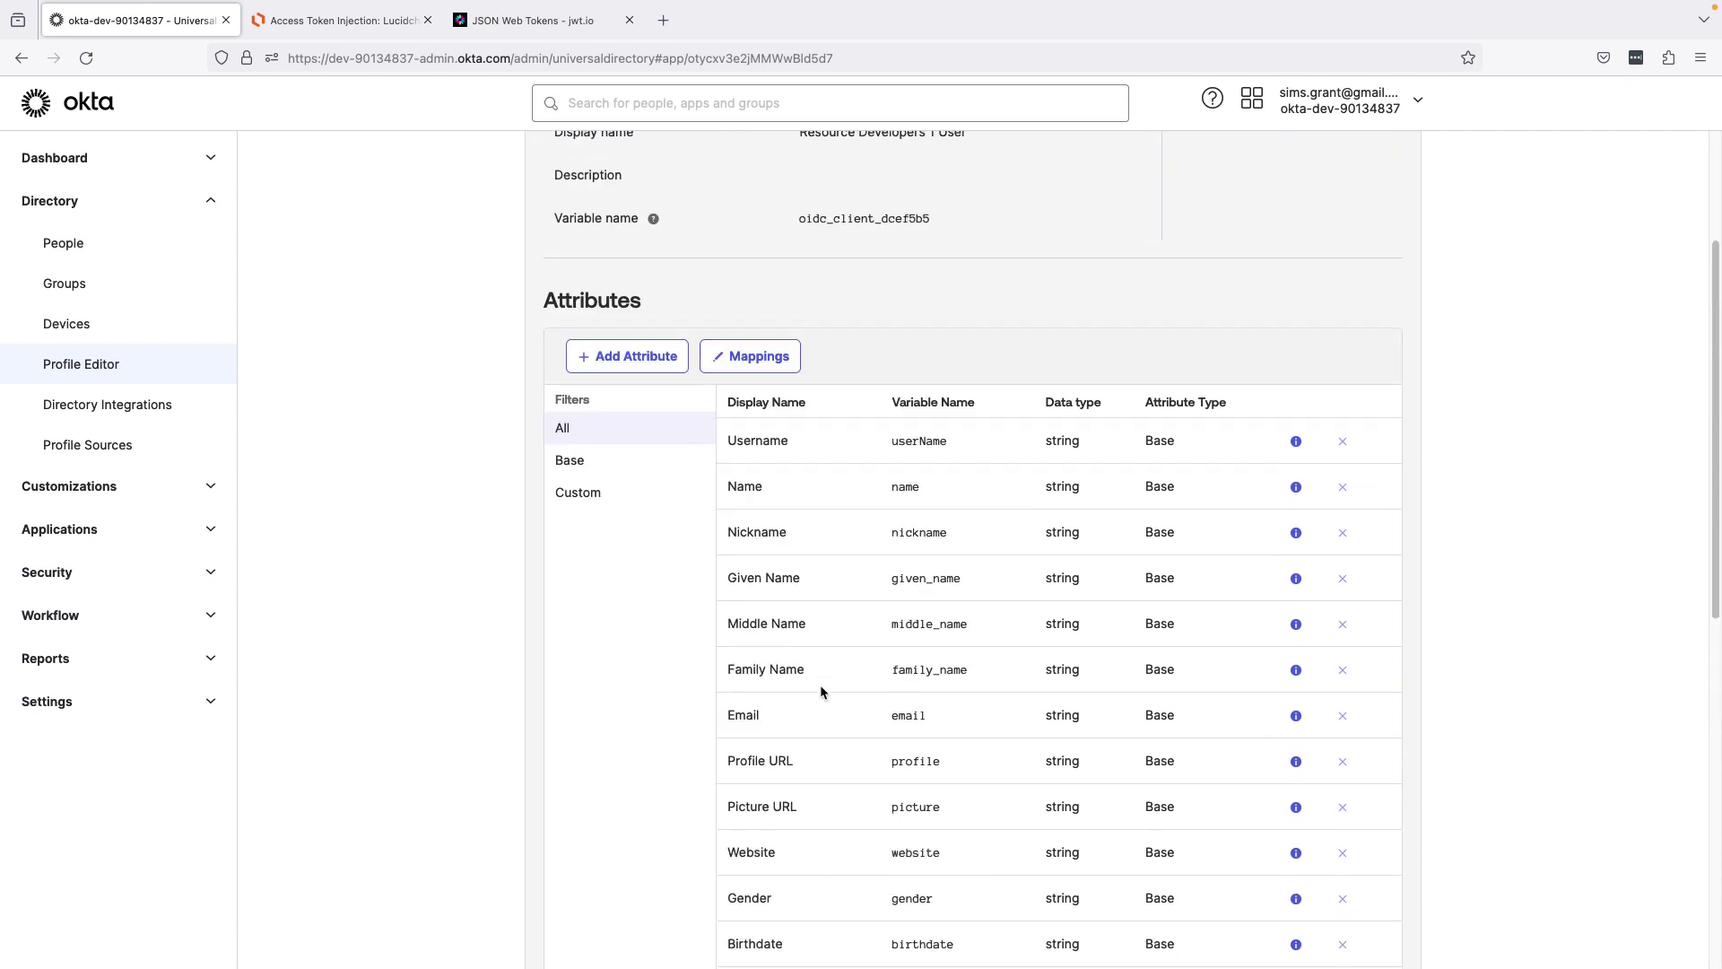
pyautogui.scroll(3, 820, 685)
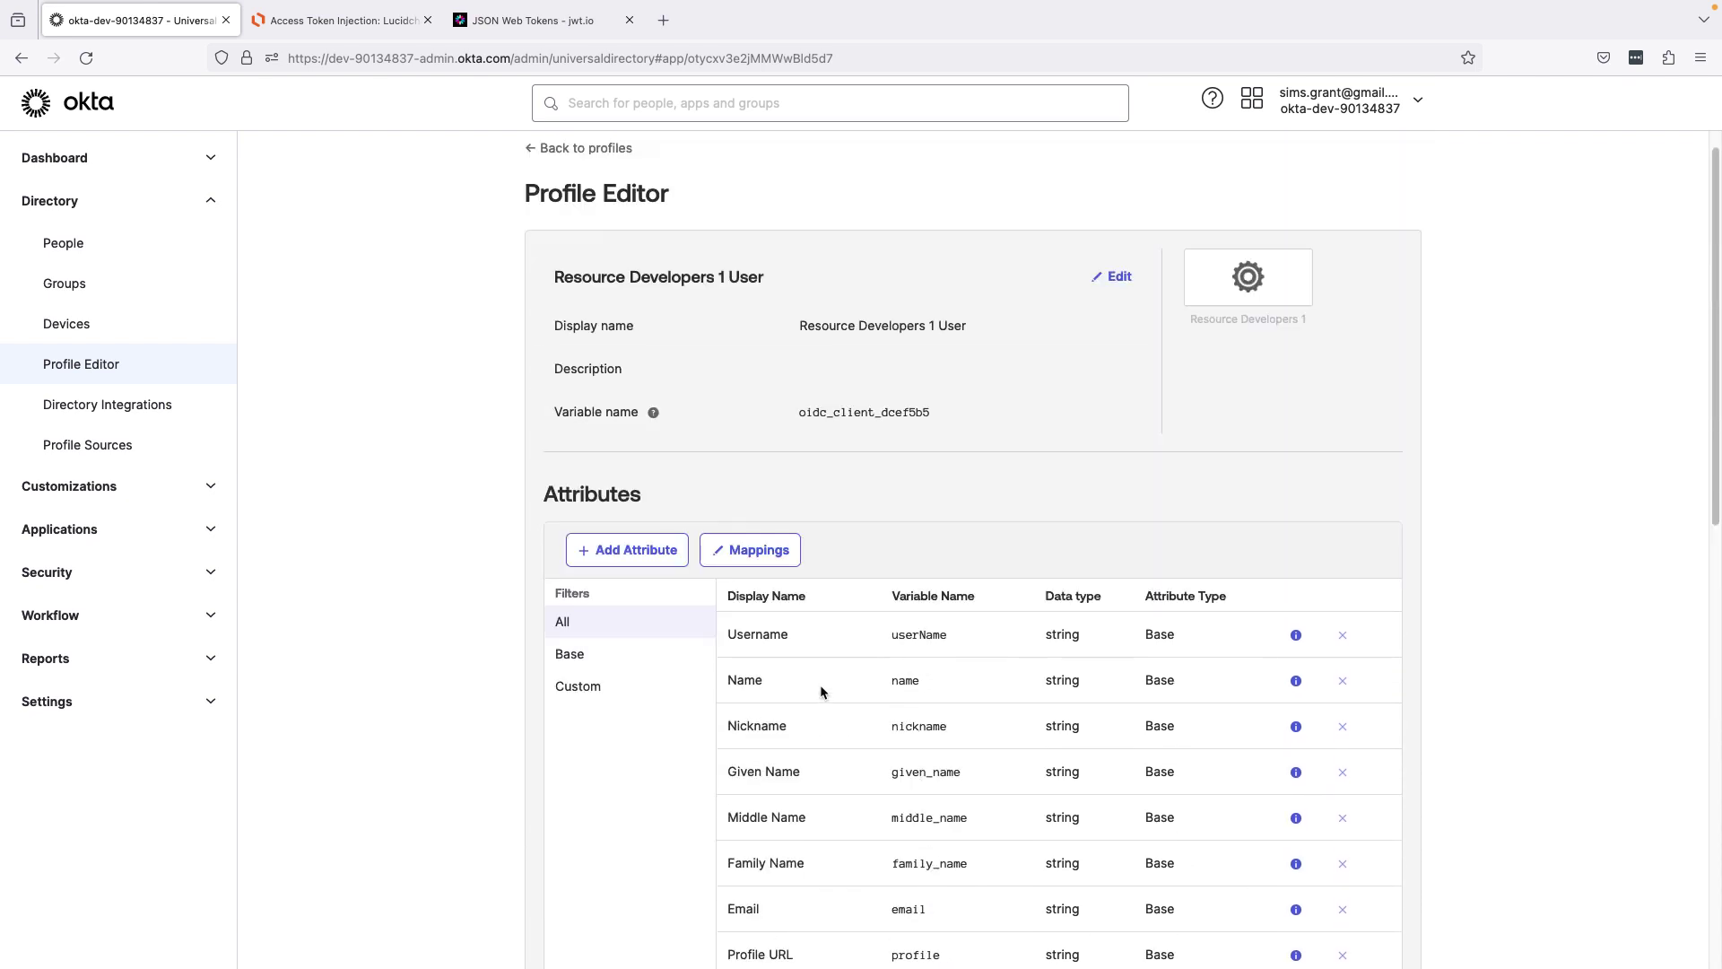
pyautogui.scroll(-10, 820, 687)
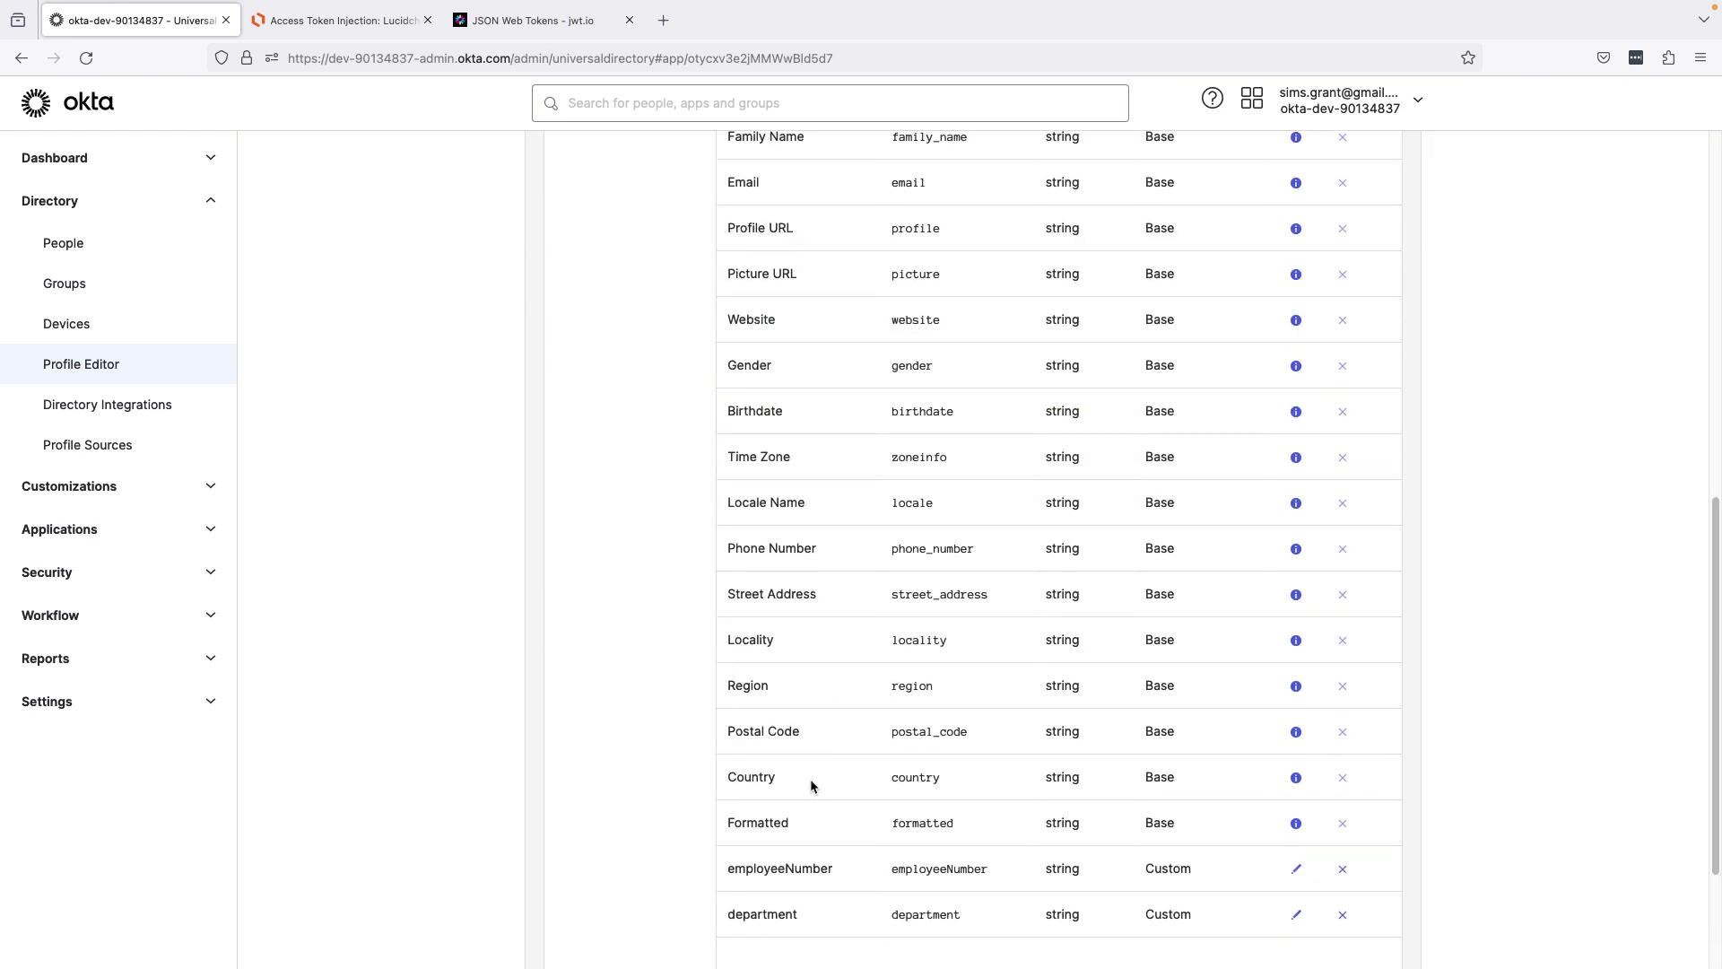
pyautogui.scroll(-1, 807, 808)
pyautogui.scroll(8, 961, 805)
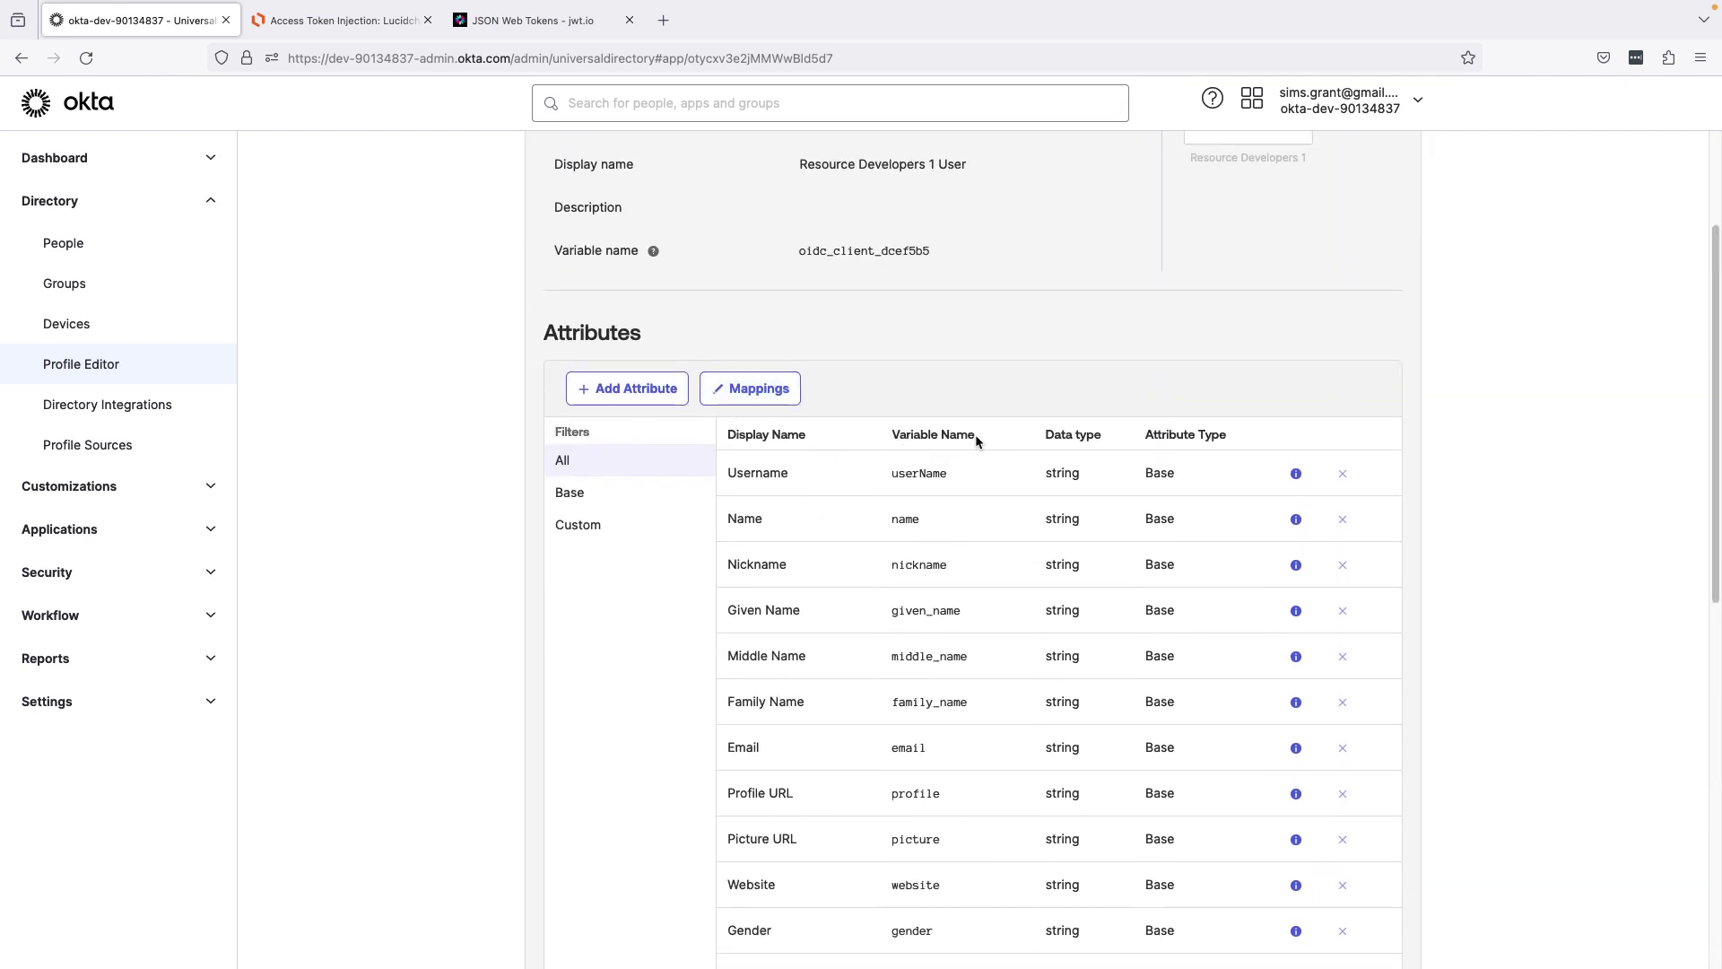
# Inspect the definition of the custom employeeNumber attribute and close it without saving
pyautogui.scroll(-10, 987, 581)
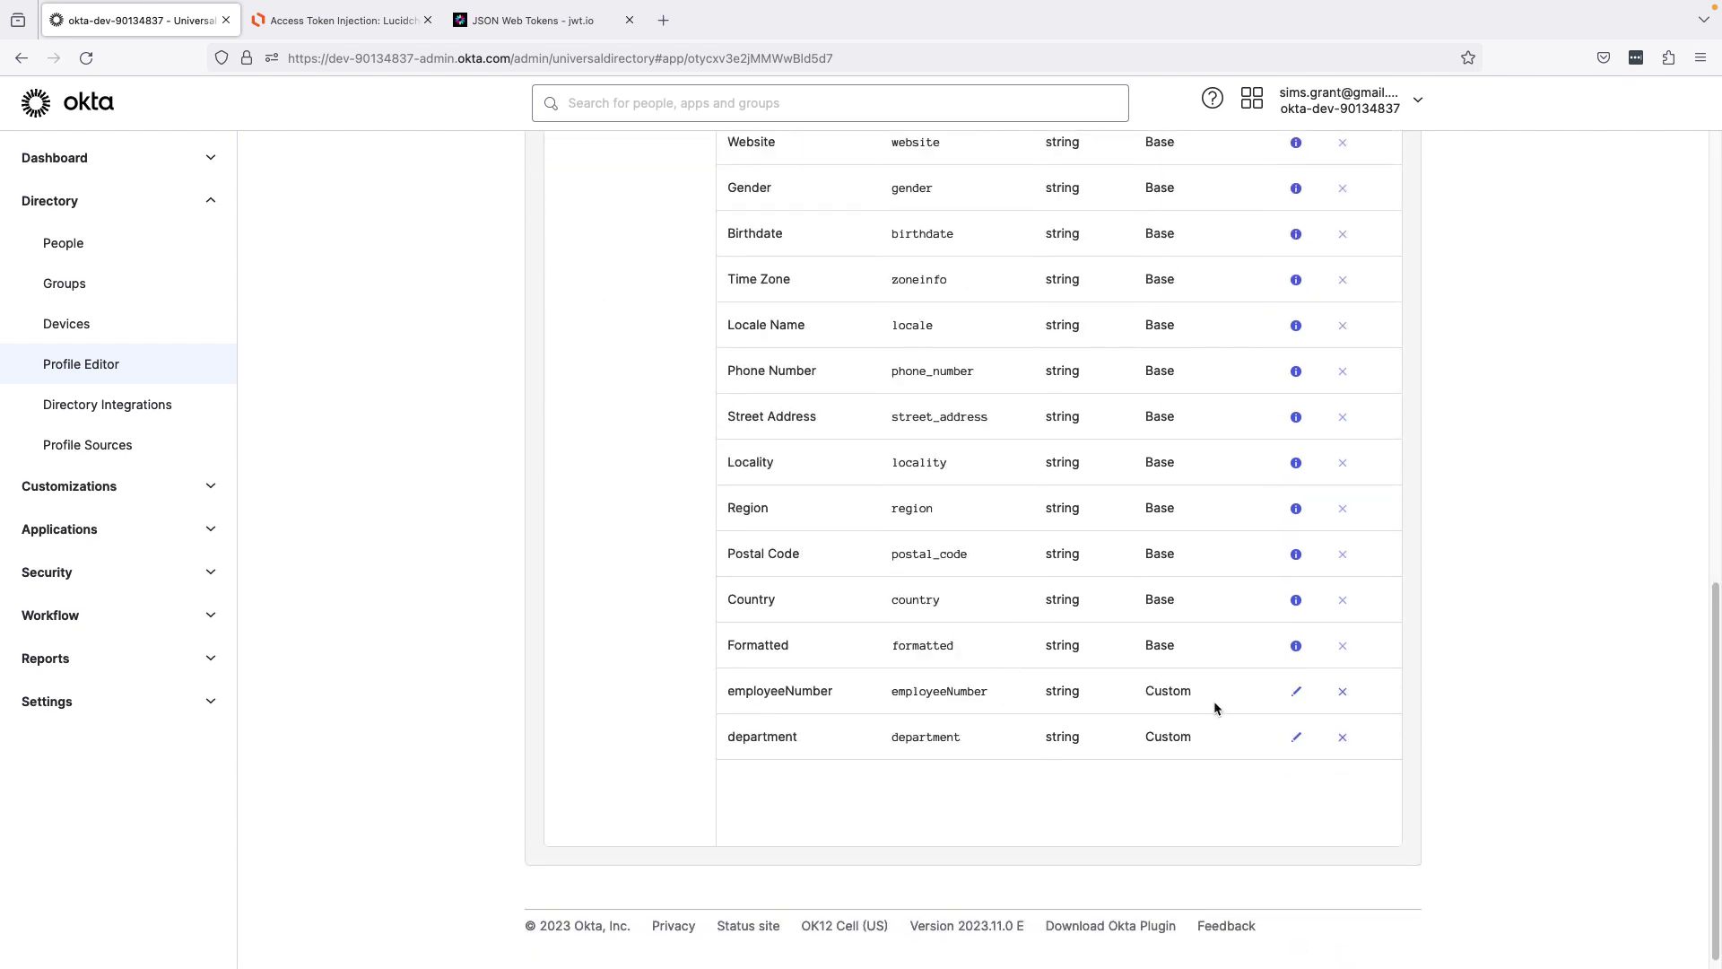
pyautogui.click(1296, 691)
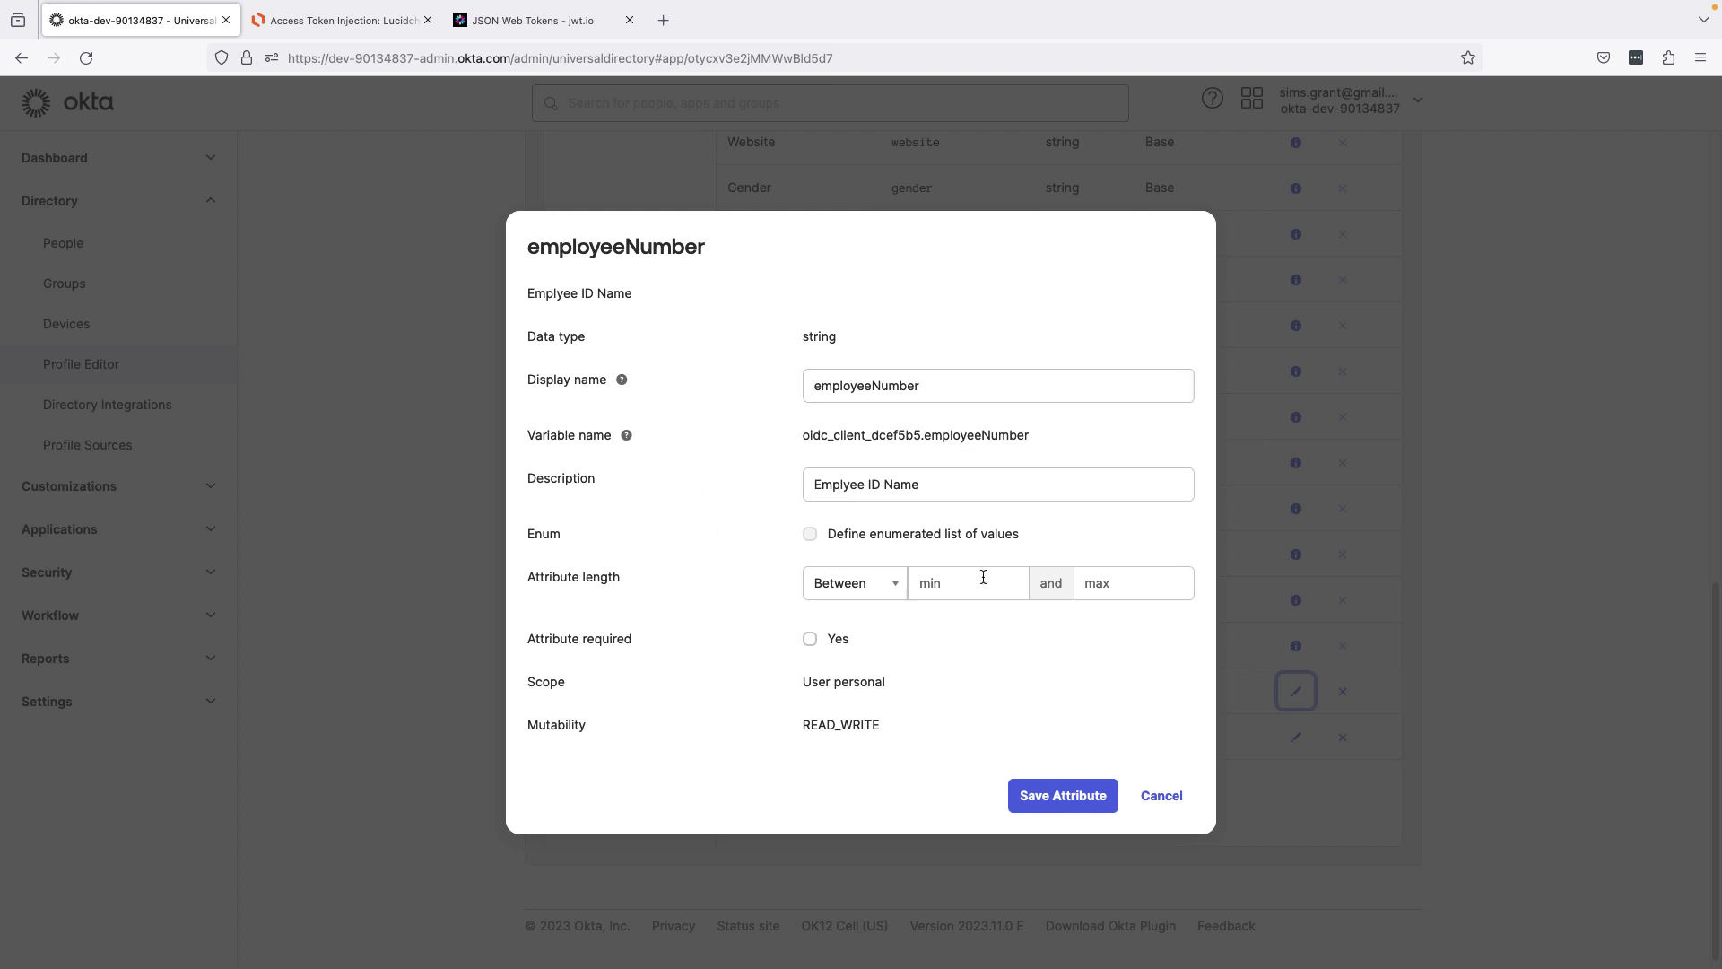
pyautogui.click(1157, 796)
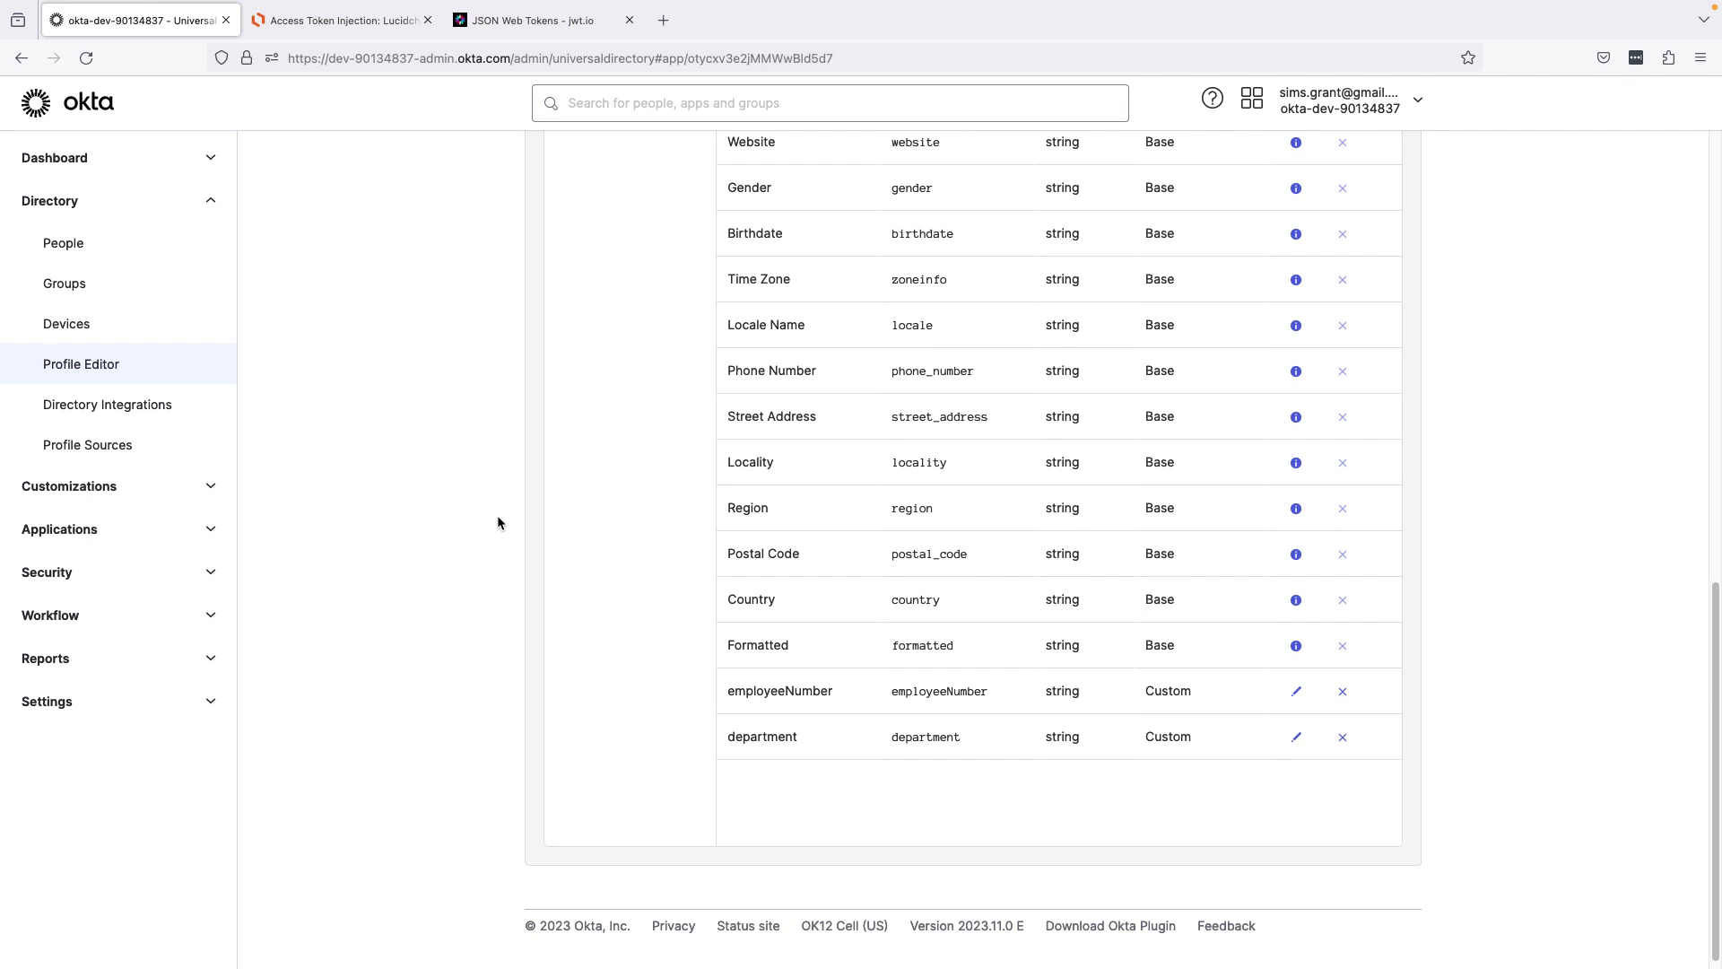
# Open the Authorizer for Resource 1 authorization server in the API security settings
pyautogui.click(154, 536)
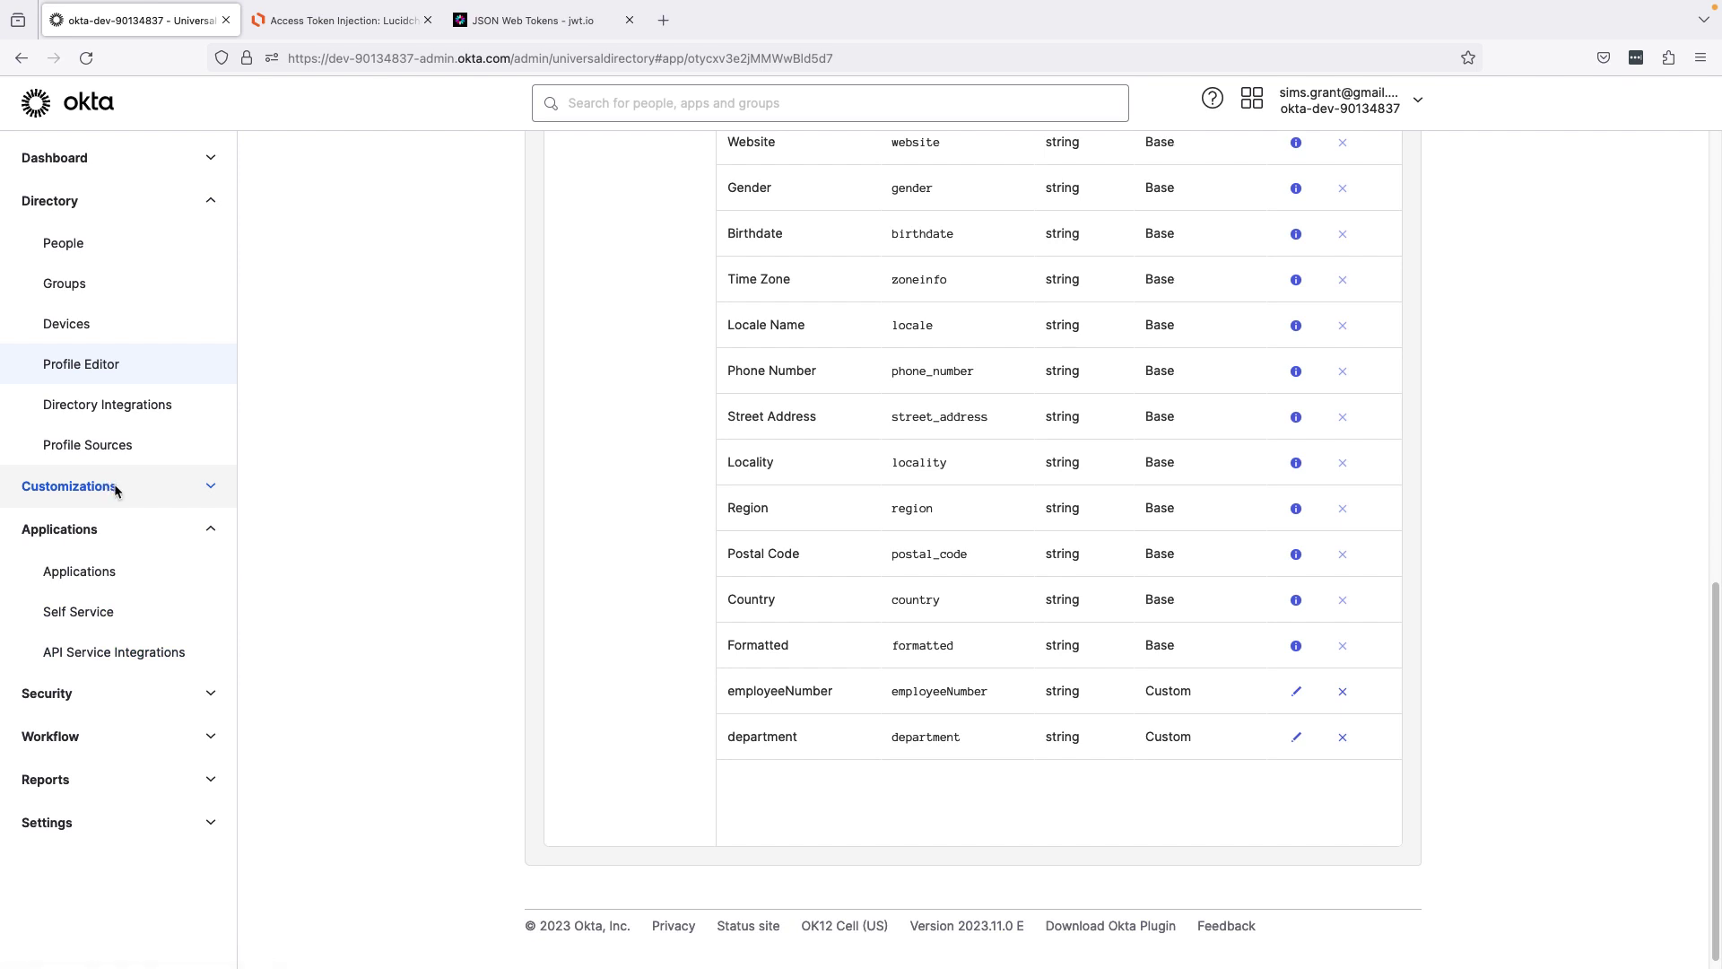
pyautogui.click(107, 693)
pyautogui.scroll(-2, 105, 776)
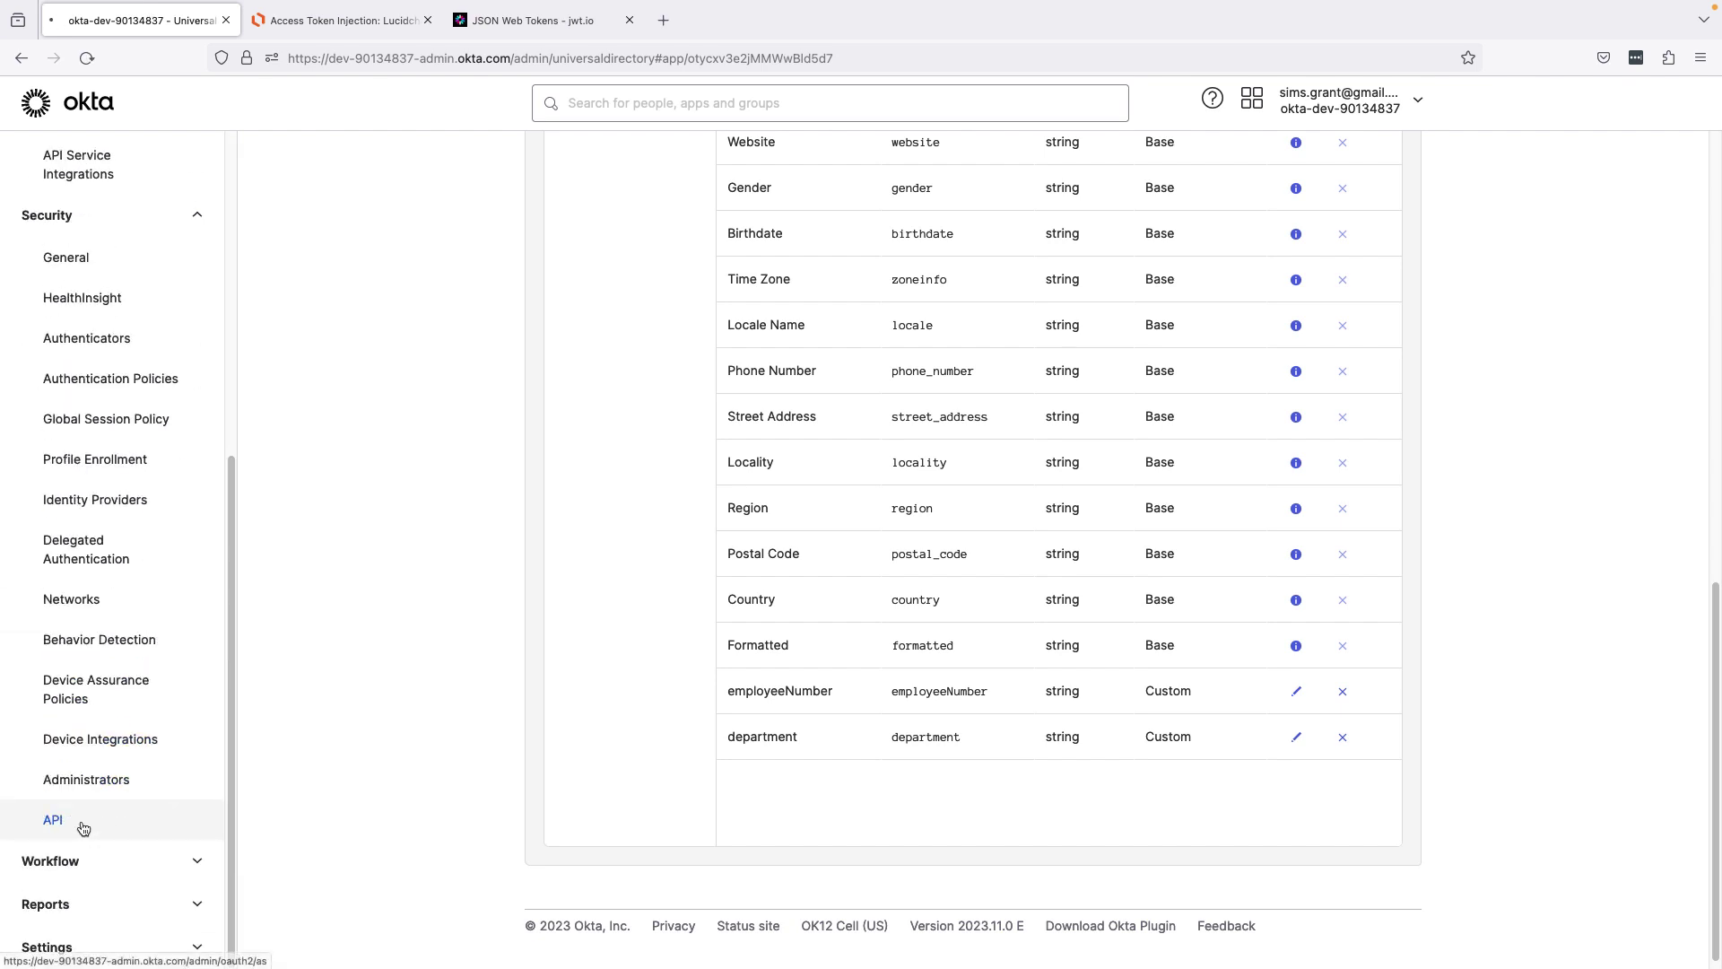
pyautogui.click(83, 821)
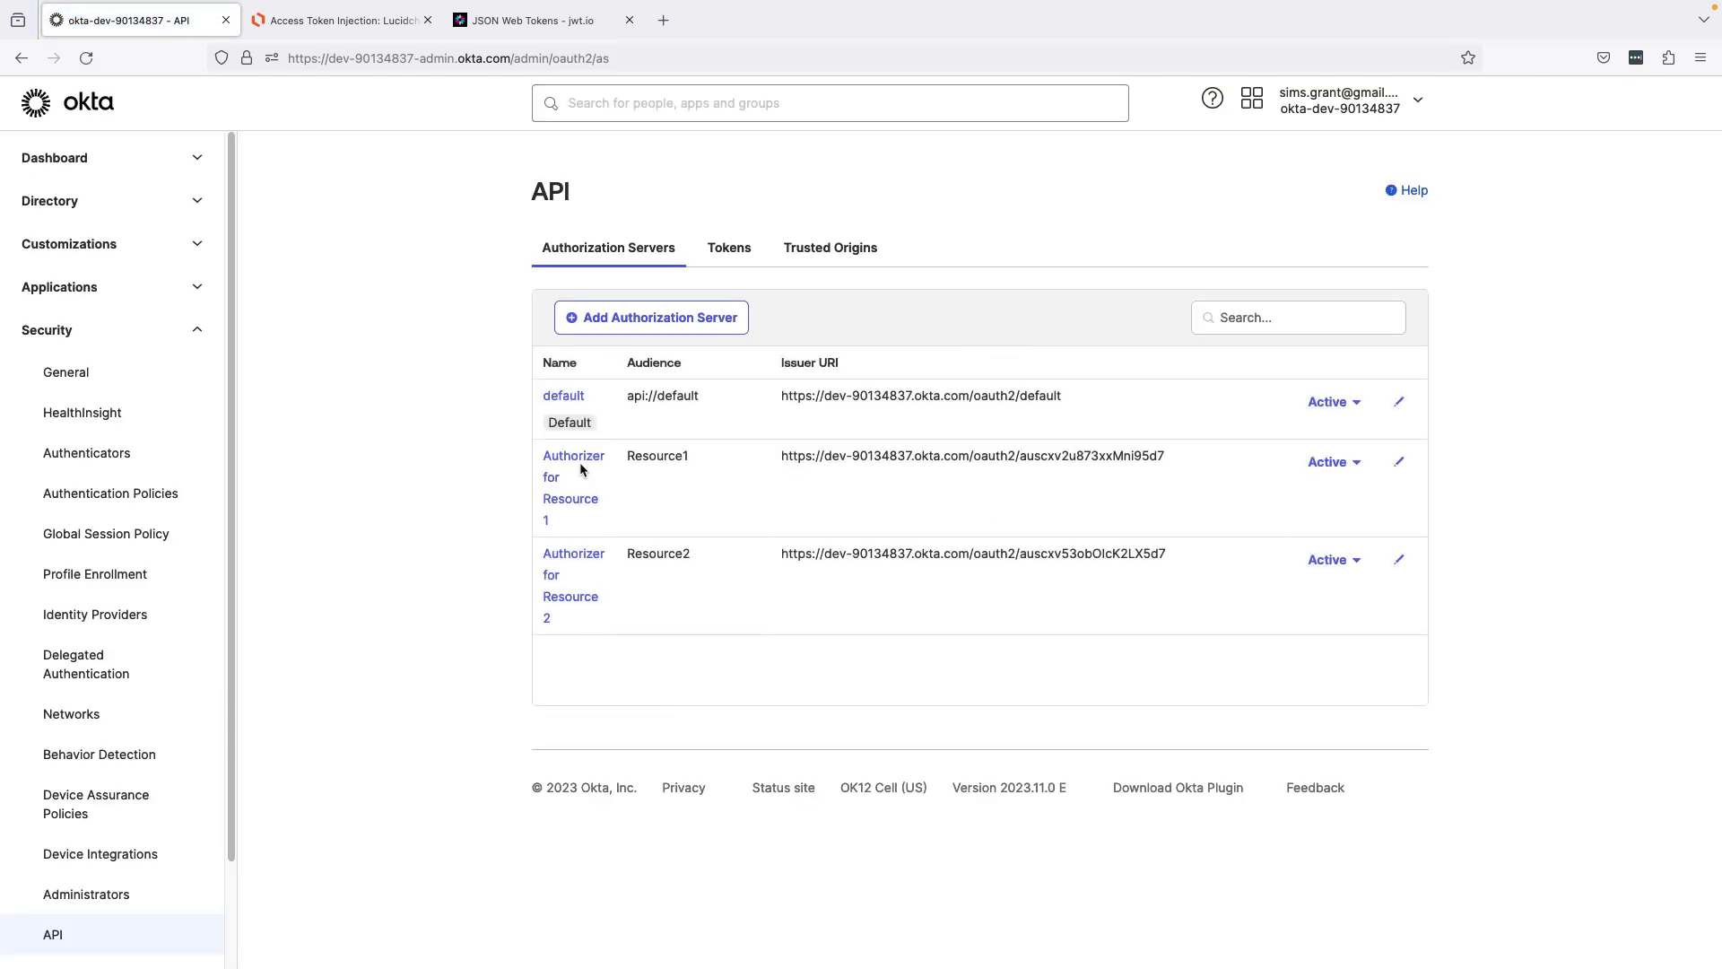
pyautogui.click(577, 462)
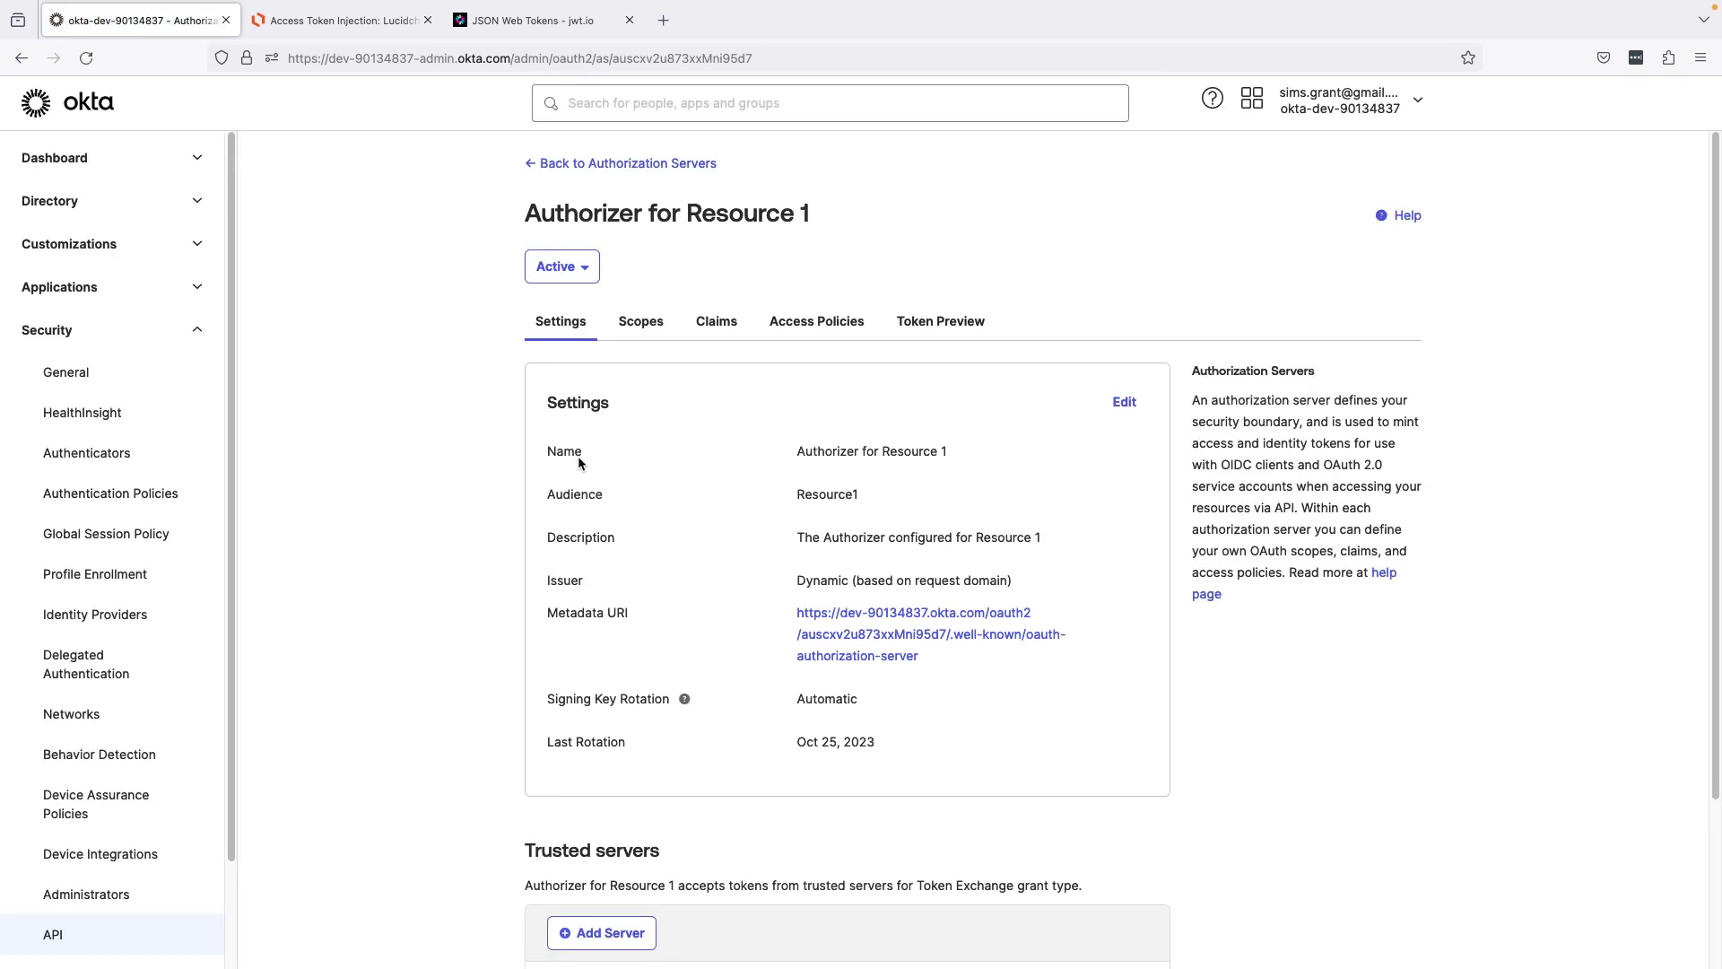
# Inspect the EmployeeInfo scope of the authorization server and close its settings without saving
pyautogui.click(654, 319)
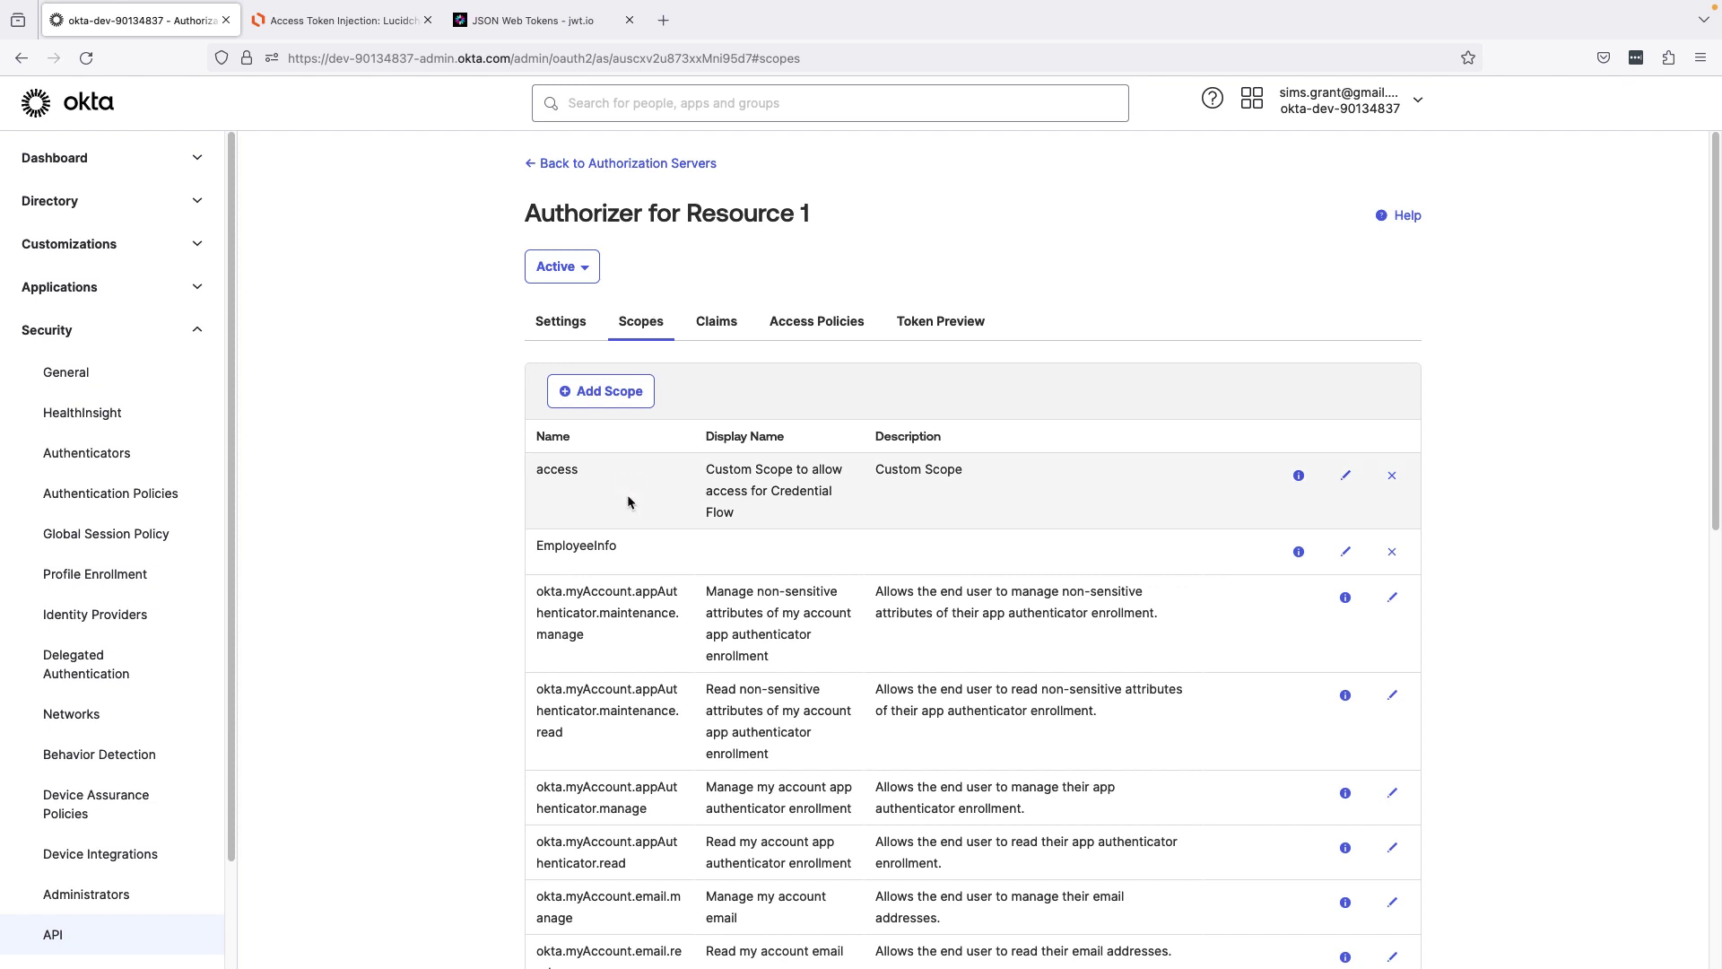
pyautogui.moveTo(618, 546); pyautogui.dragTo(538, 546)
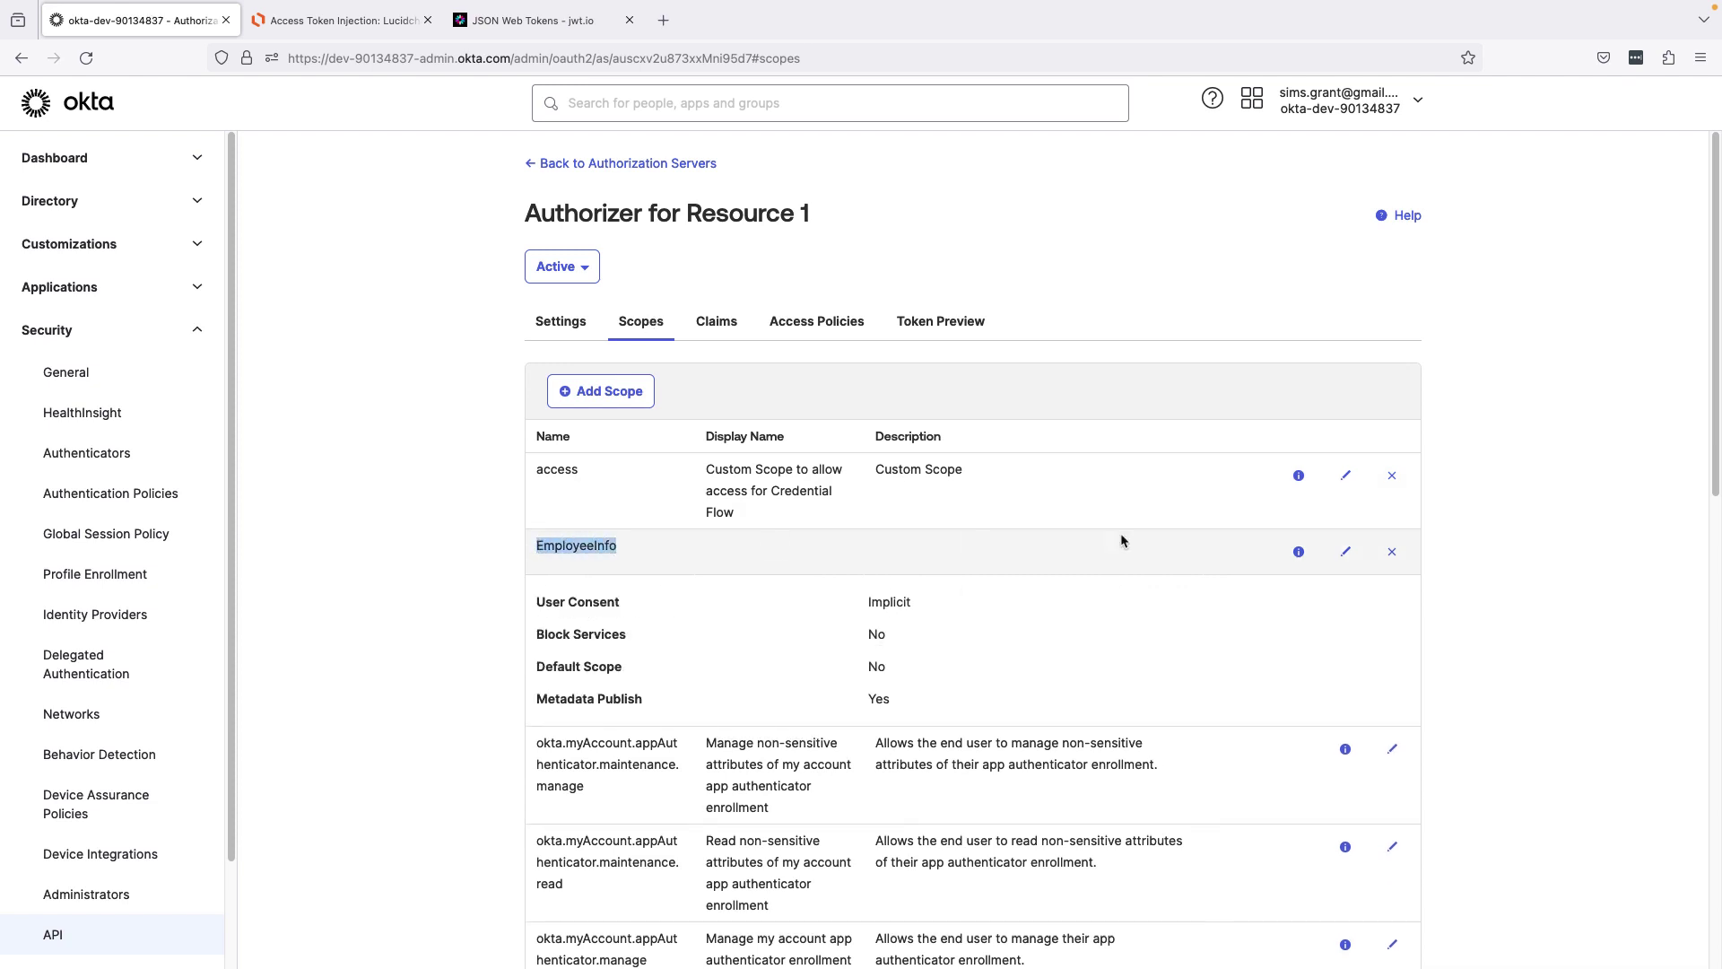
pyautogui.click(1345, 553)
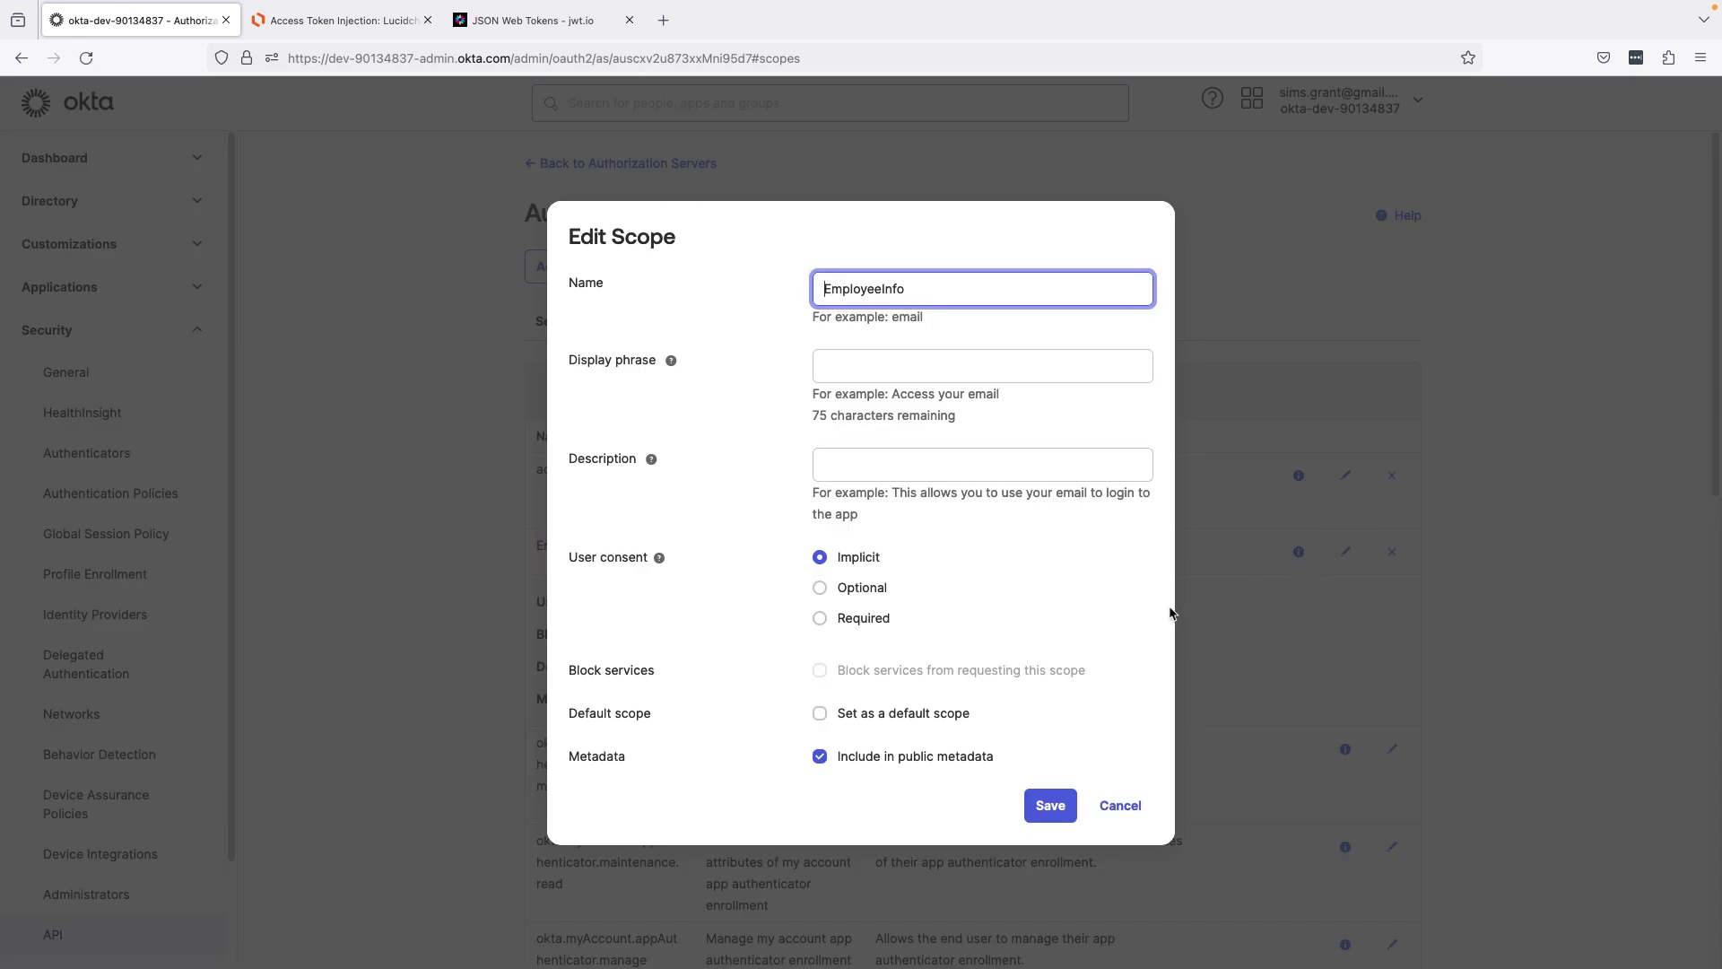
pyautogui.click(1120, 804)
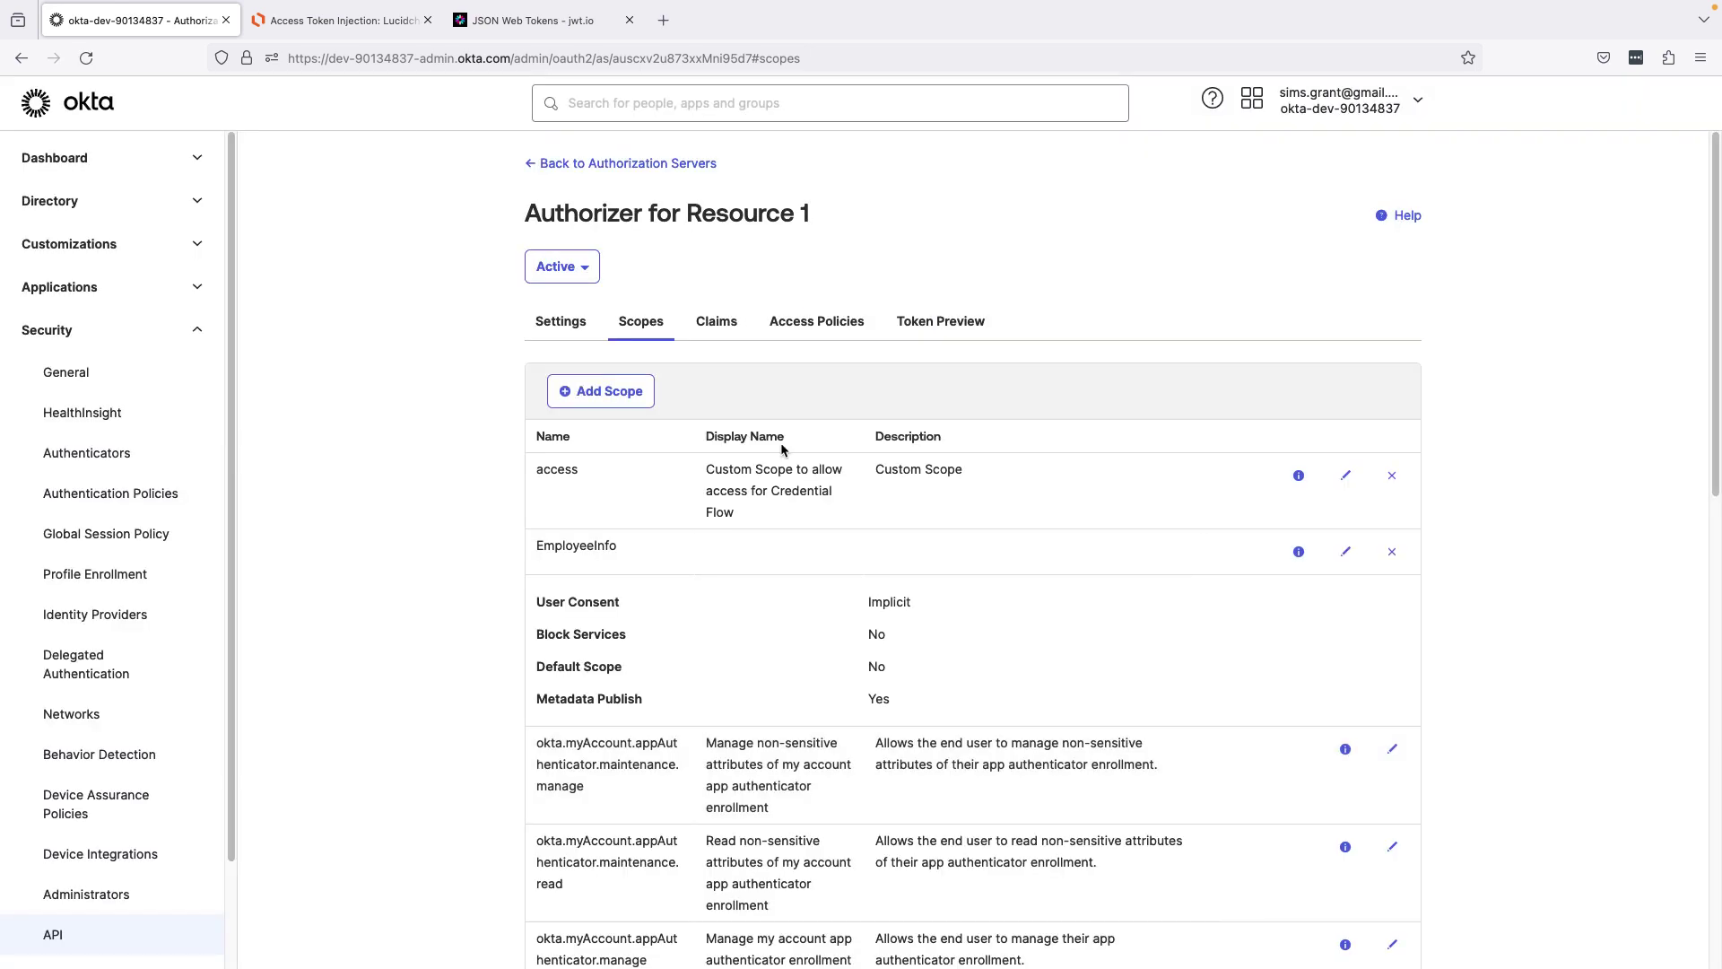
# Inspect the Department claim's name, token type, value expression and included scope, and close it without saving
pyautogui.click(718, 325)
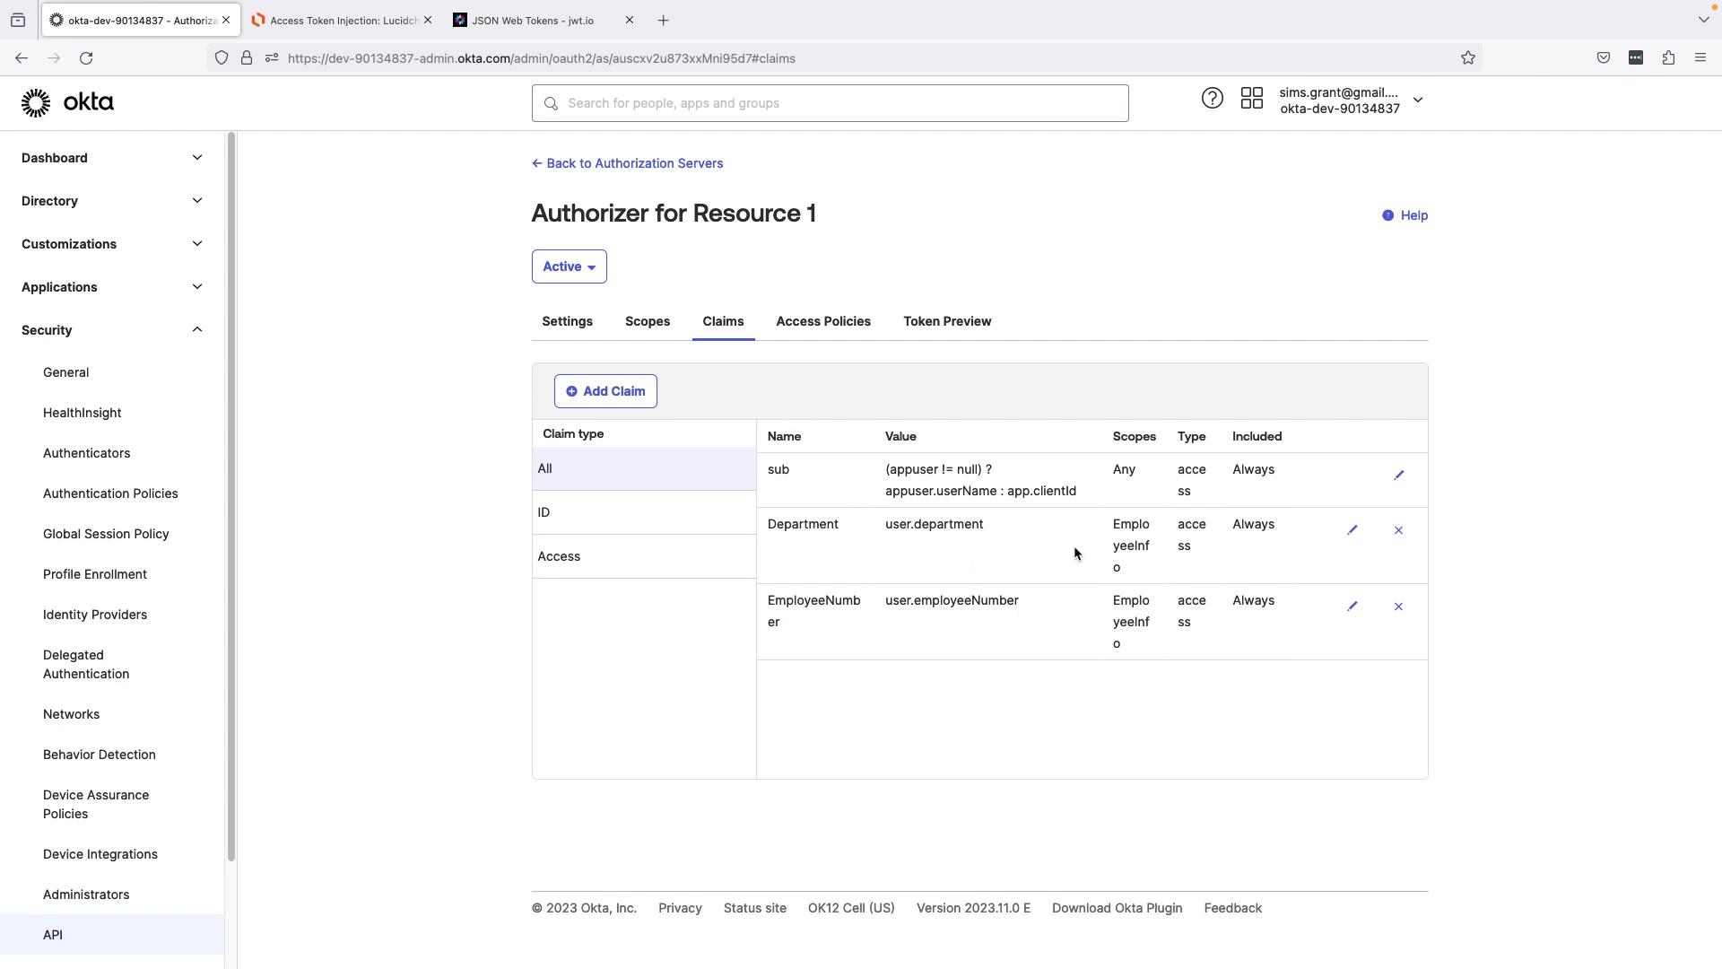
pyautogui.click(1351, 530)
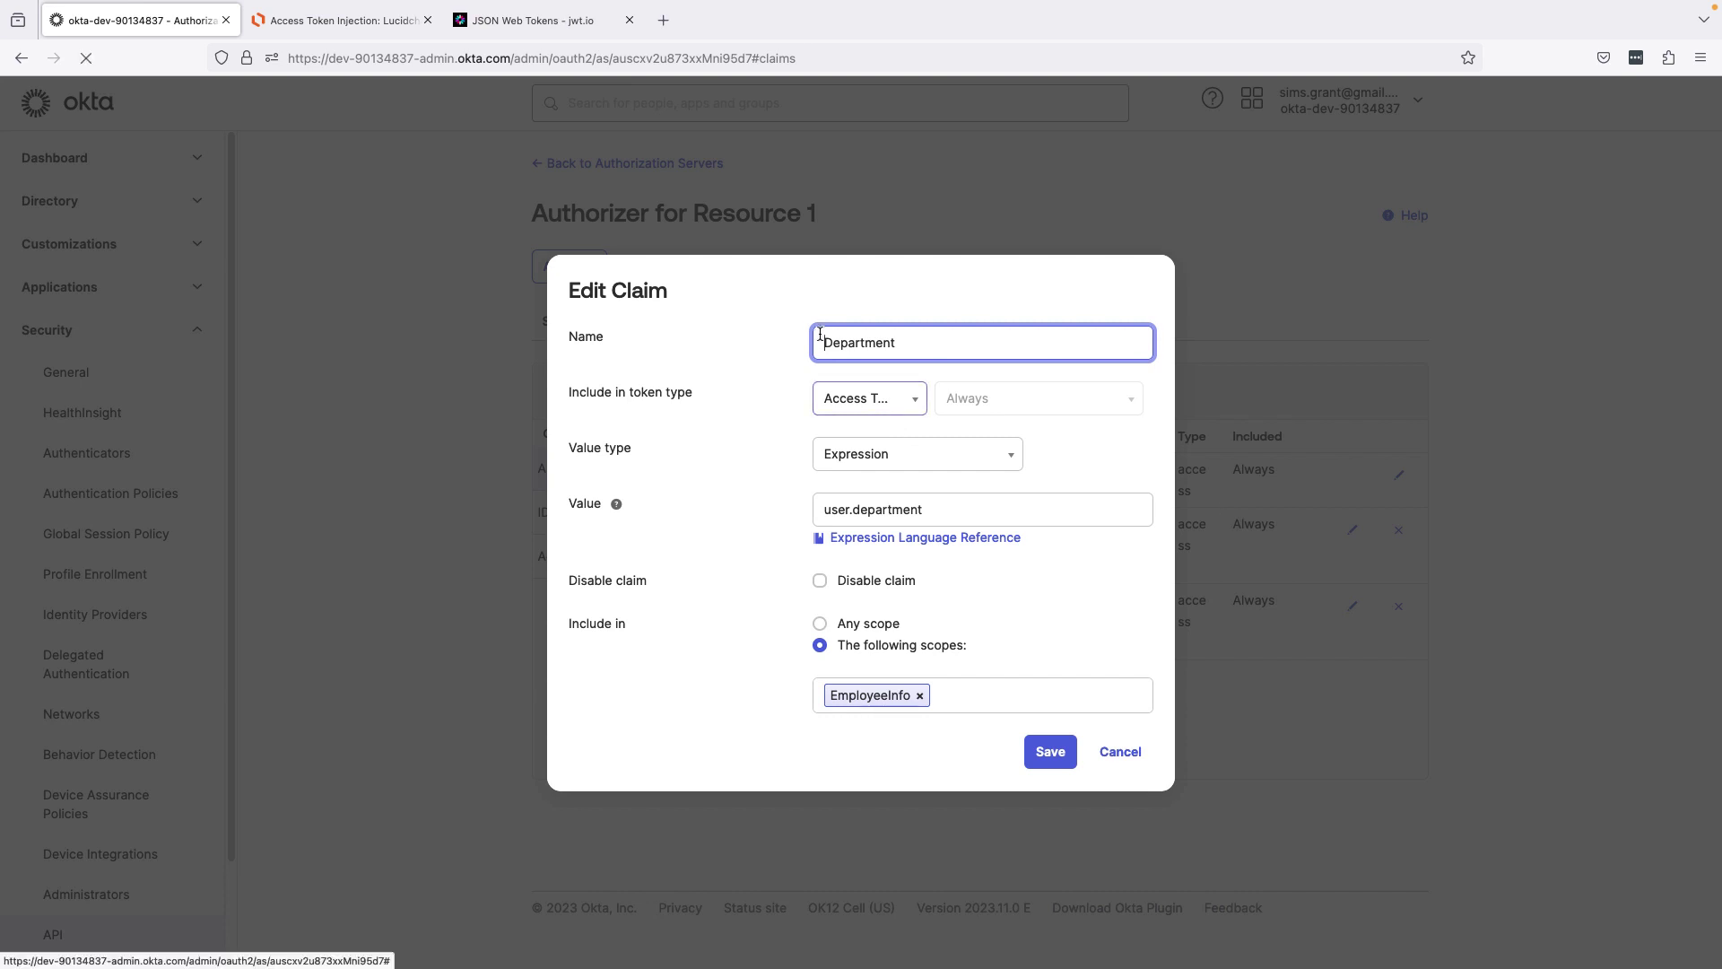
pyautogui.moveTo(826, 344); pyautogui.dragTo(928, 344)
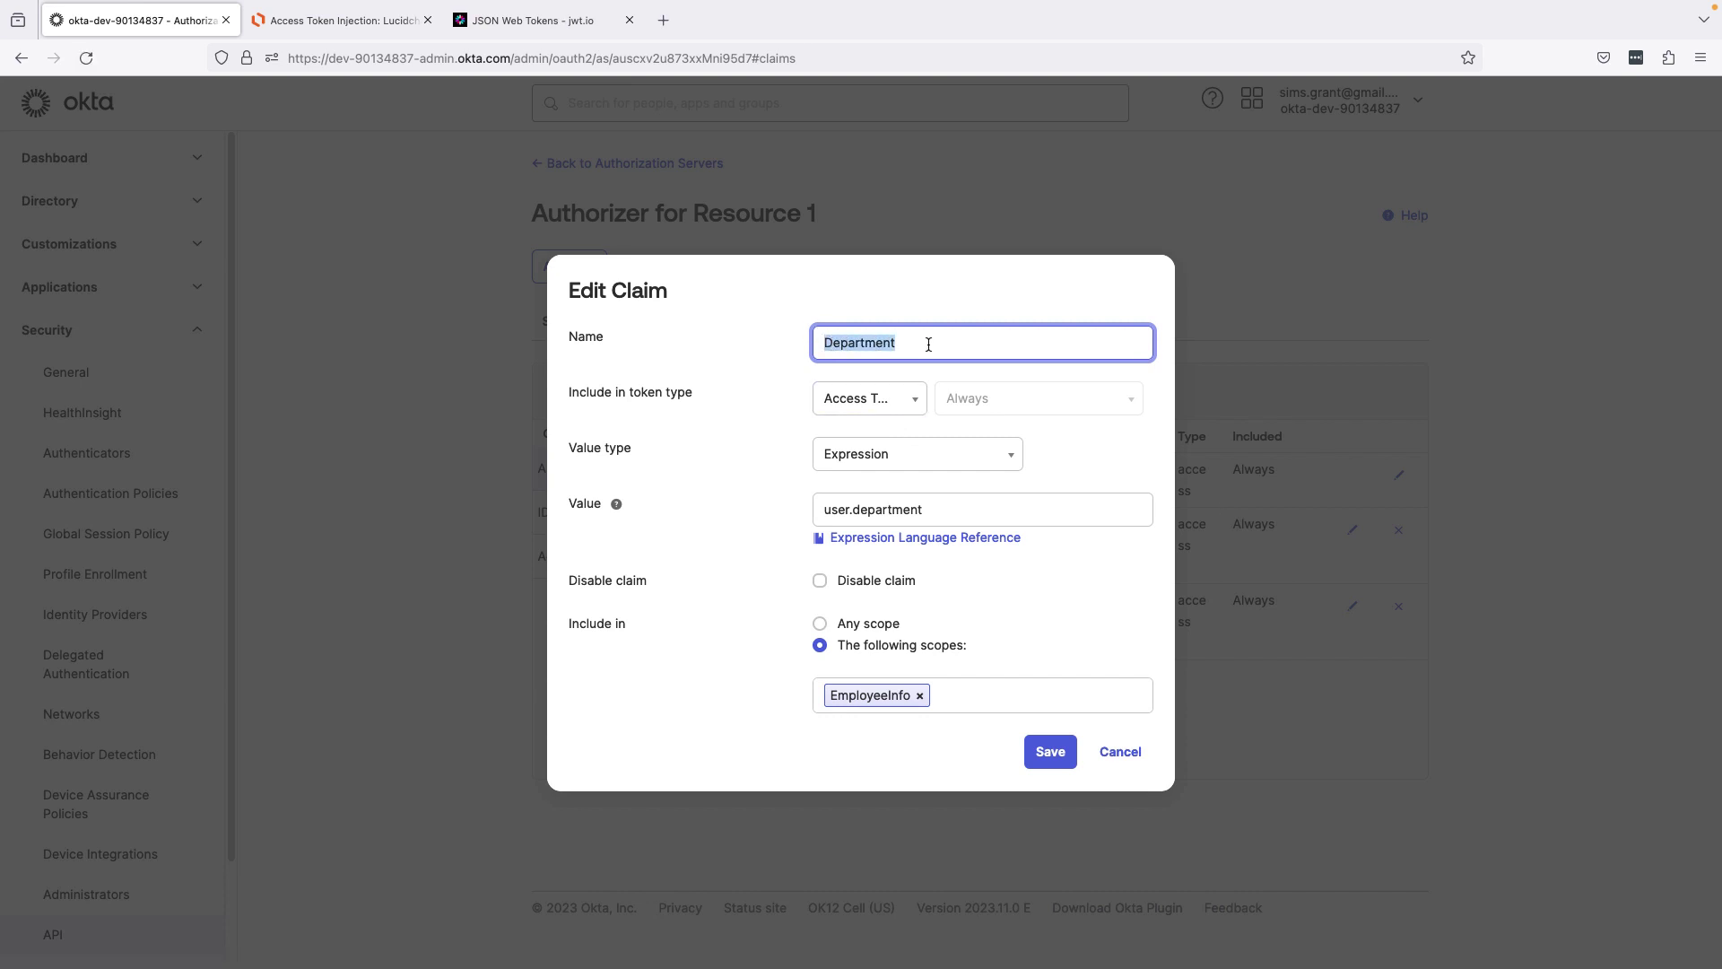
pyautogui.click(913, 399)
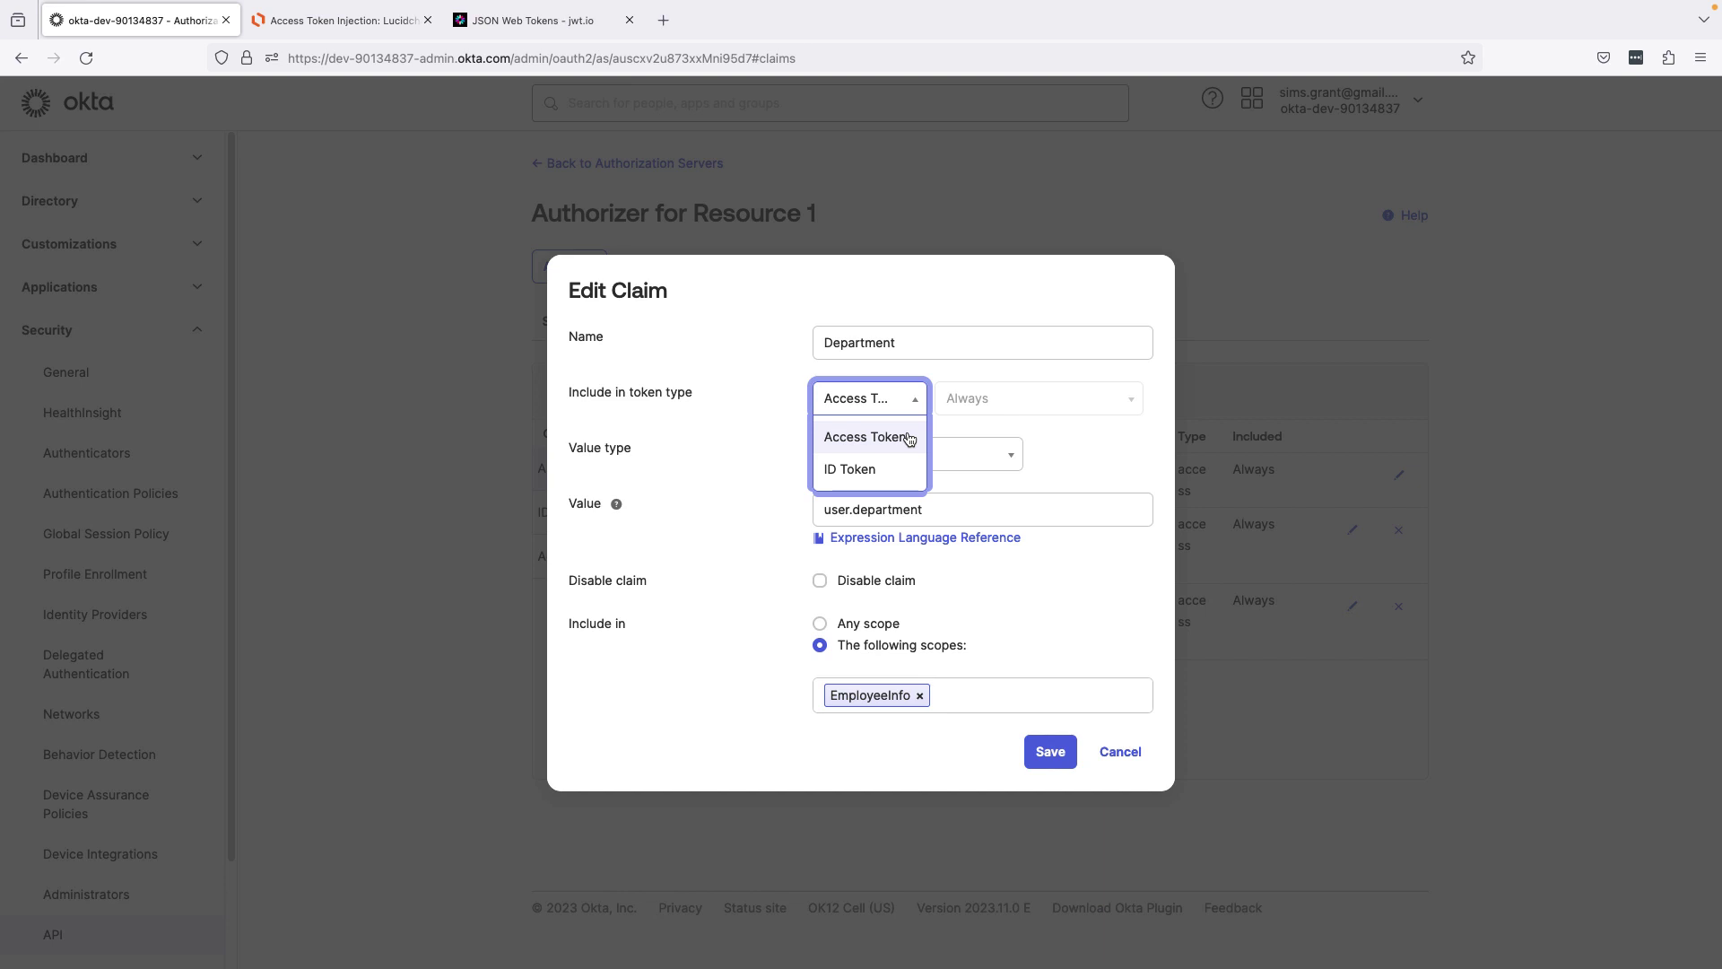
pyautogui.click(1092, 441)
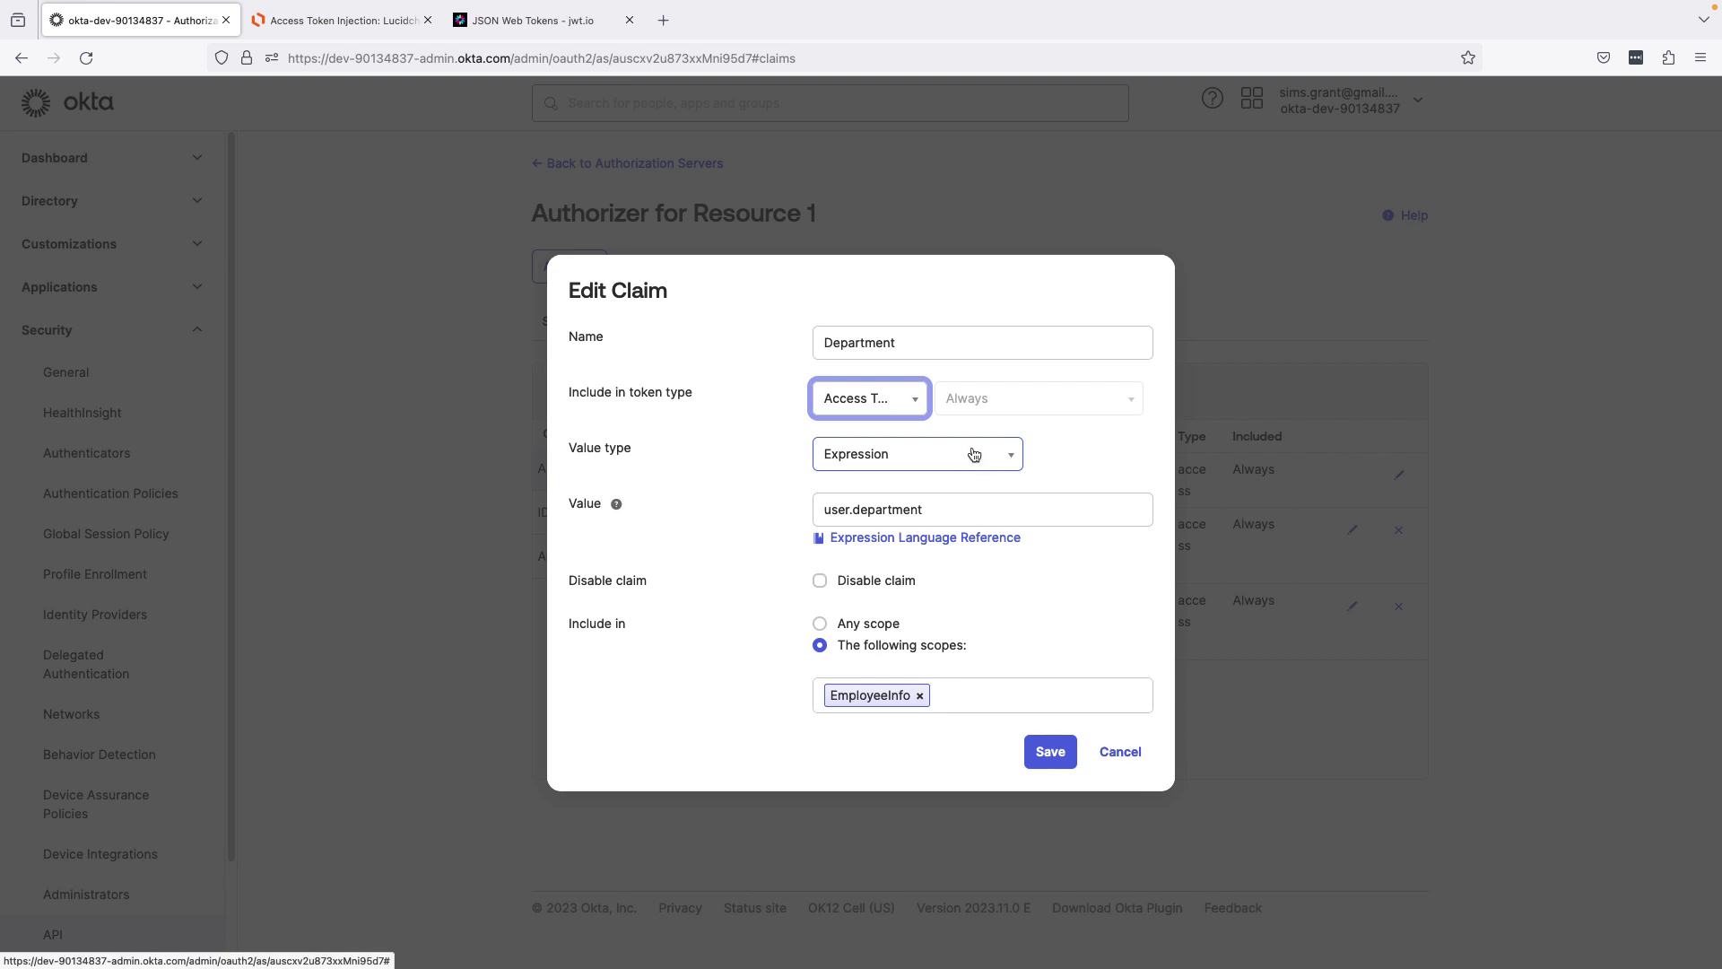
pyautogui.moveTo(946, 510); pyautogui.dragTo(814, 511)
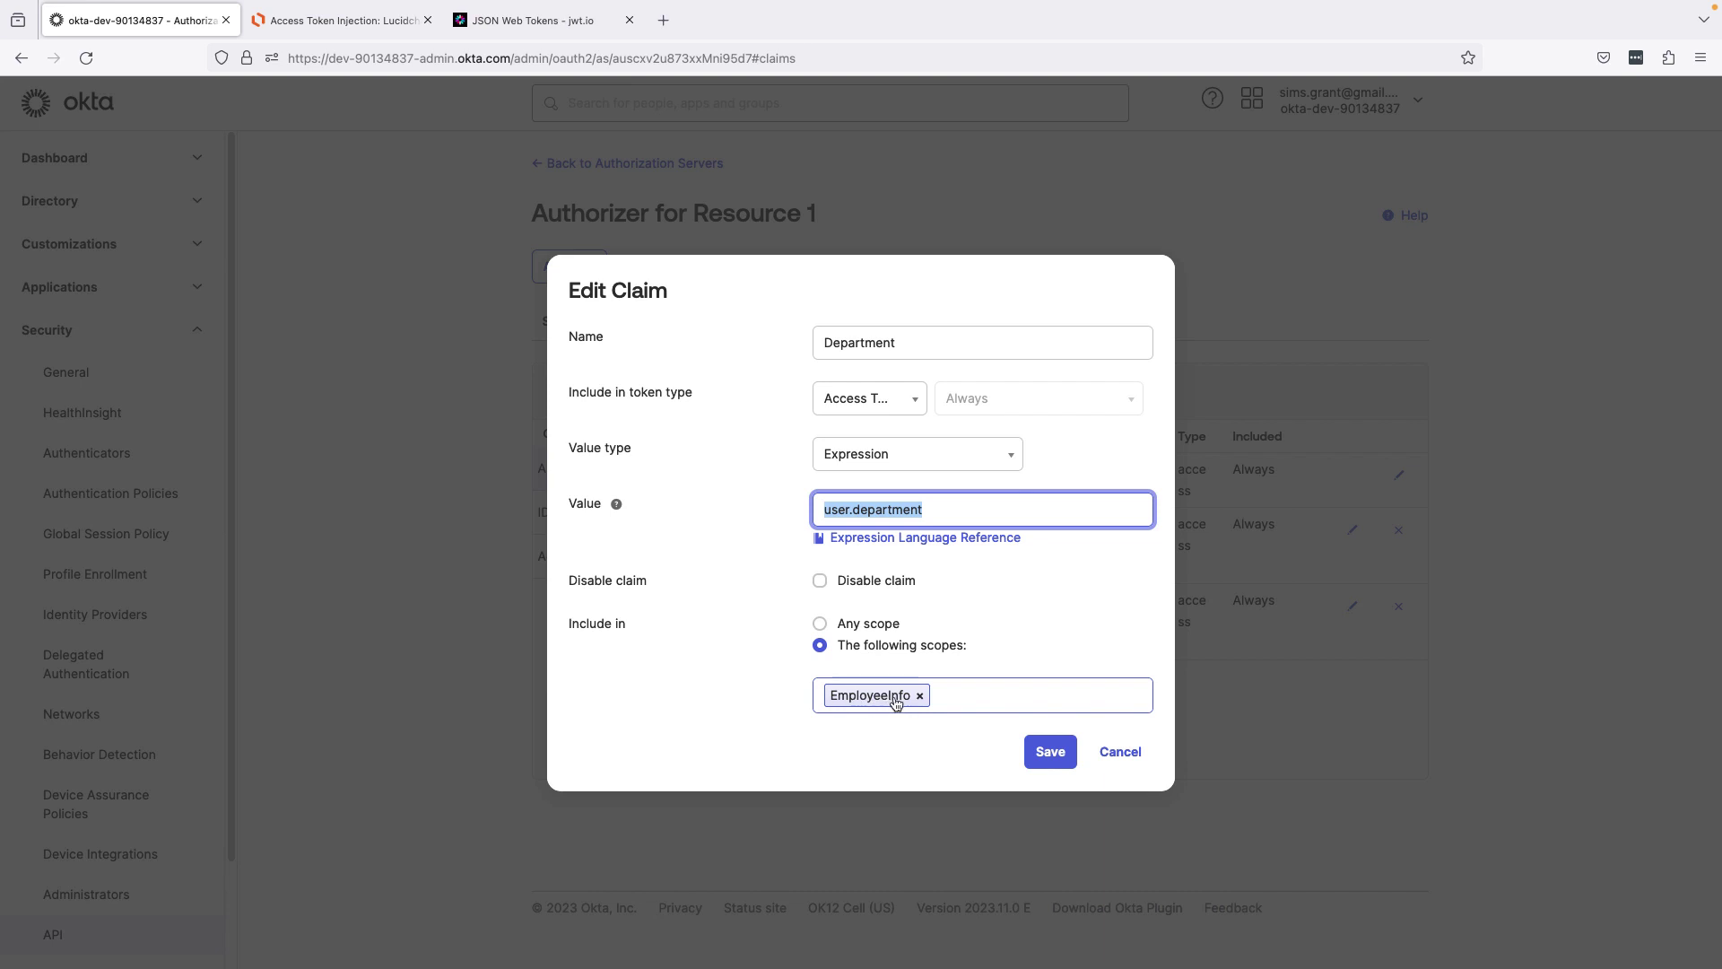
pyautogui.click(1122, 751)
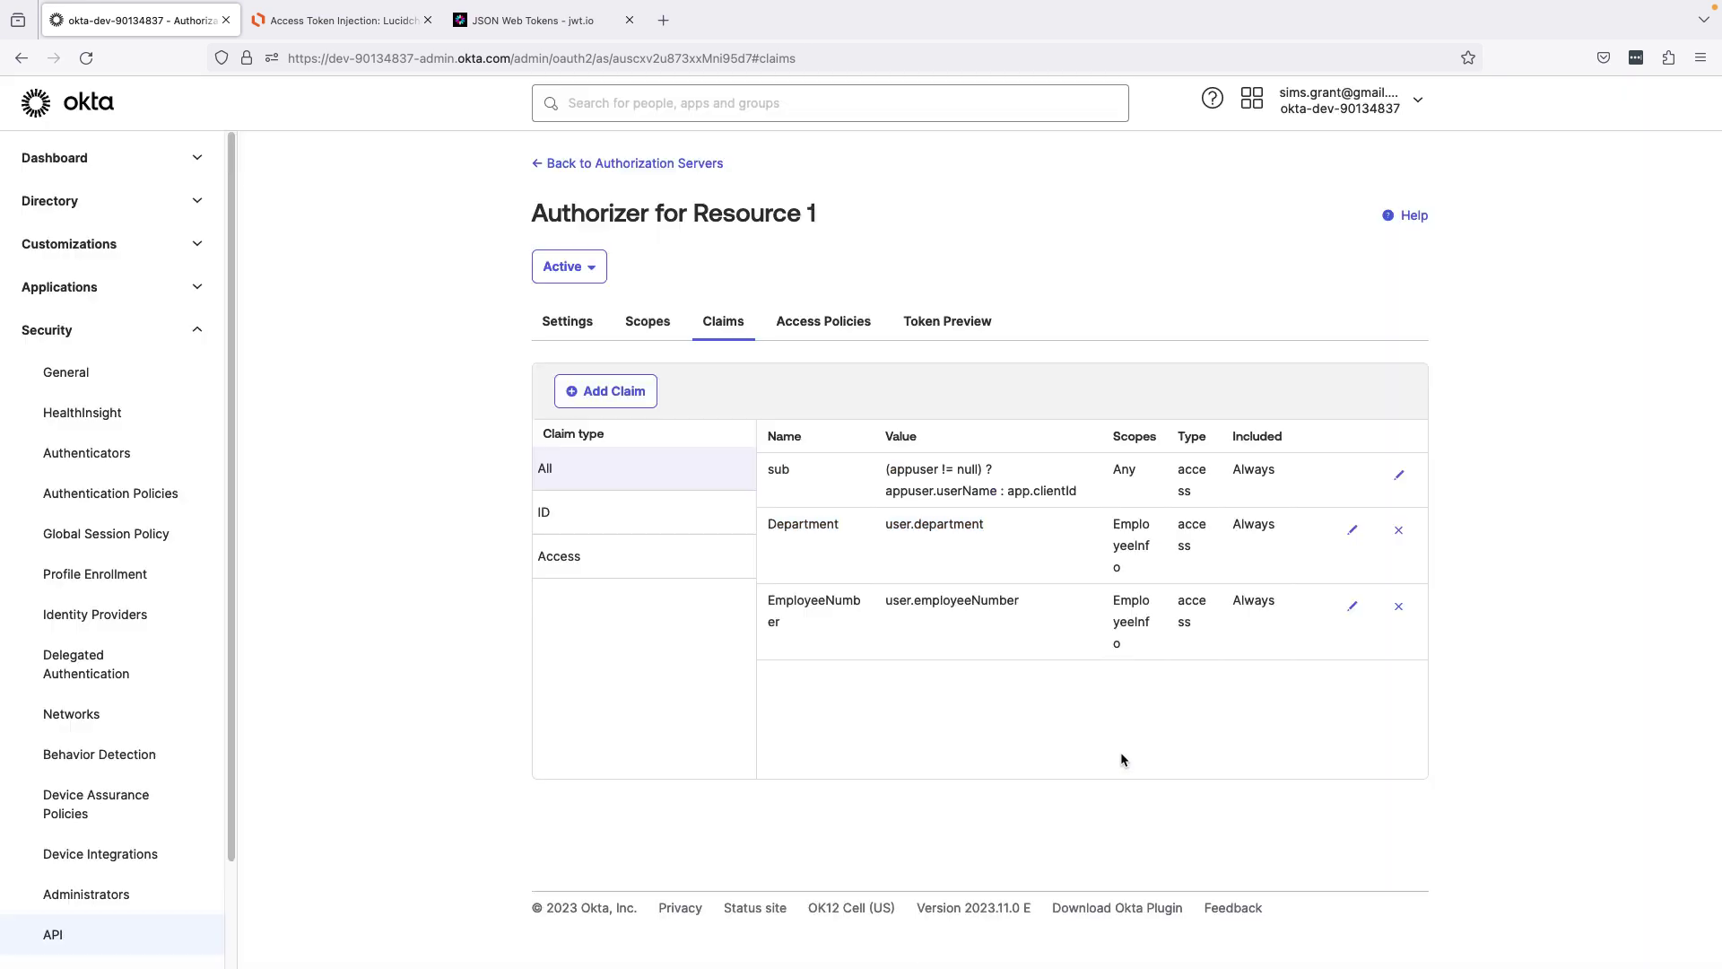
# Inspect the EmployeeNumber claim's name, value expression and included scope, and close it without saving
pyautogui.click(1350, 608)
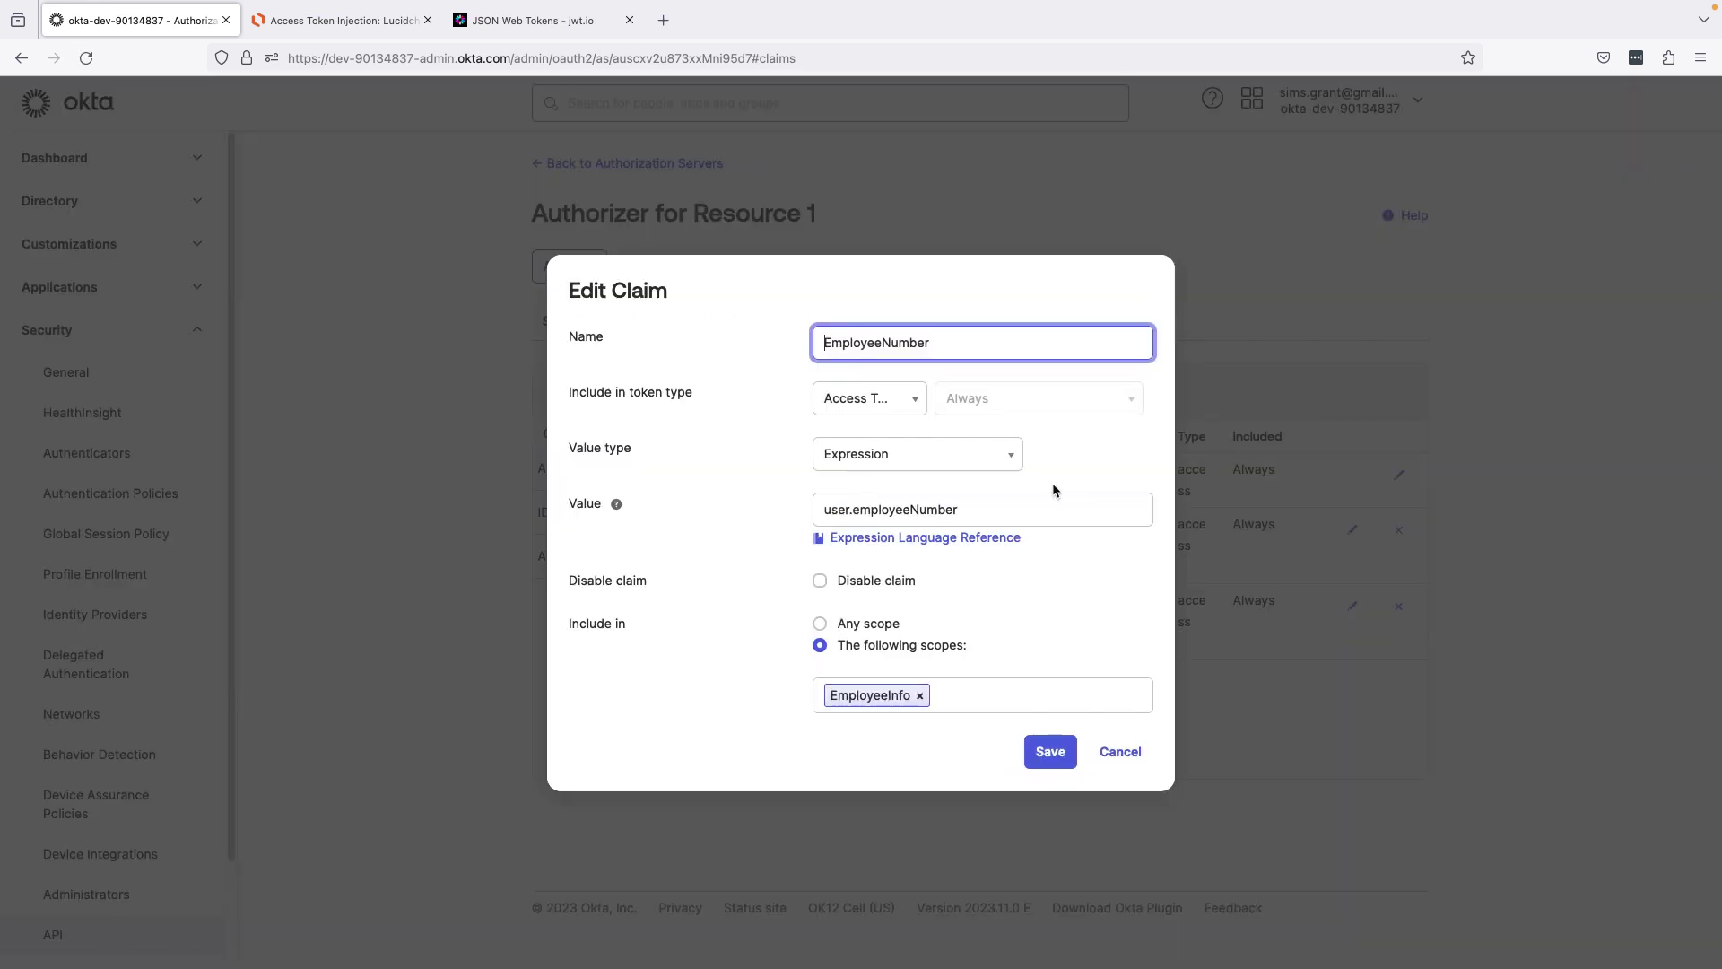
pyautogui.moveTo(820, 345); pyautogui.dragTo(1045, 348)
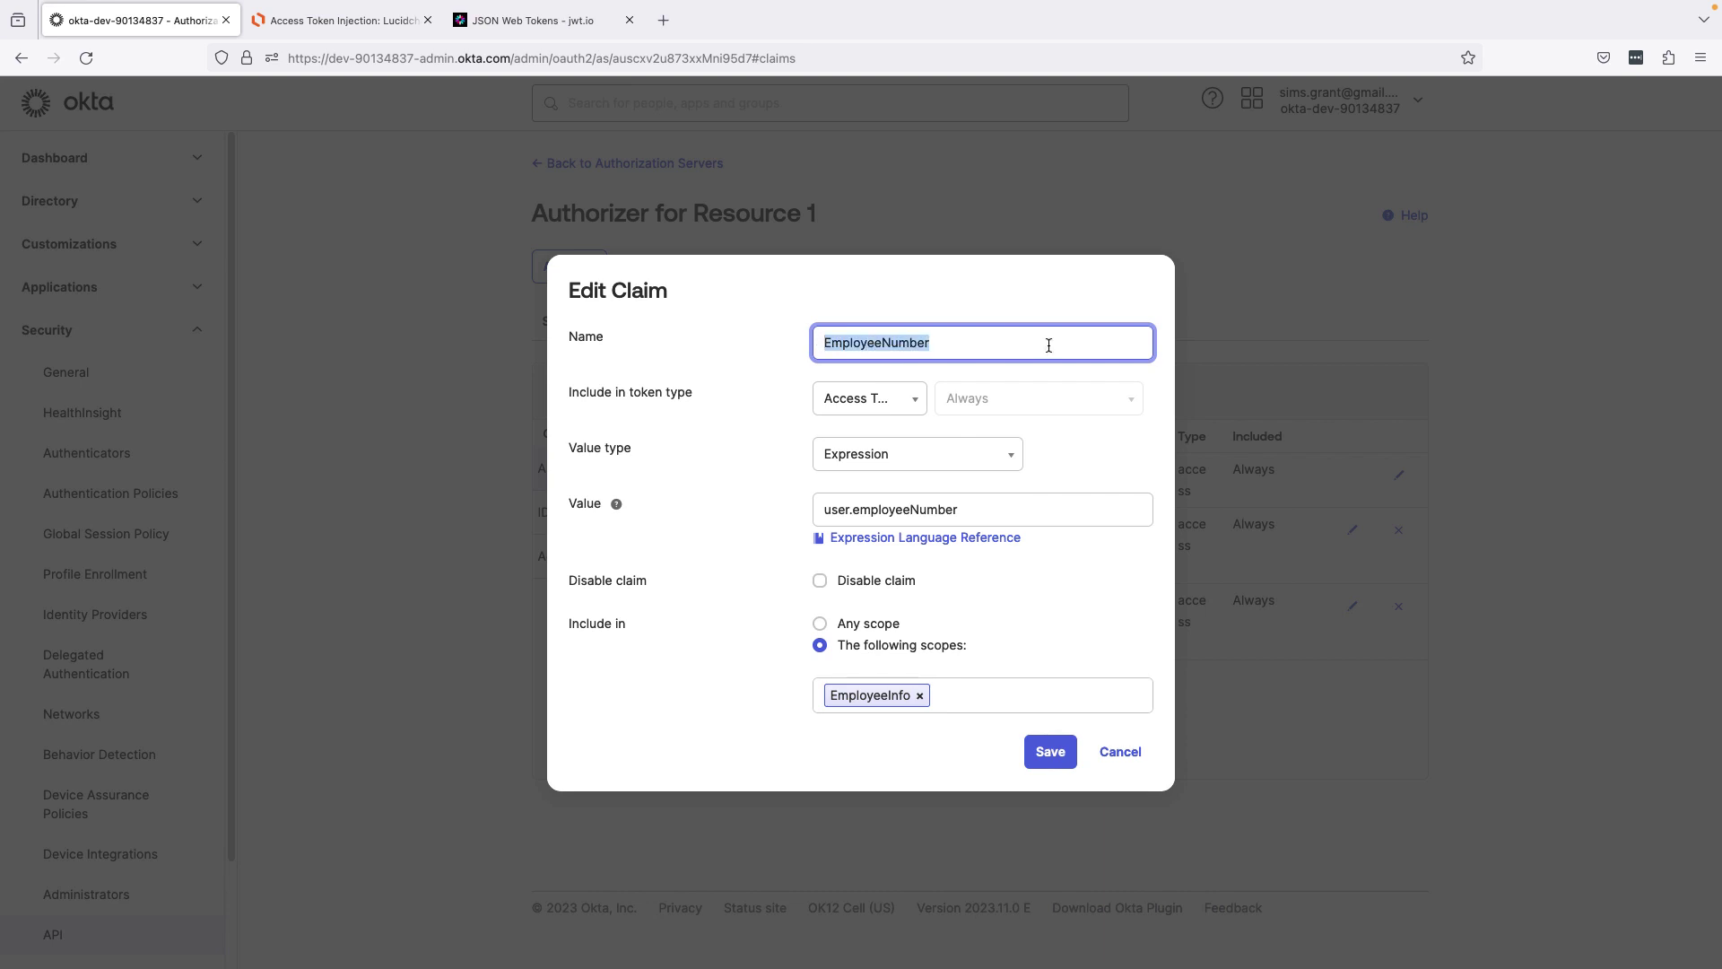
pyautogui.moveTo(976, 506); pyautogui.dragTo(729, 509)
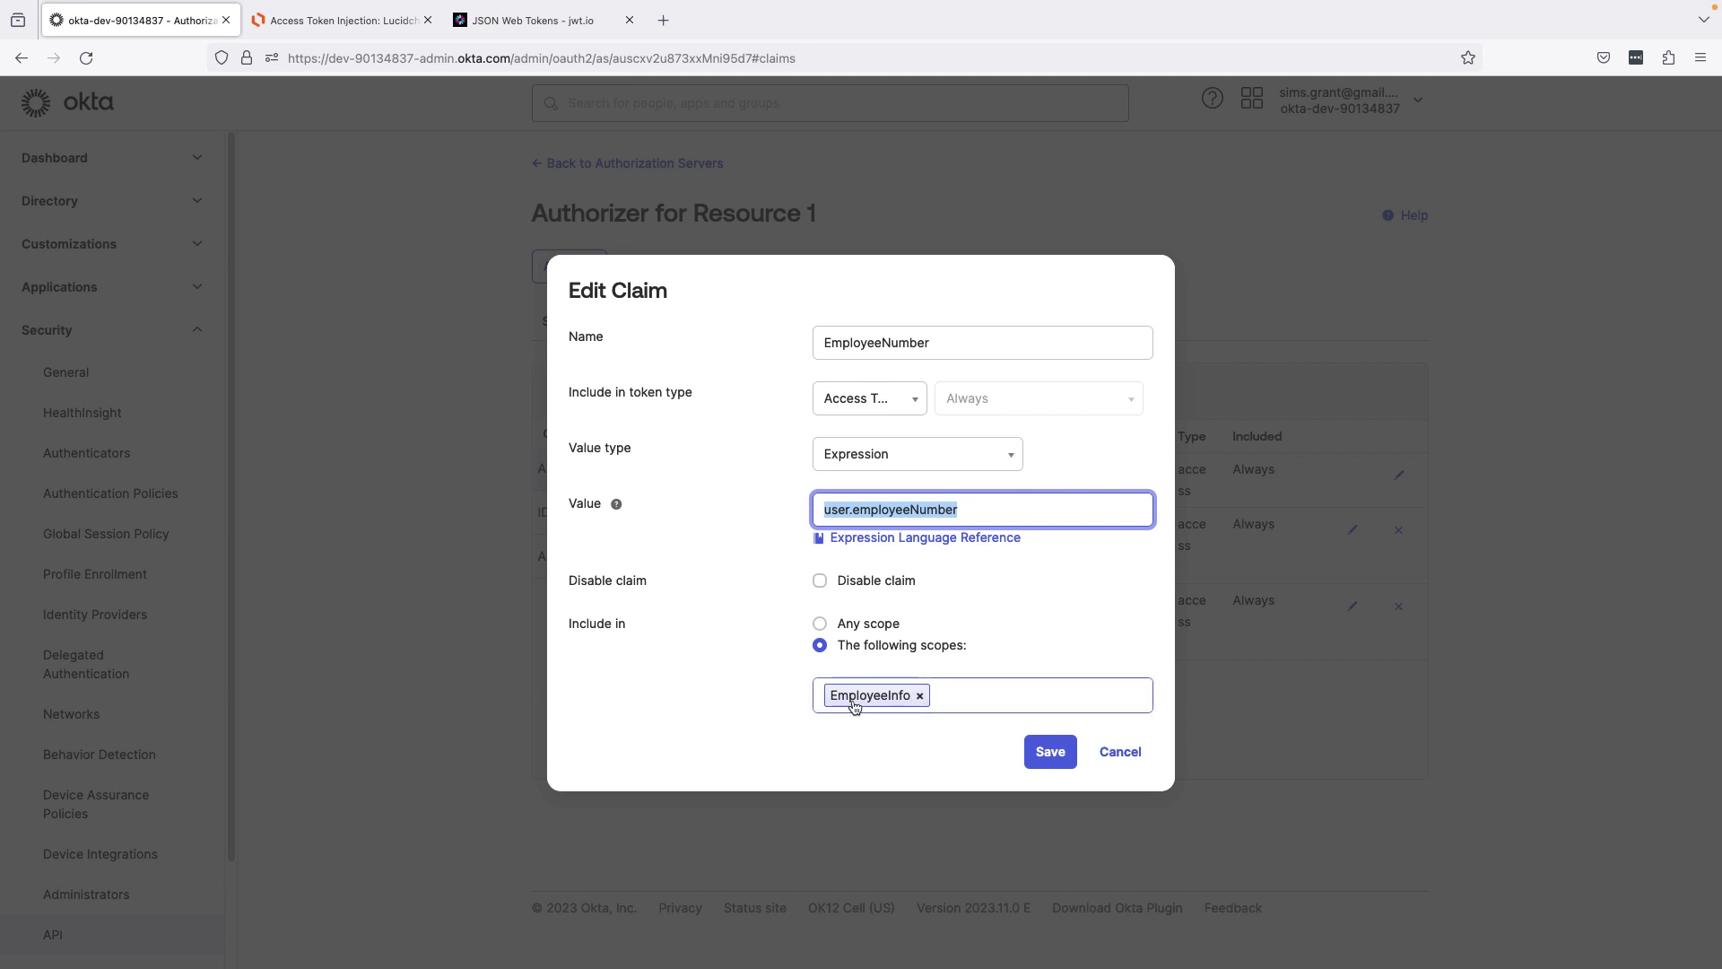
pyautogui.click(1117, 756)
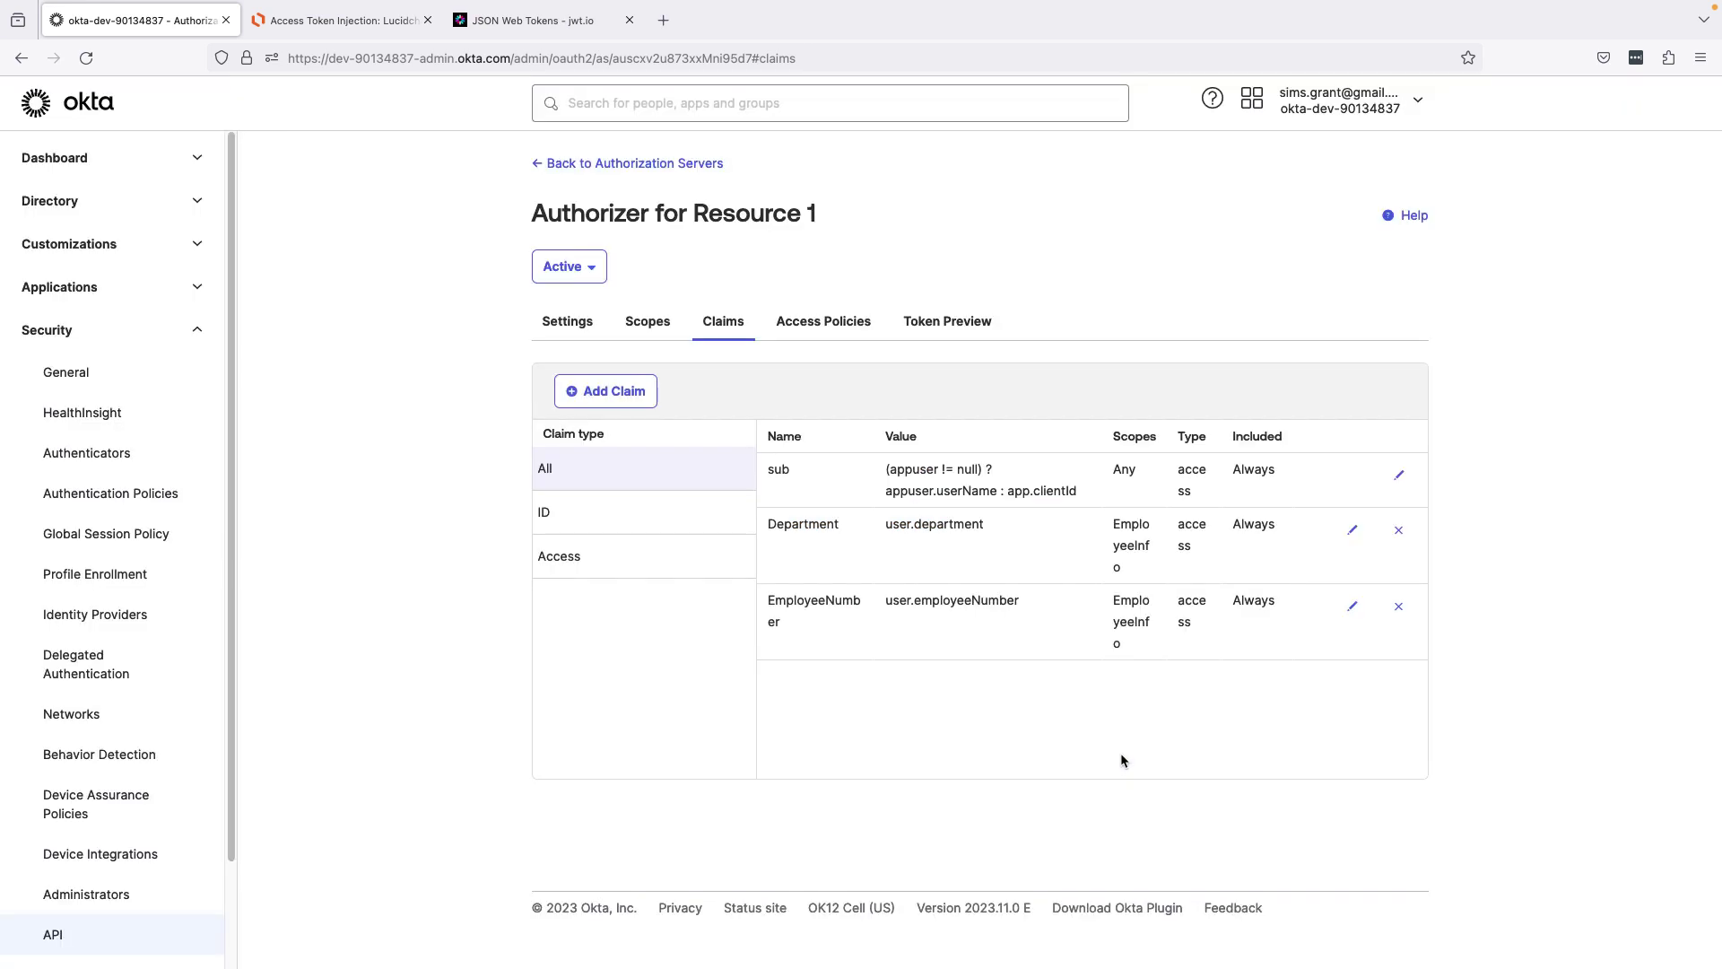
# Inspect the Allowed Grant/Scopes rule of the Allowed Clients access policy, including its grant types, users and scopes, and close it without saving
pyautogui.click(819, 320)
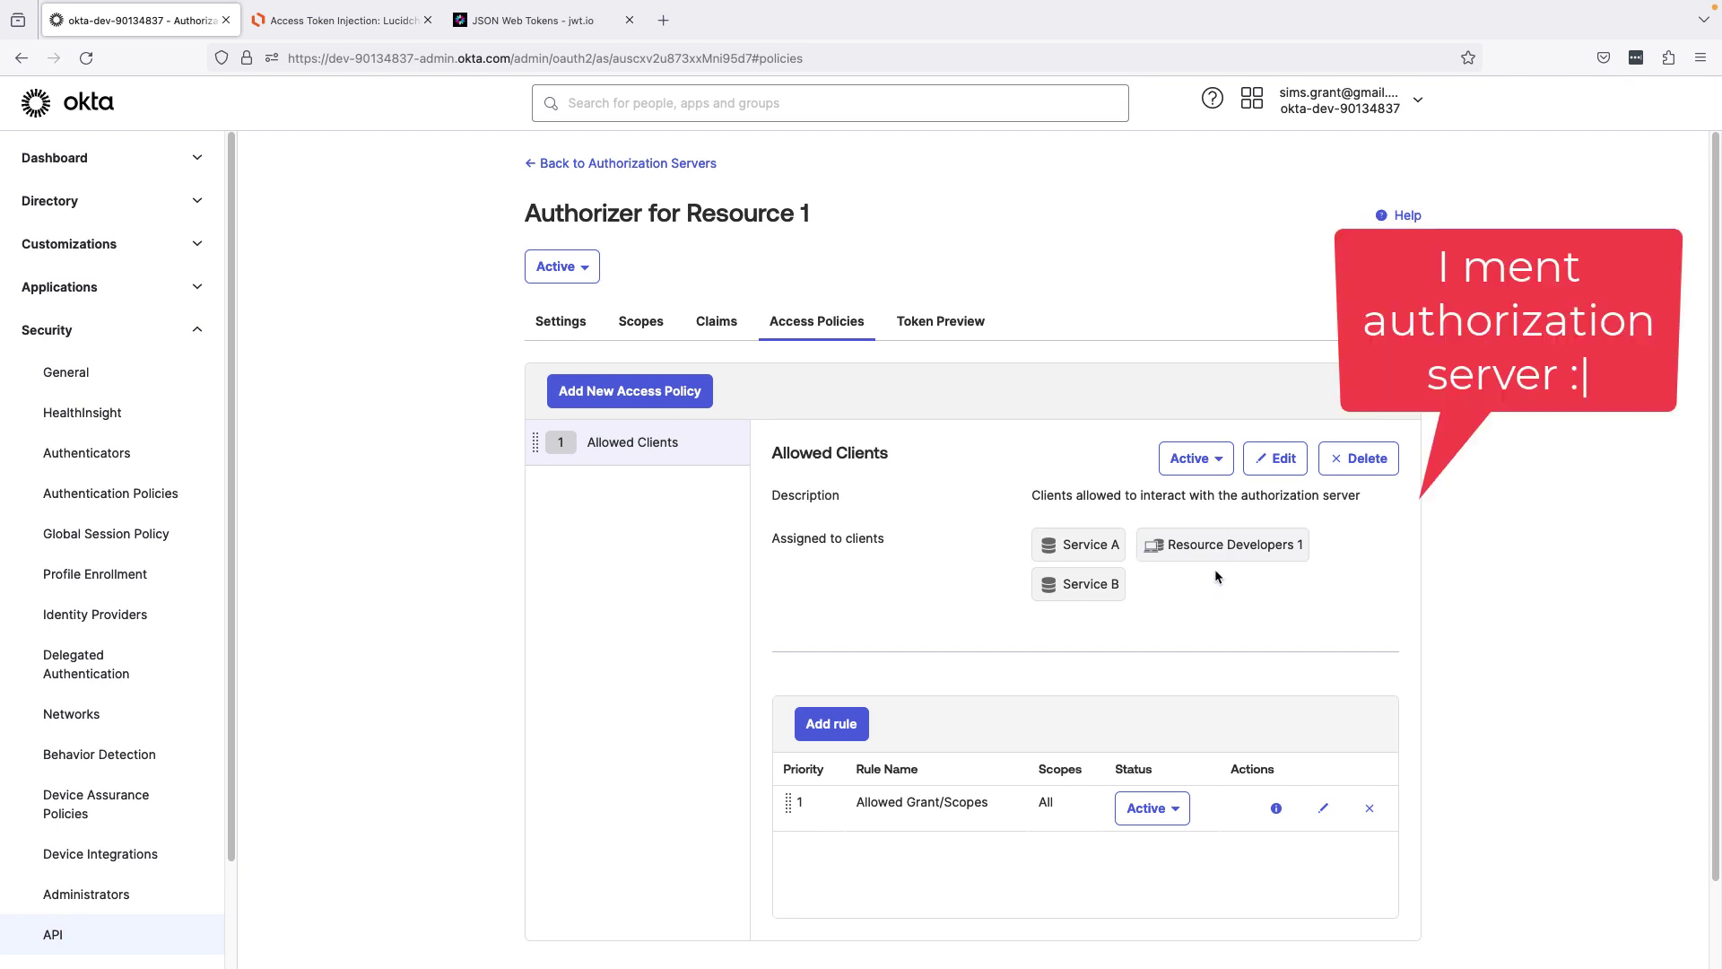
pyautogui.click(1322, 808)
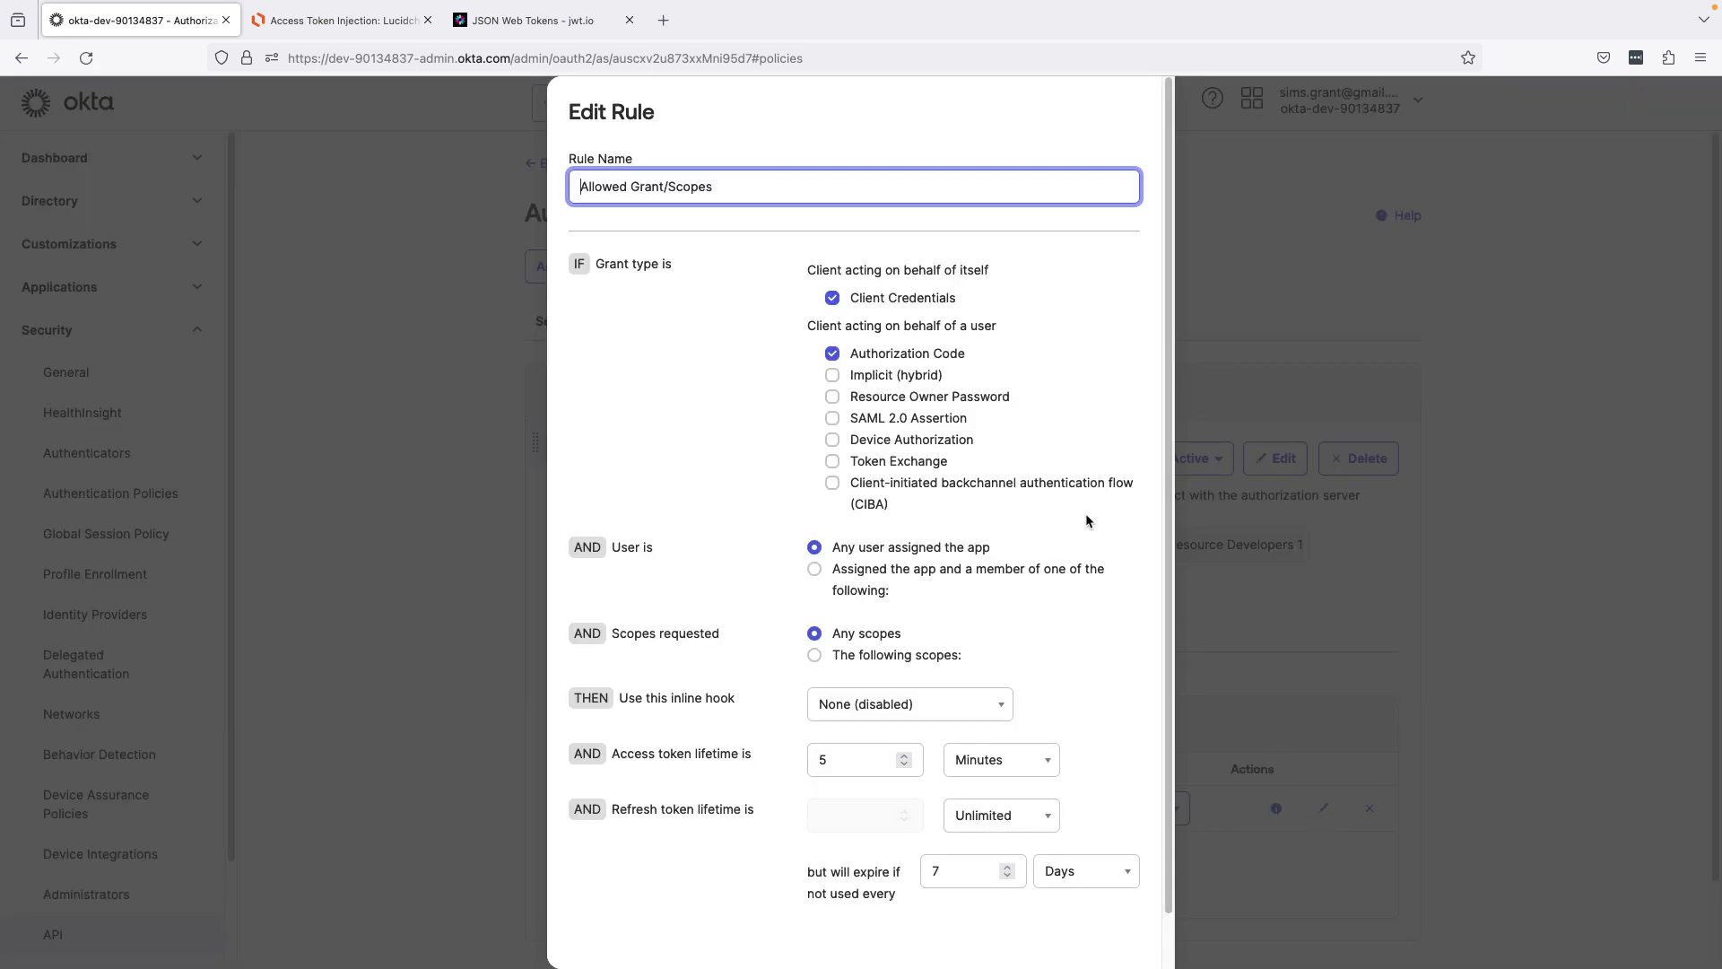
pyautogui.moveTo(992, 547); pyautogui.dragTo(833, 549)
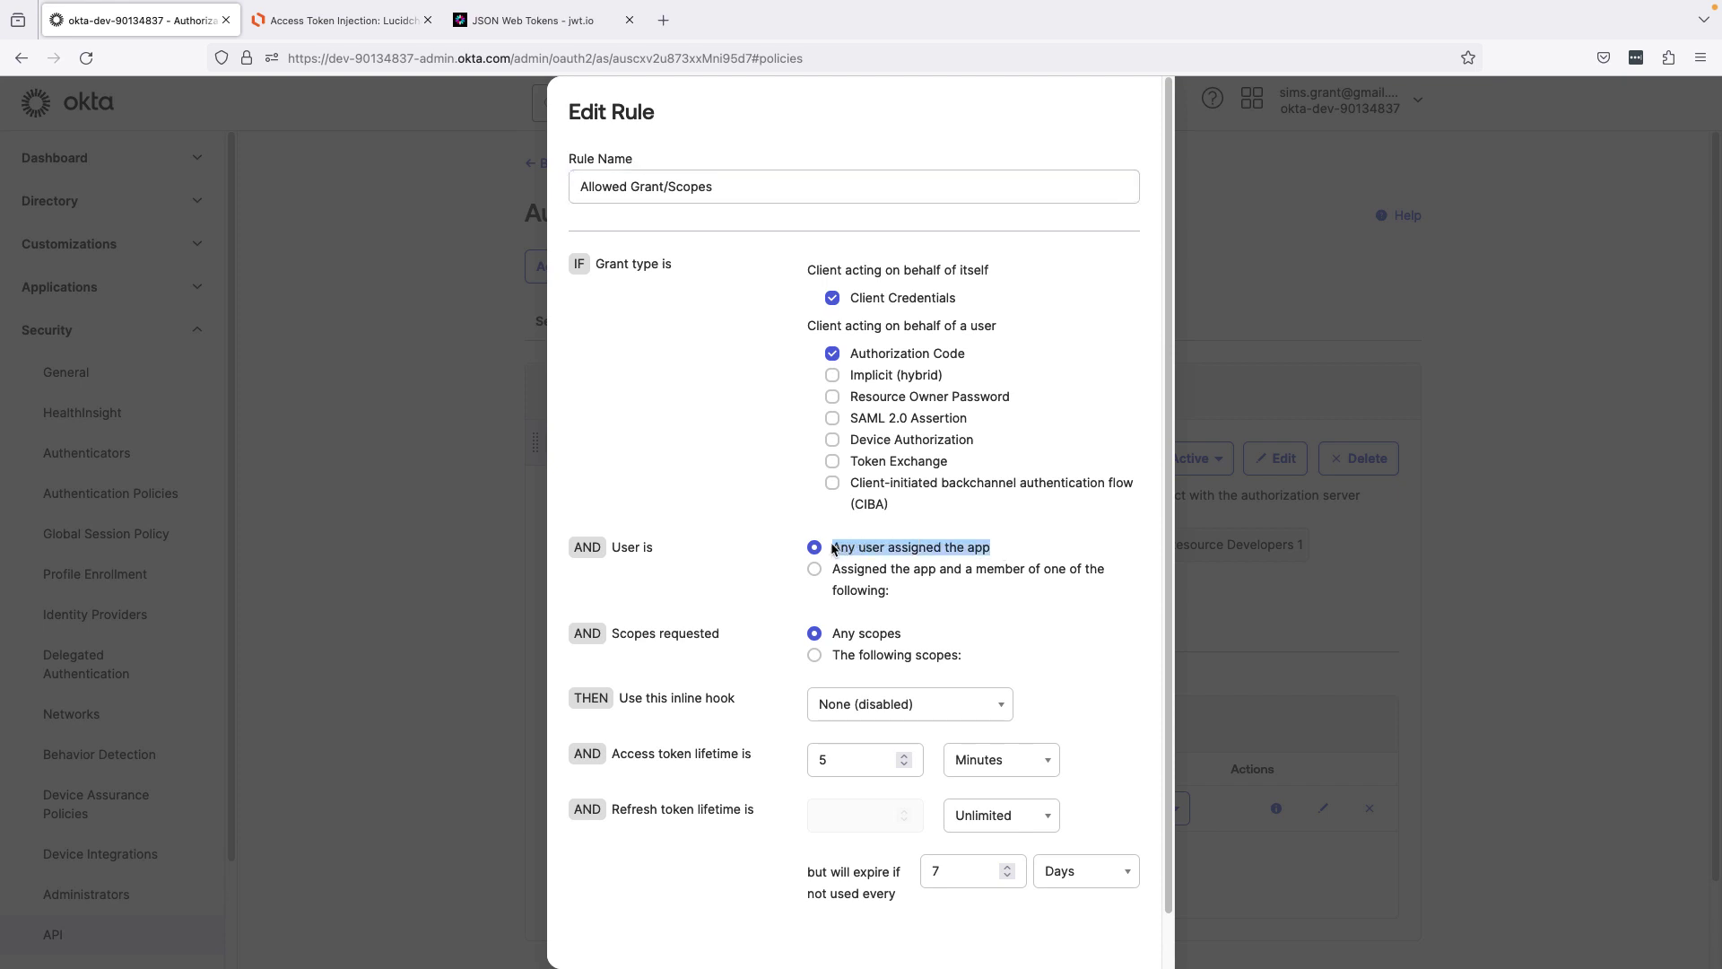
pyautogui.moveTo(904, 635); pyautogui.dragTo(831, 637)
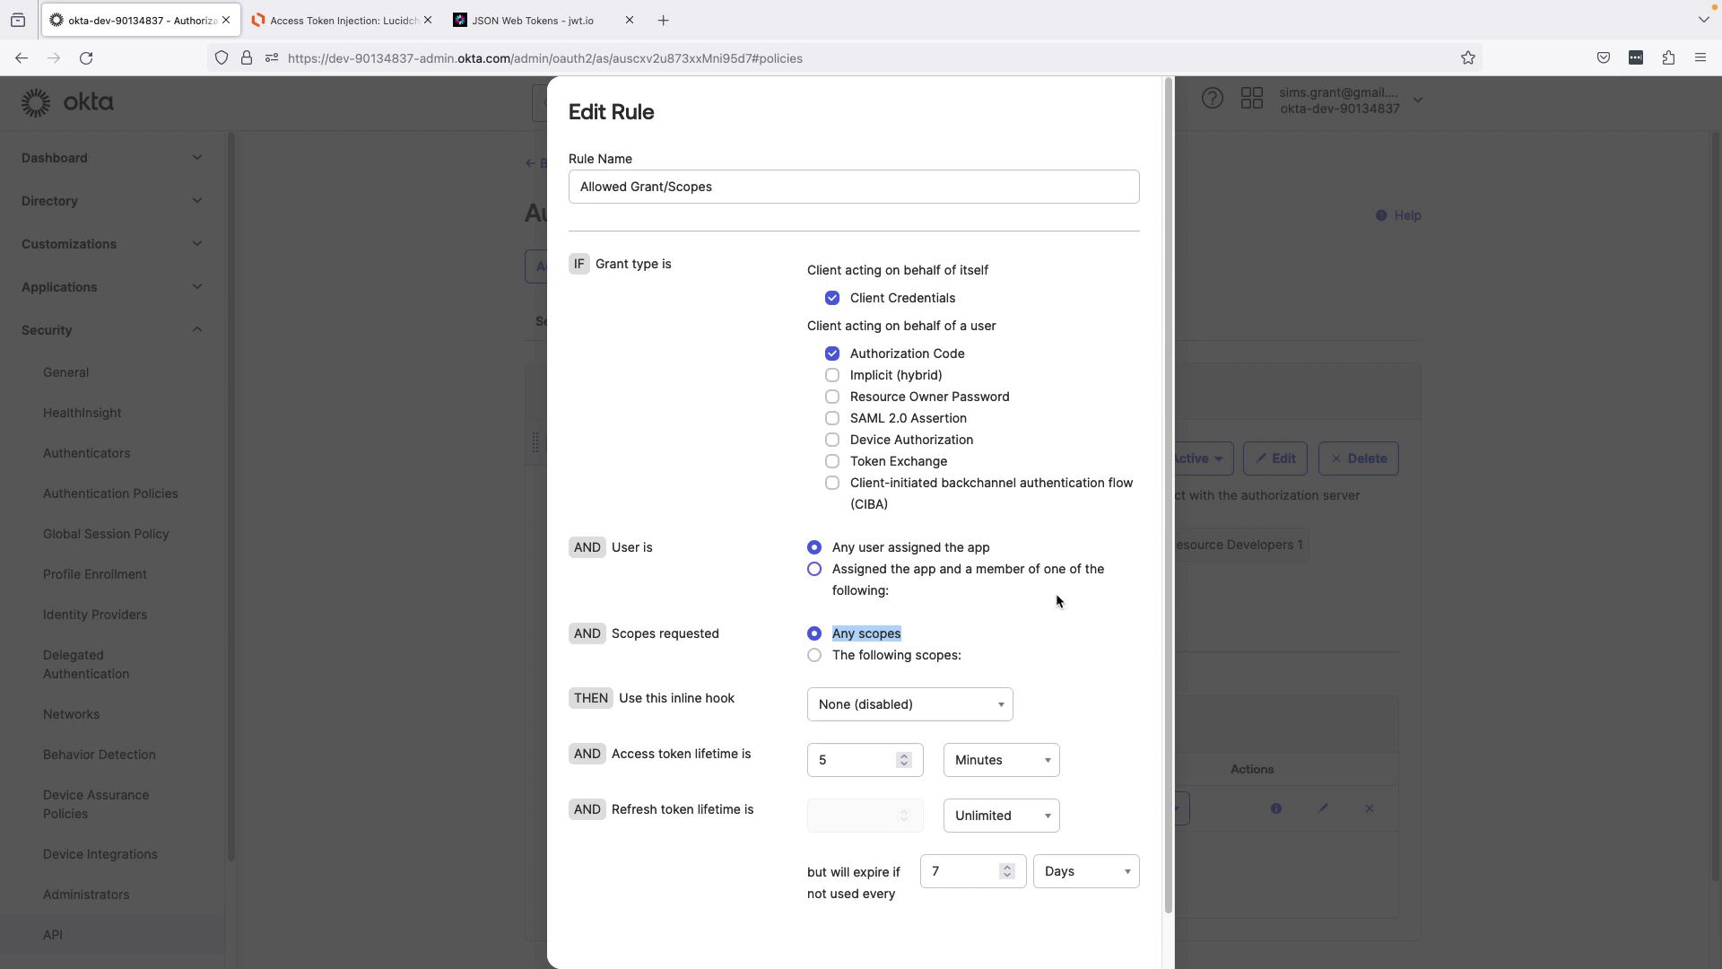
pyautogui.scroll(-2, 1060, 606)
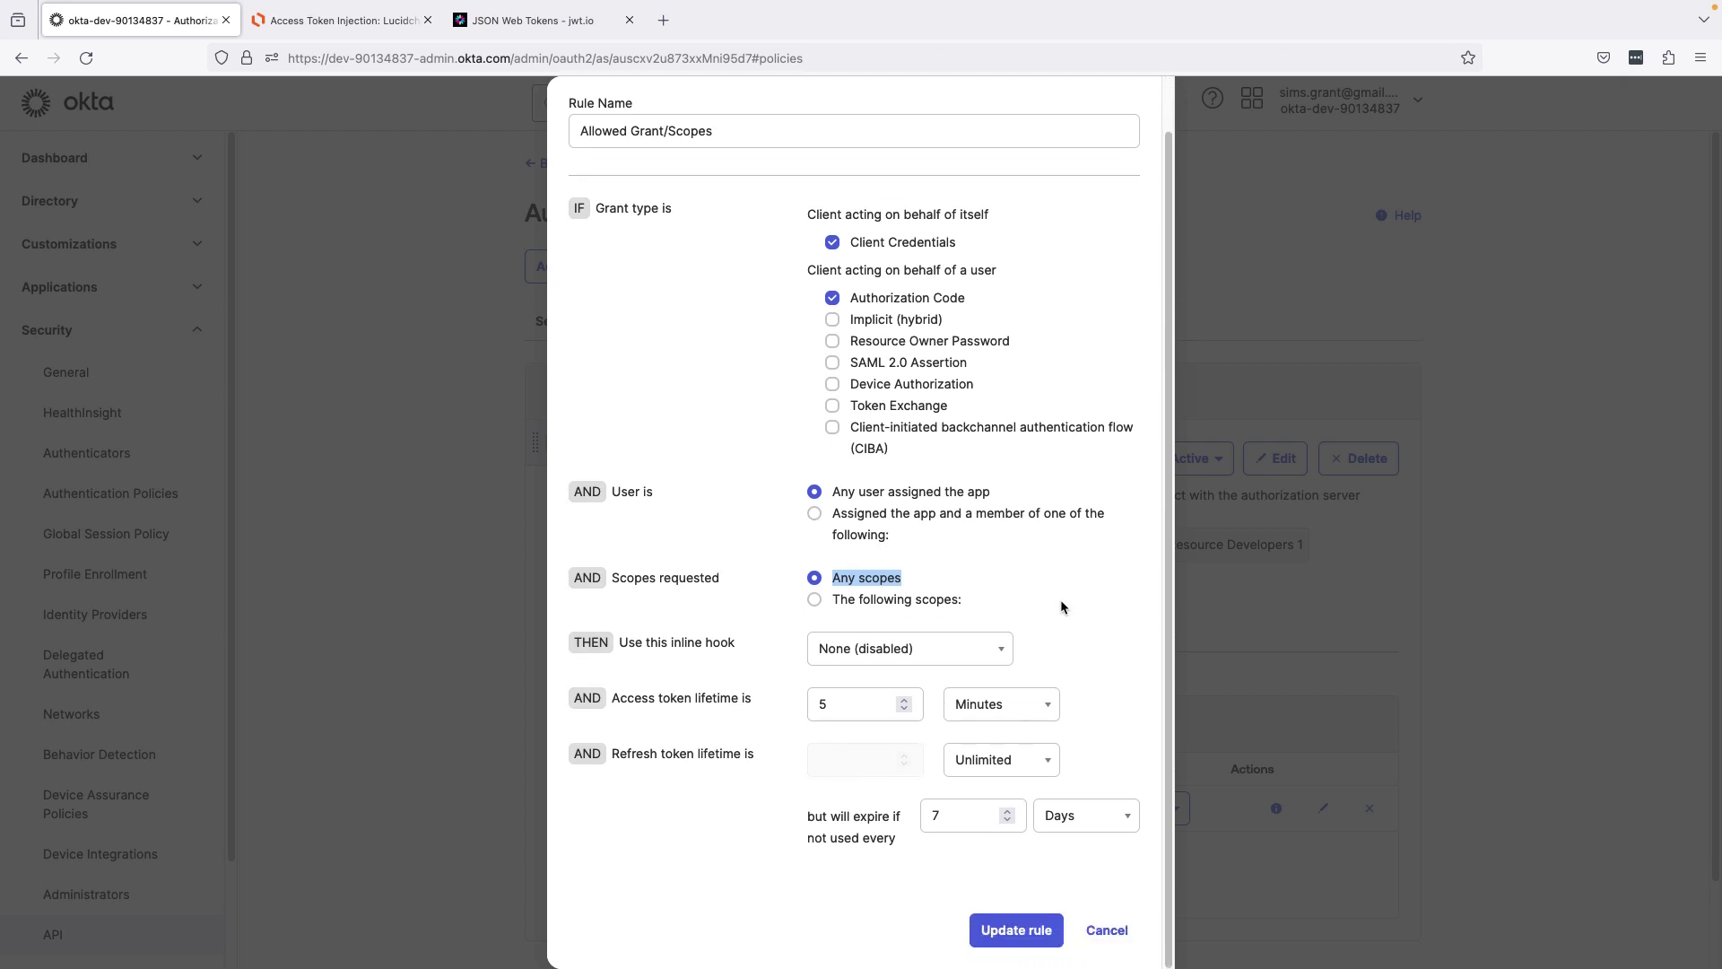
pyautogui.click(1109, 931)
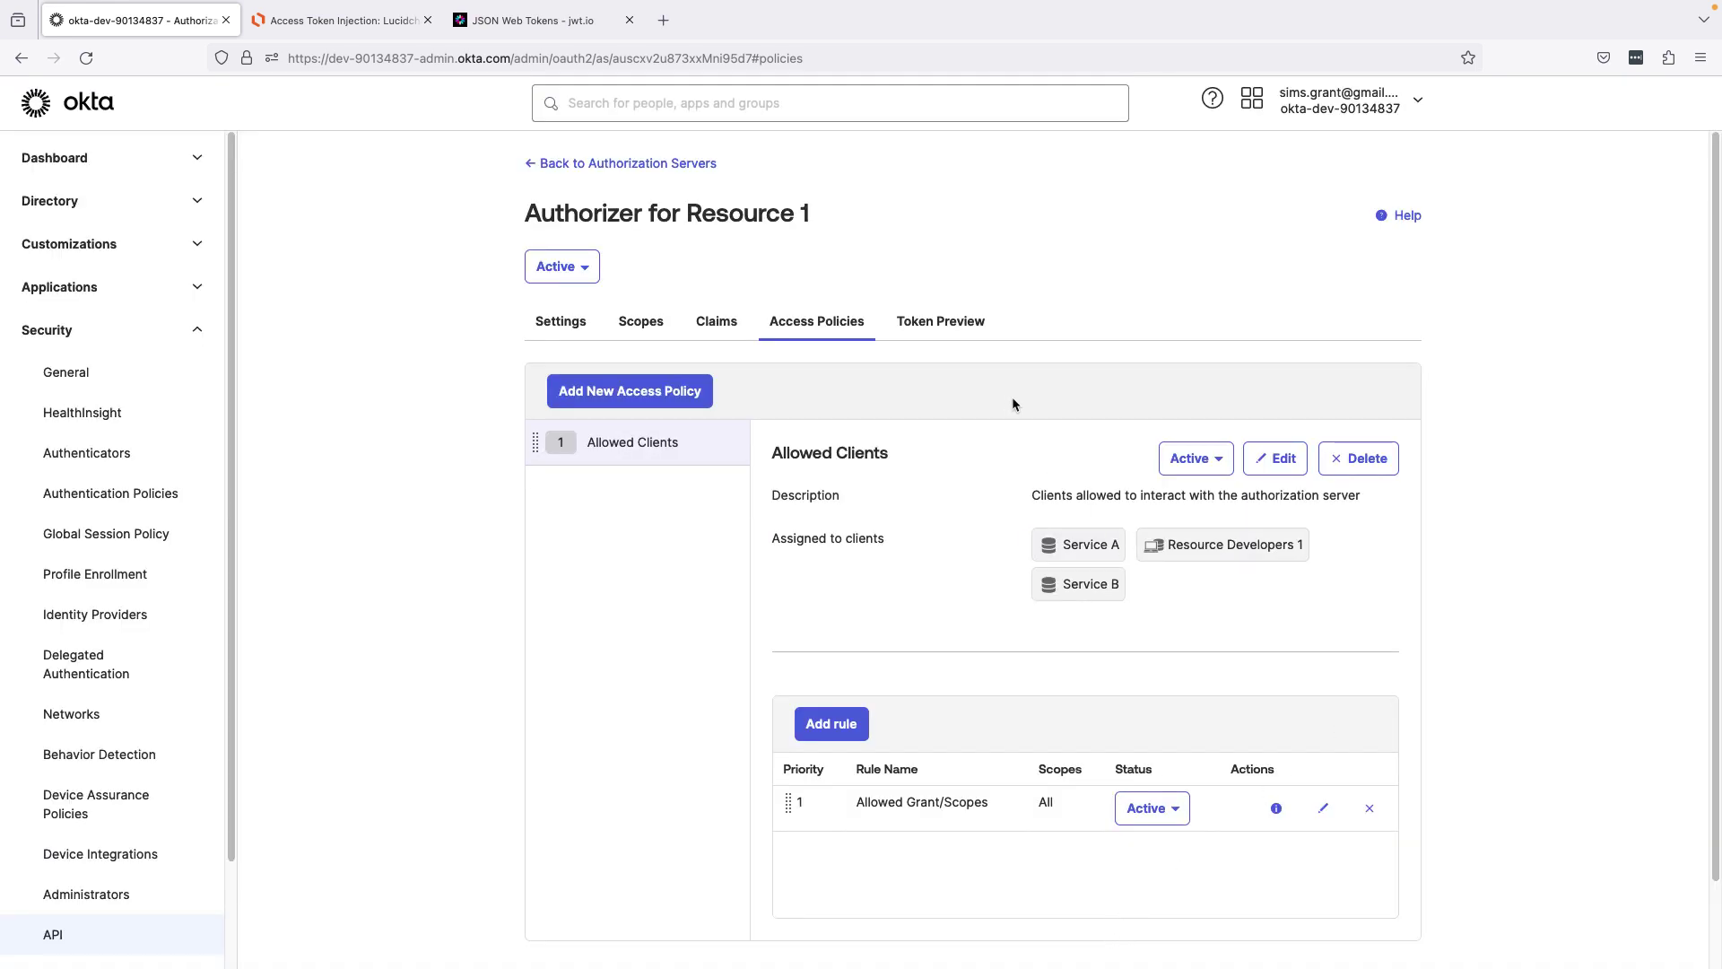
# Set up a token preview for the Resource Developers 1 client with the Authorization Code grant type
pyautogui.click(973, 328)
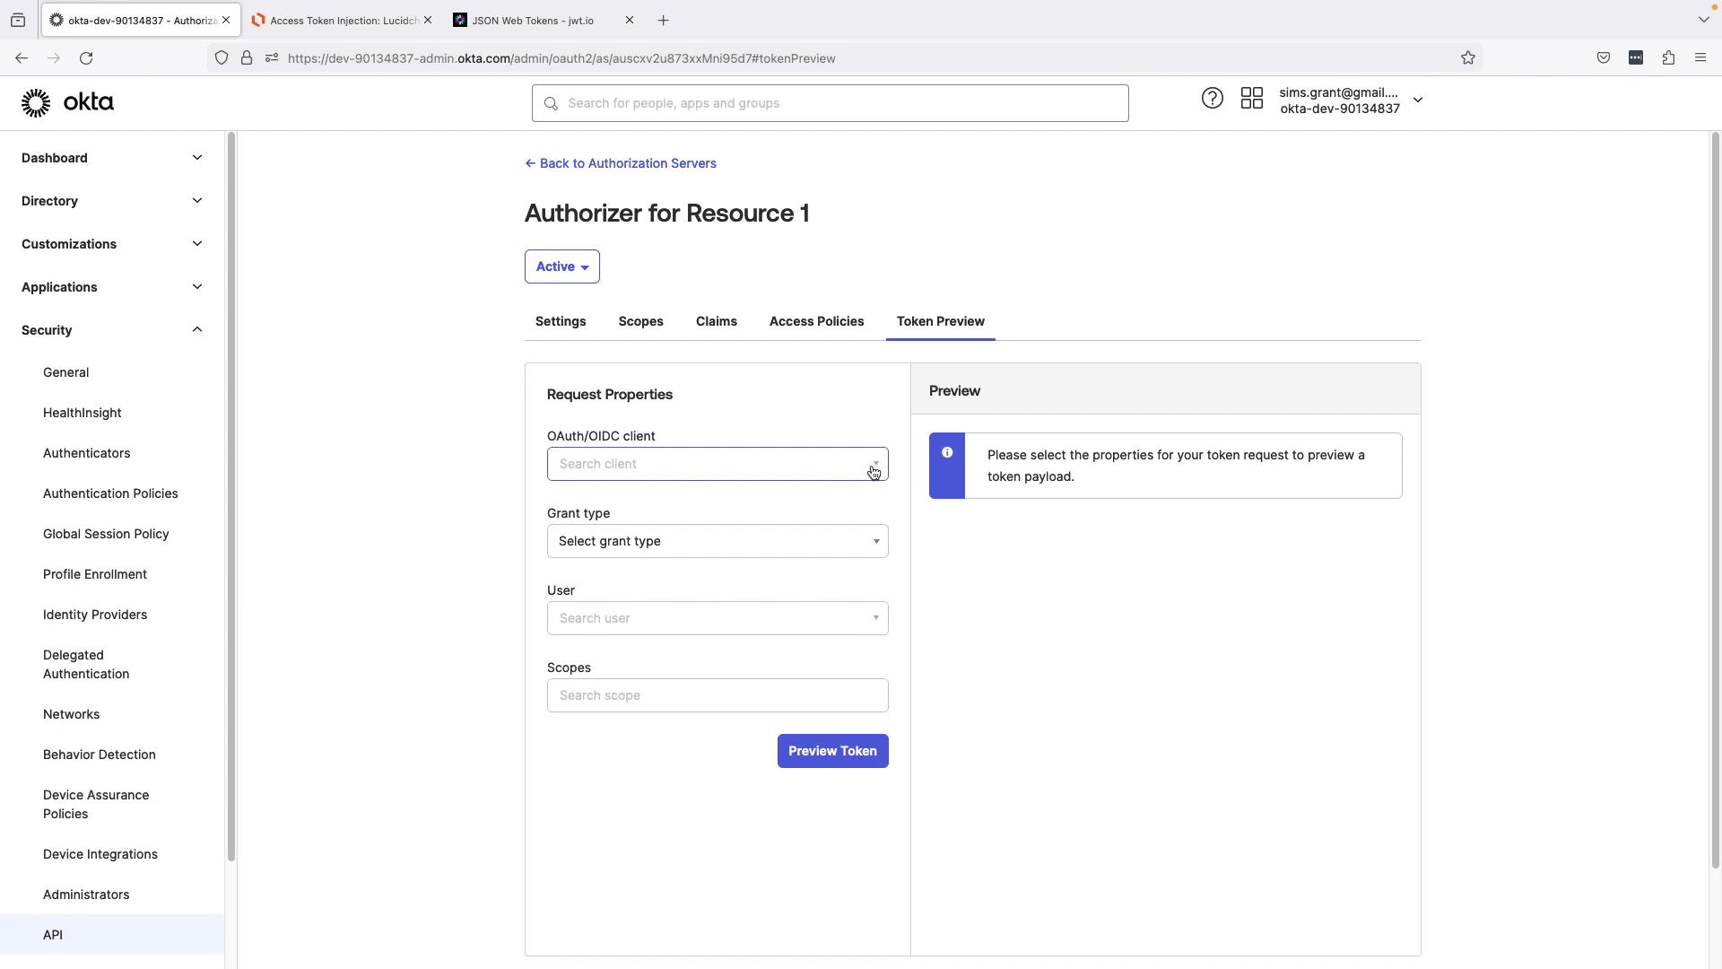
pyautogui.click(873, 468)
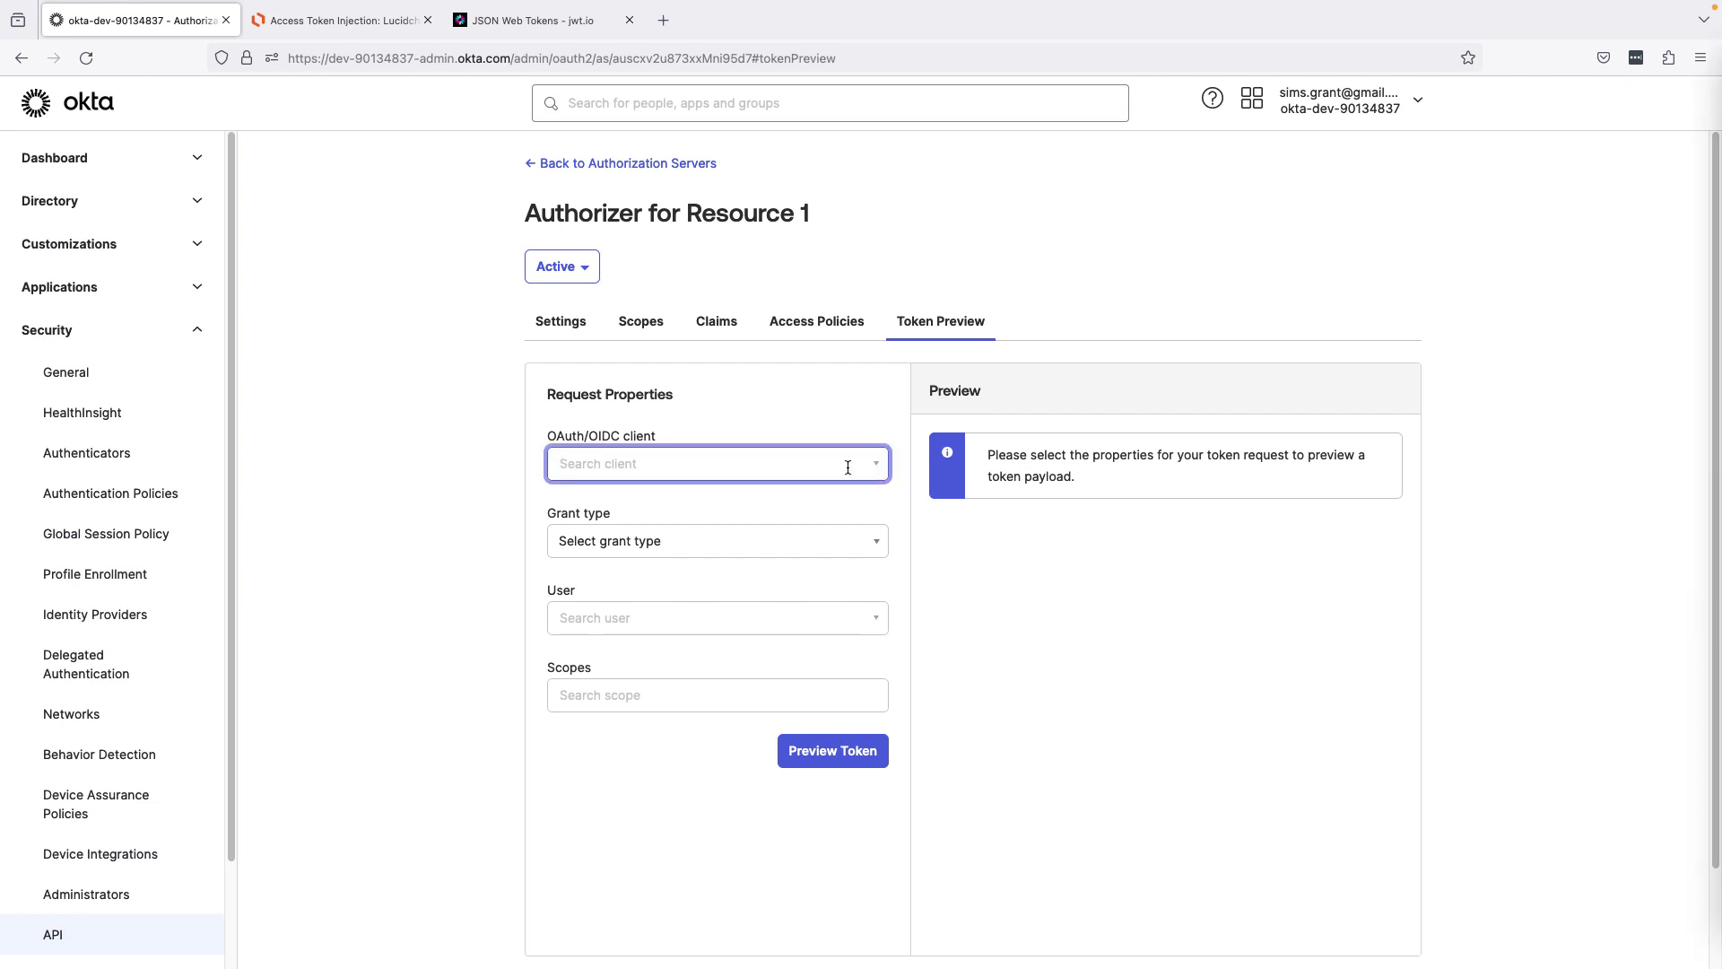
pyautogui.write('resou')
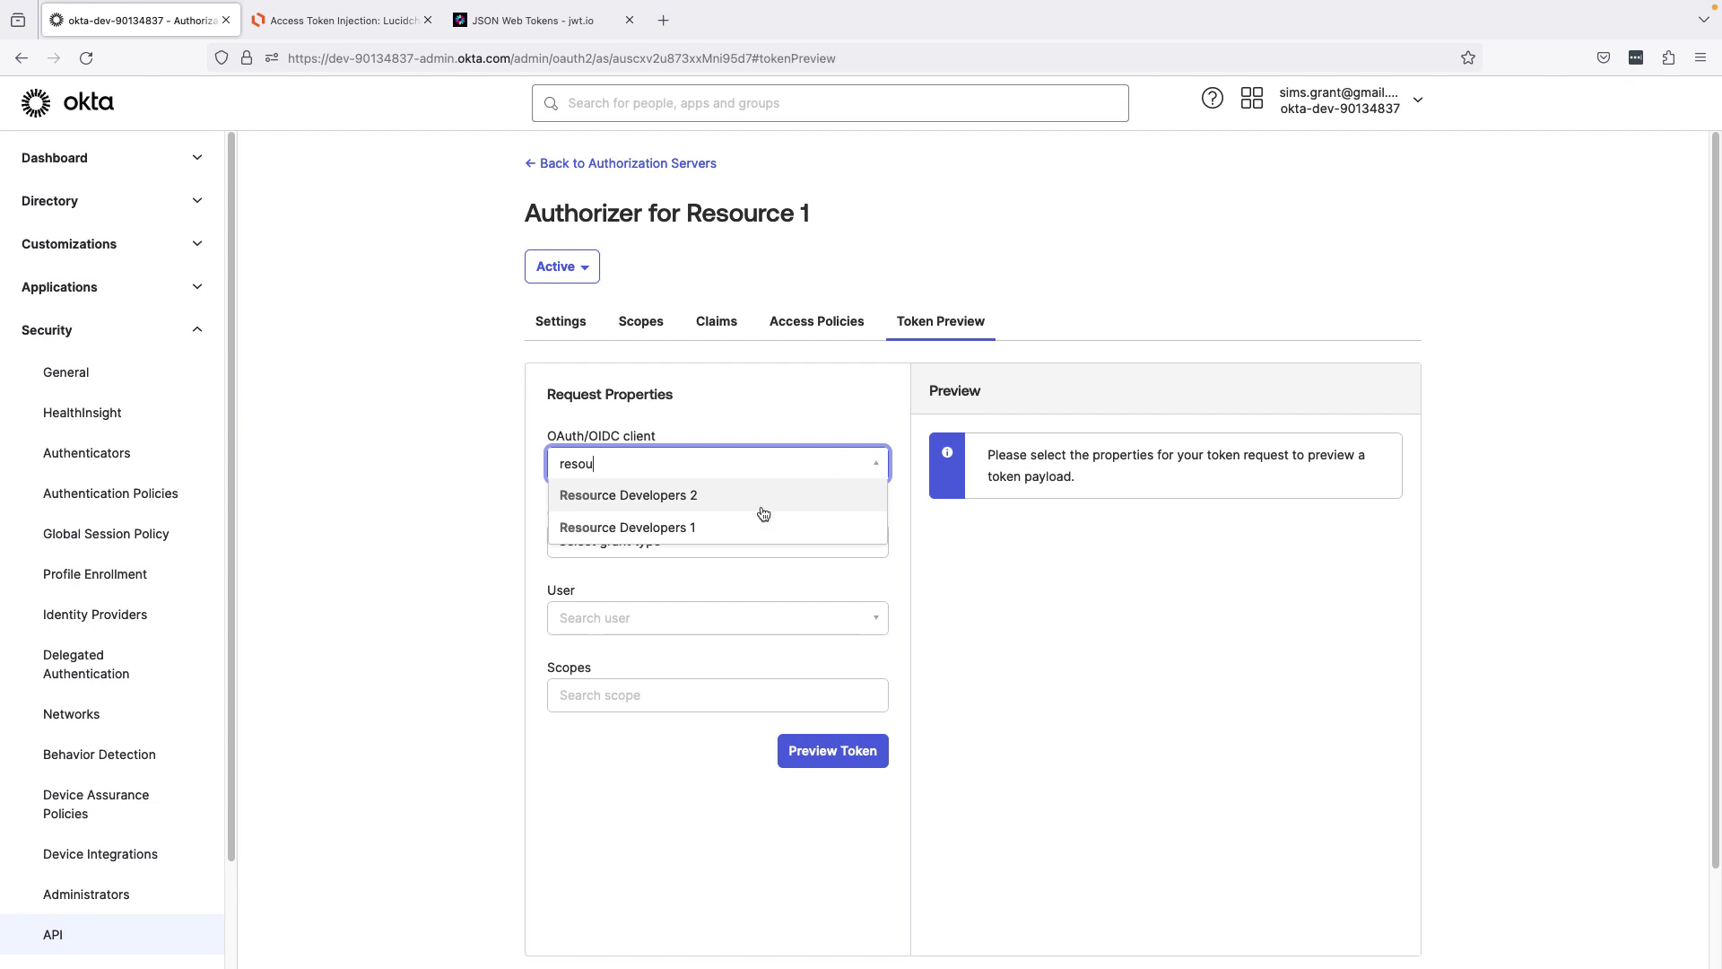
pyautogui.click(711, 527)
pyautogui.click(720, 541)
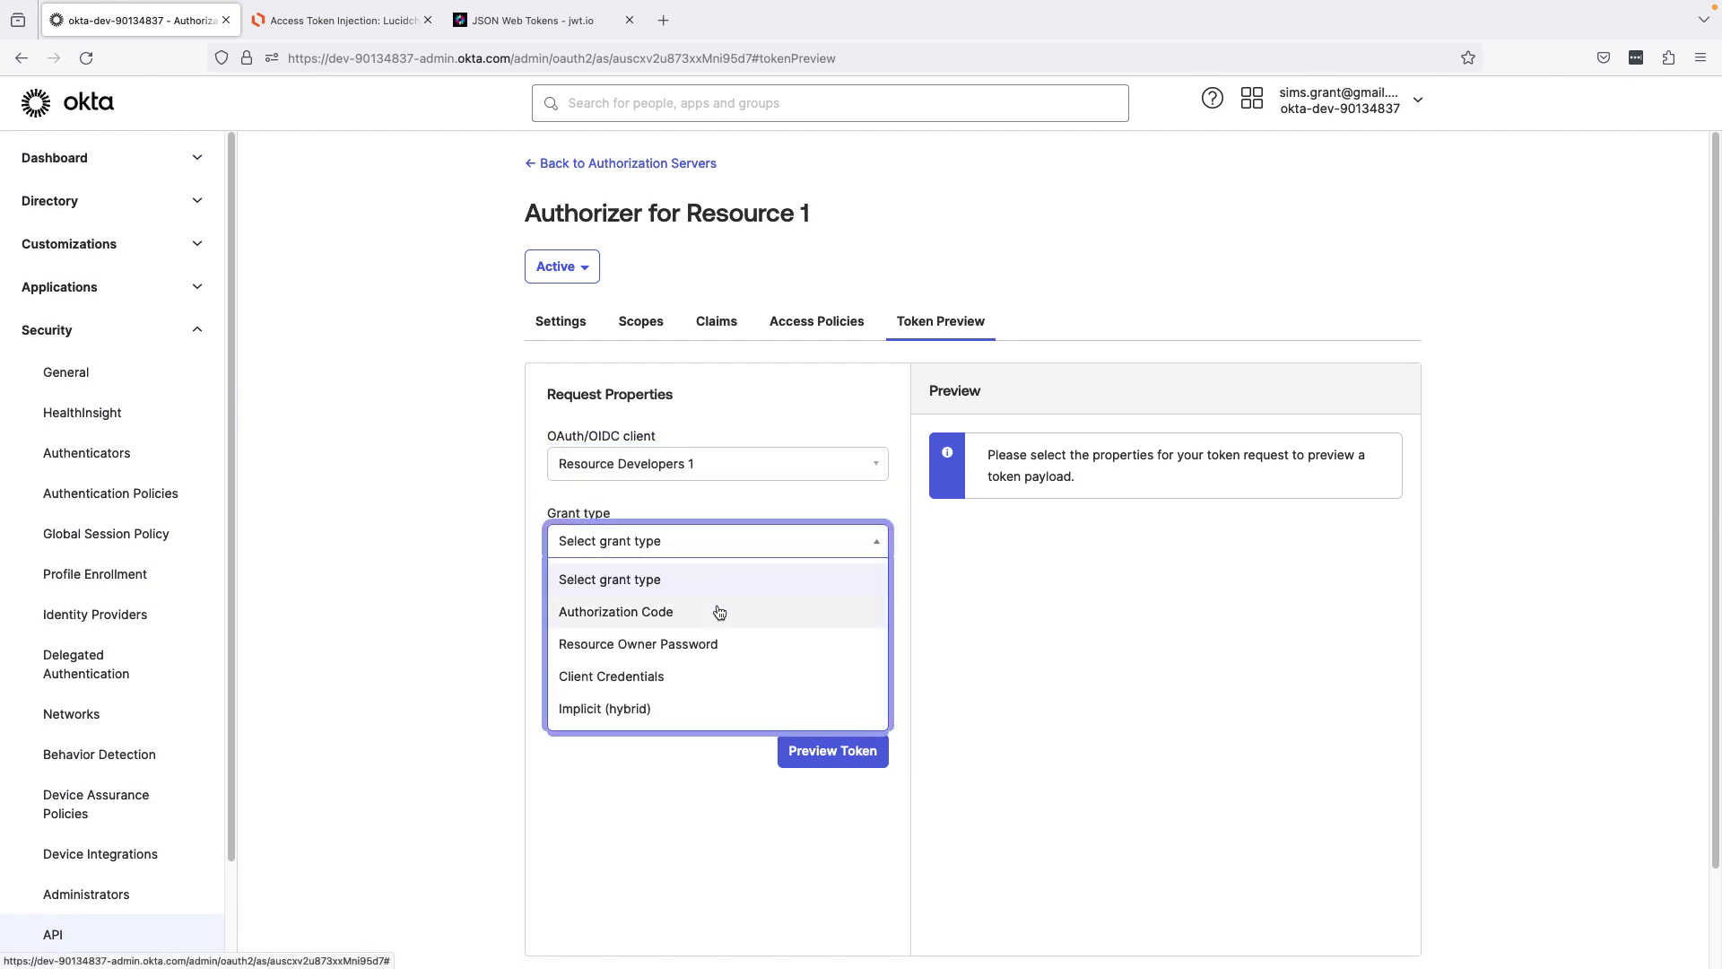
pyautogui.click(720, 611)
# Select the first test user and the EmployeeInfo scope for the request, and generate the token preview
pyautogui.click(720, 619)
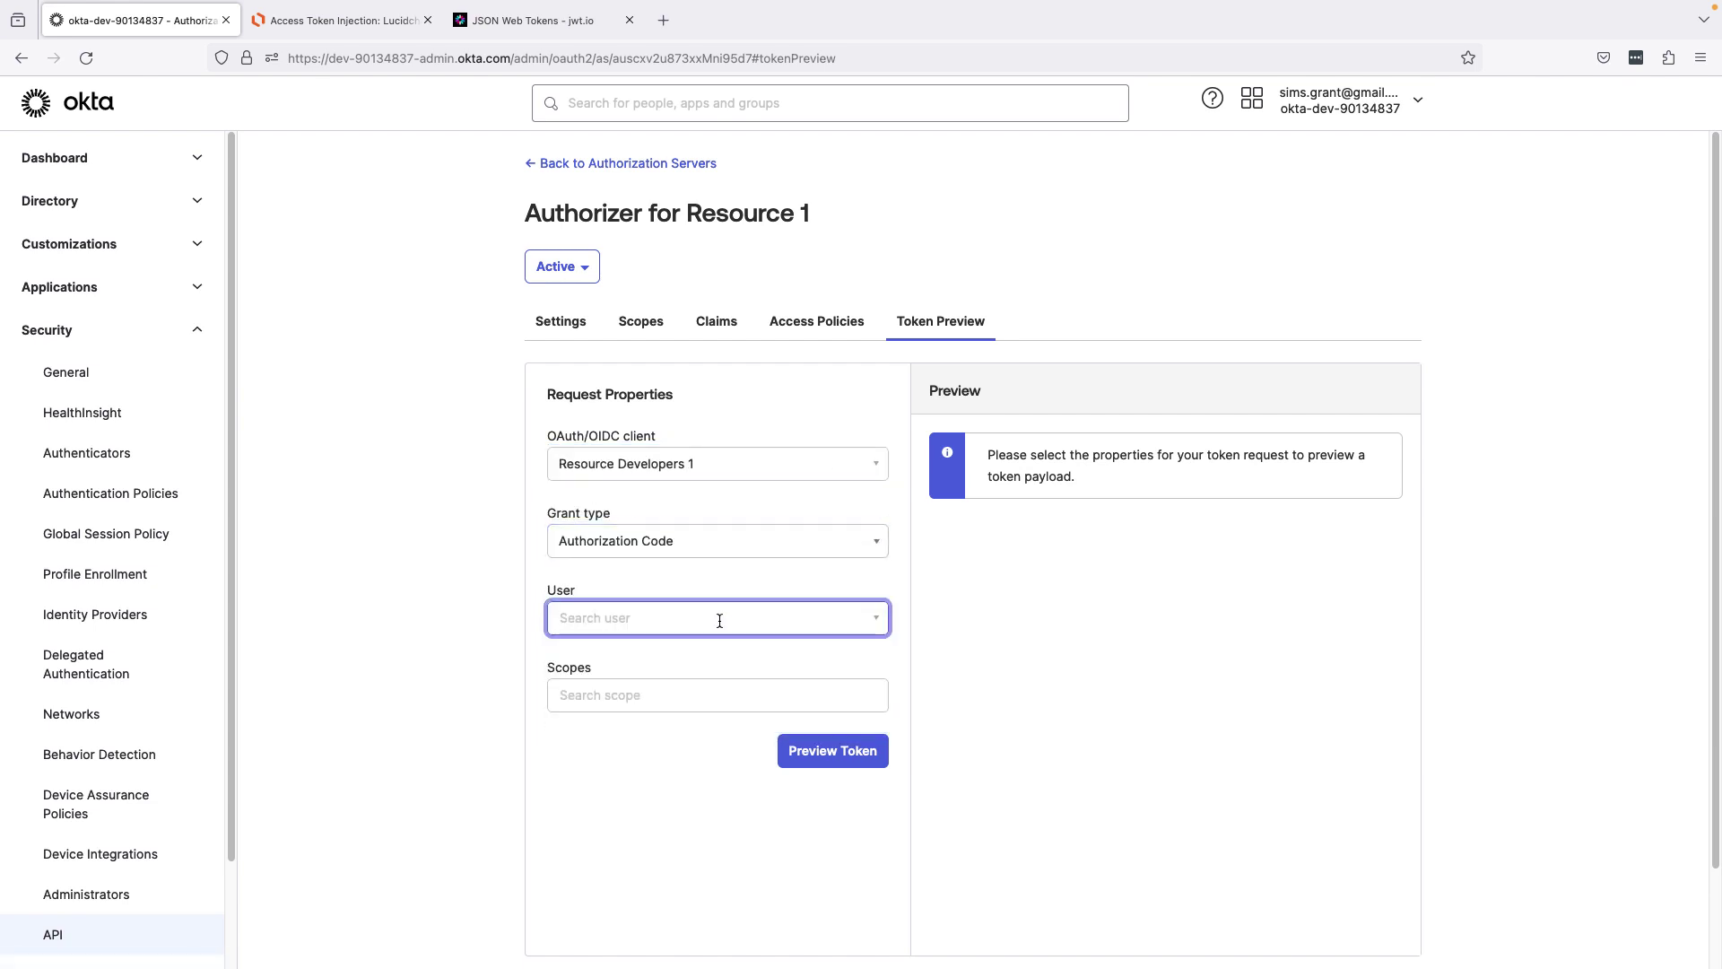
pyautogui.write('user')
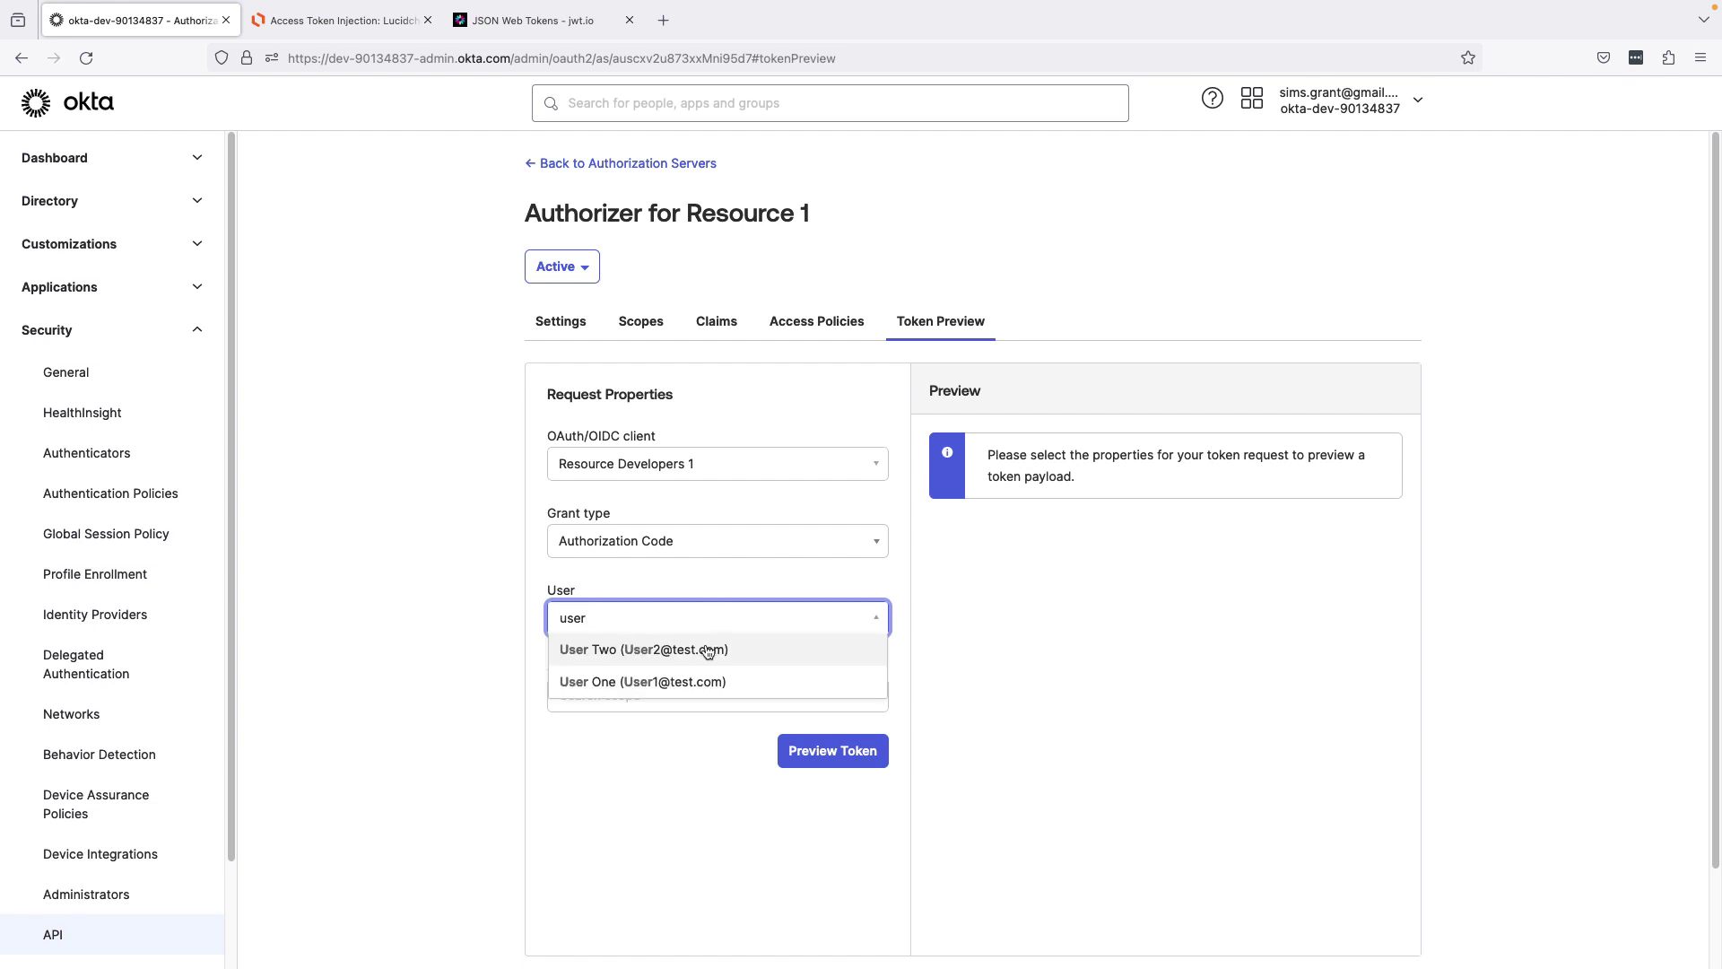
pyautogui.click(671, 684)
pyautogui.click(671, 696)
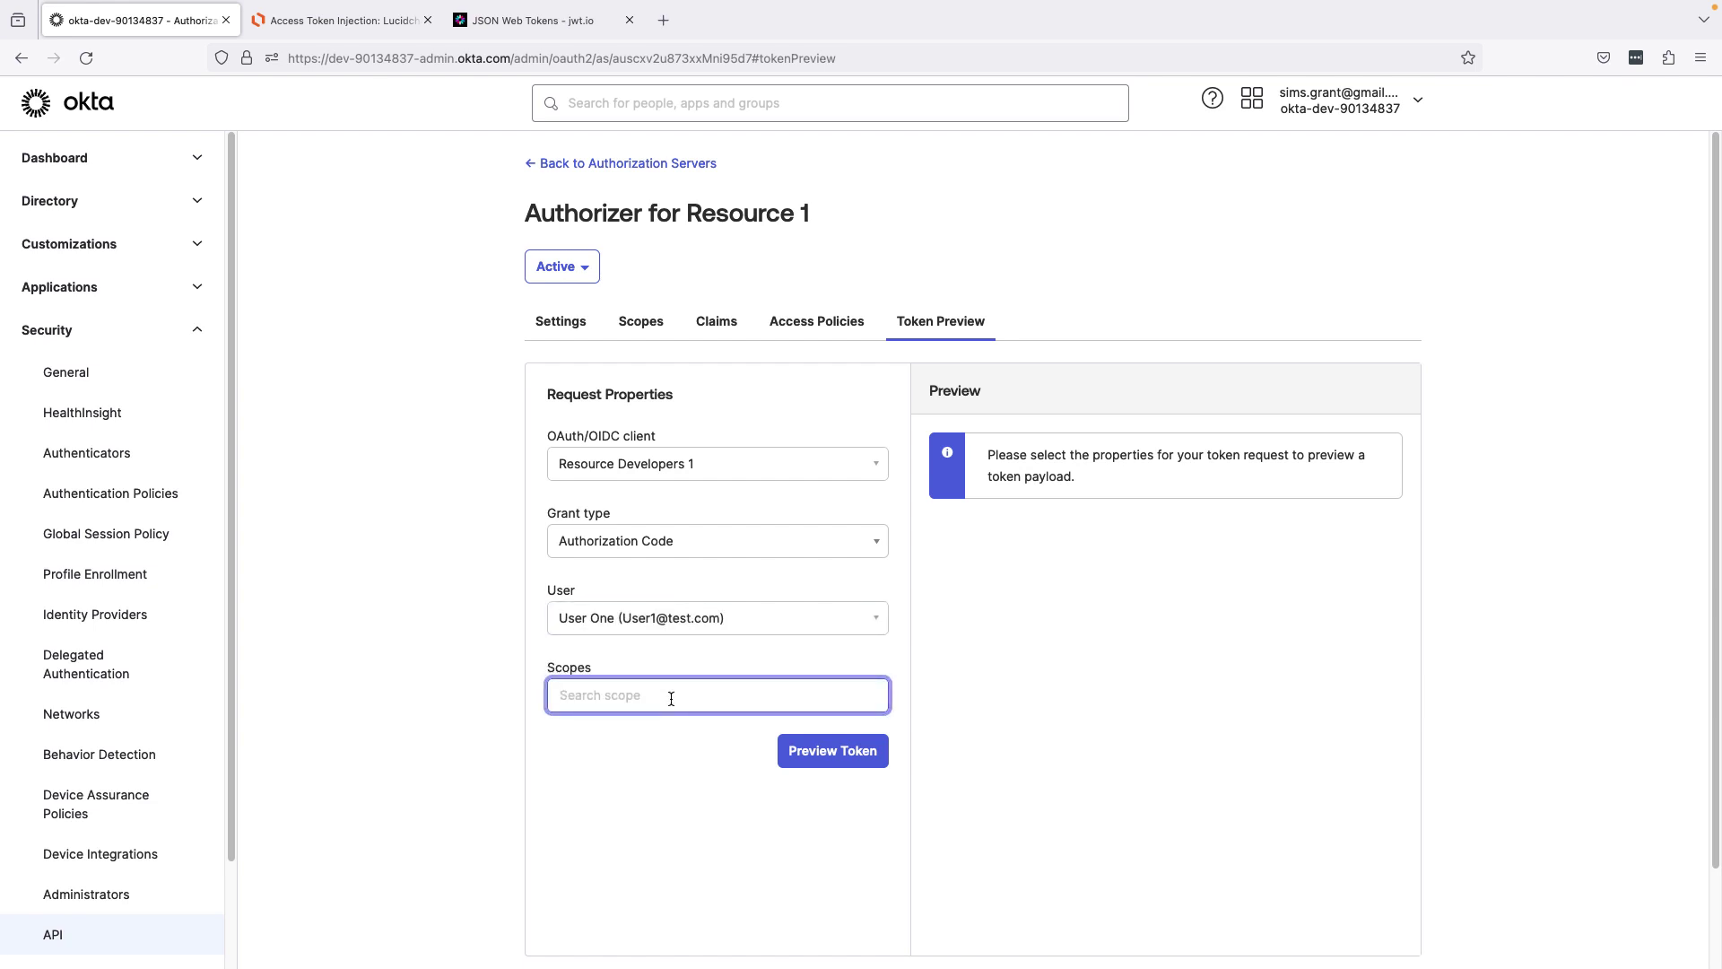
pyautogui.write('Employee')
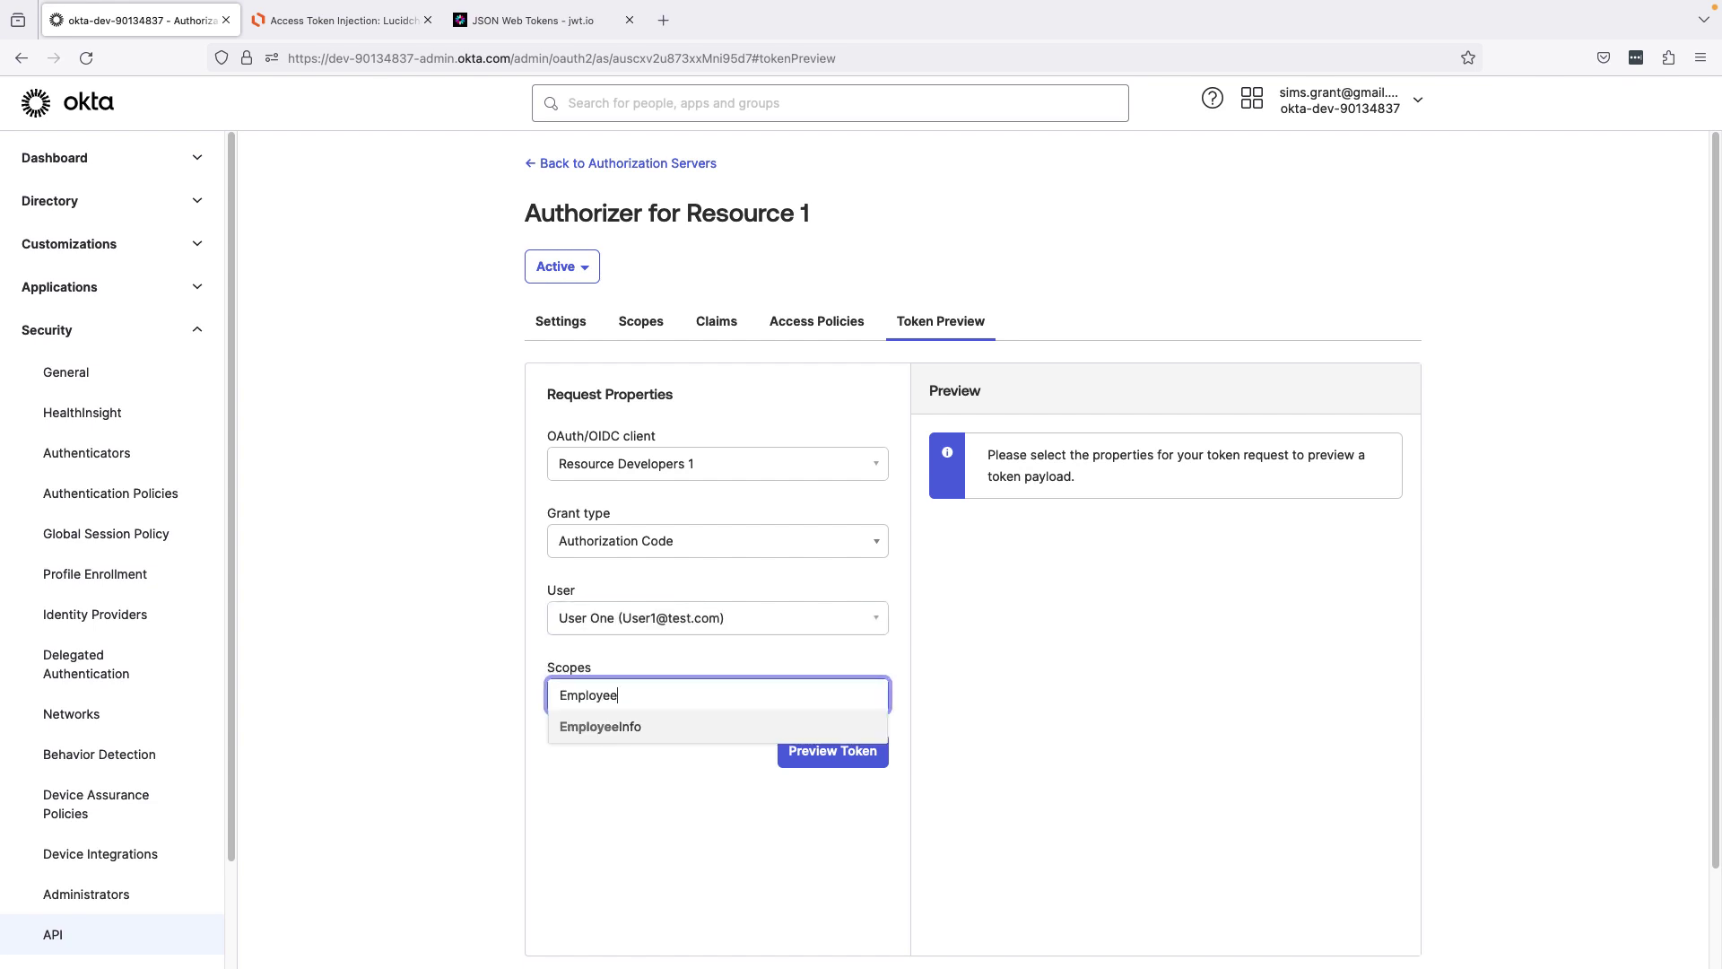
pyautogui.click(592, 731)
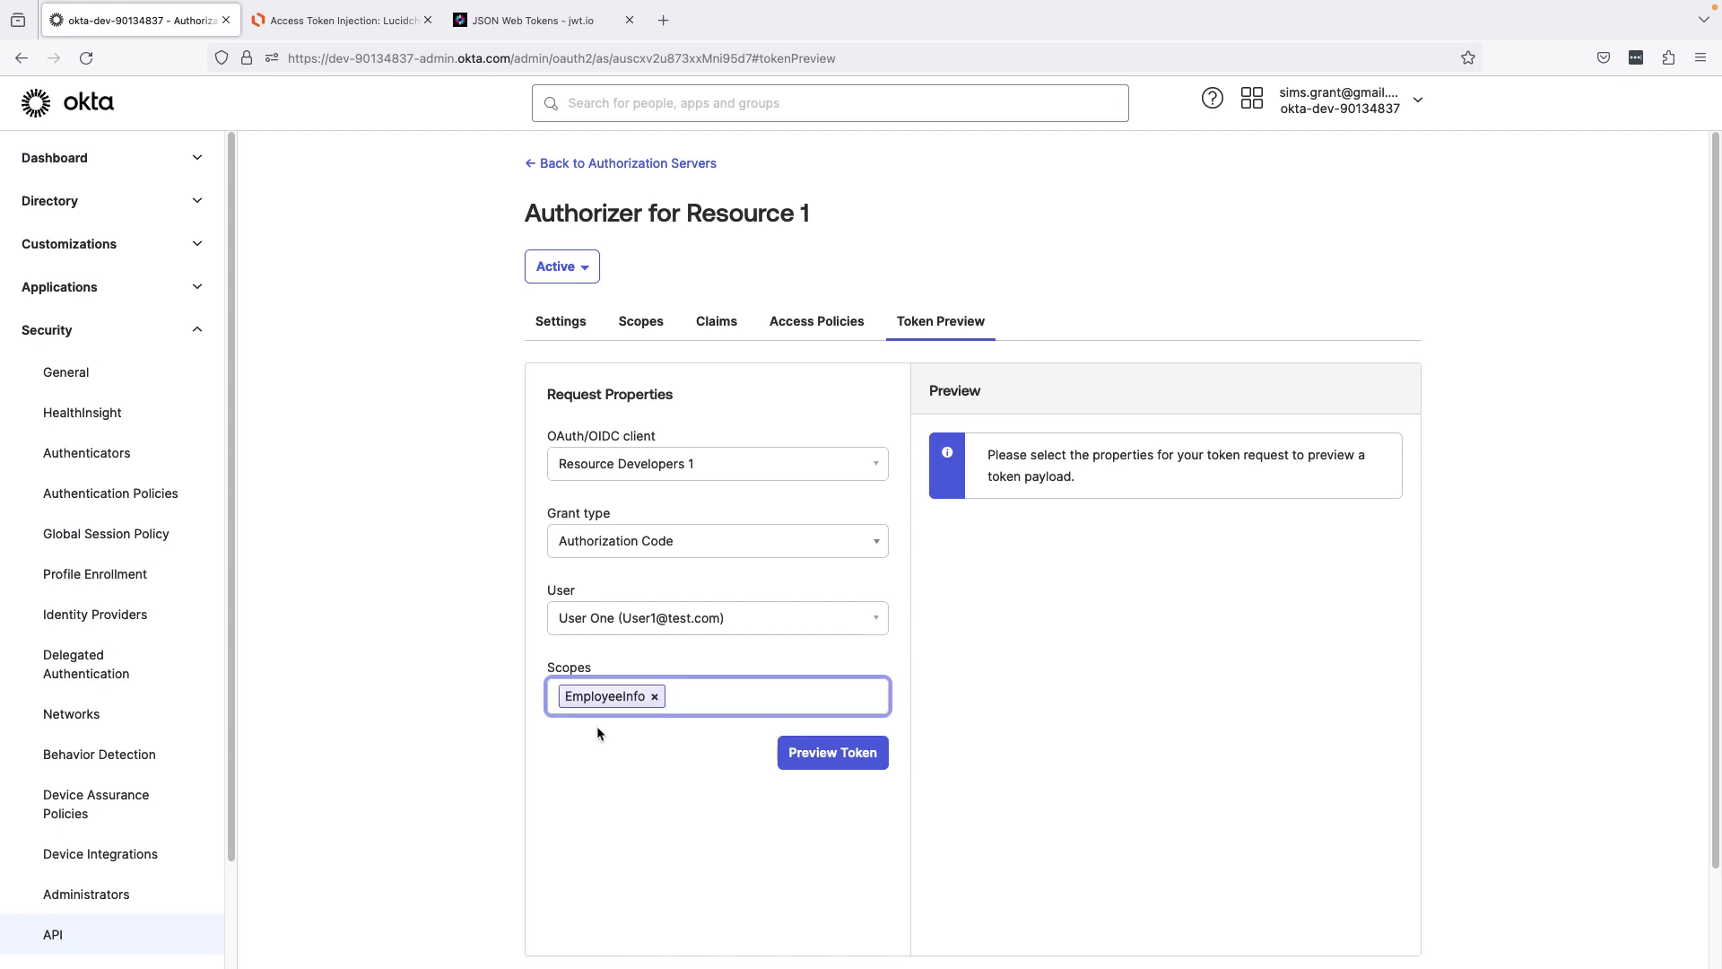
pyautogui.click(846, 756)
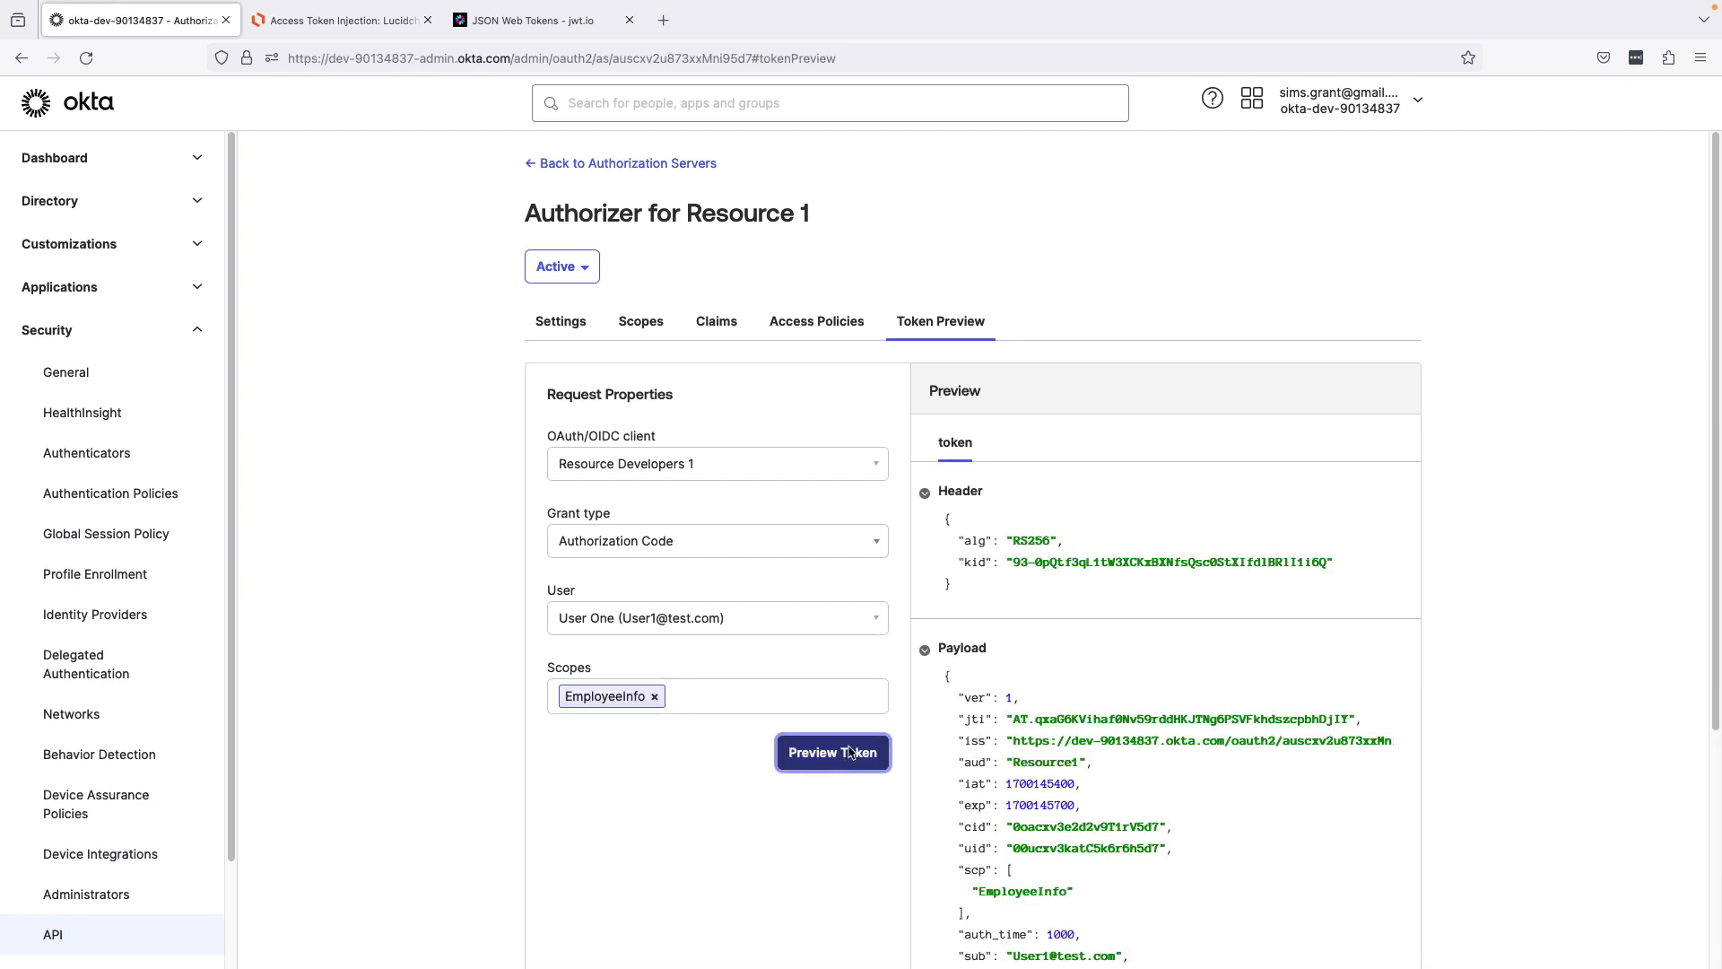
# Examine the scope and the Department and EmployeeNumber claims in the previewed token payload
pyautogui.scroll(-3, 1156, 604)
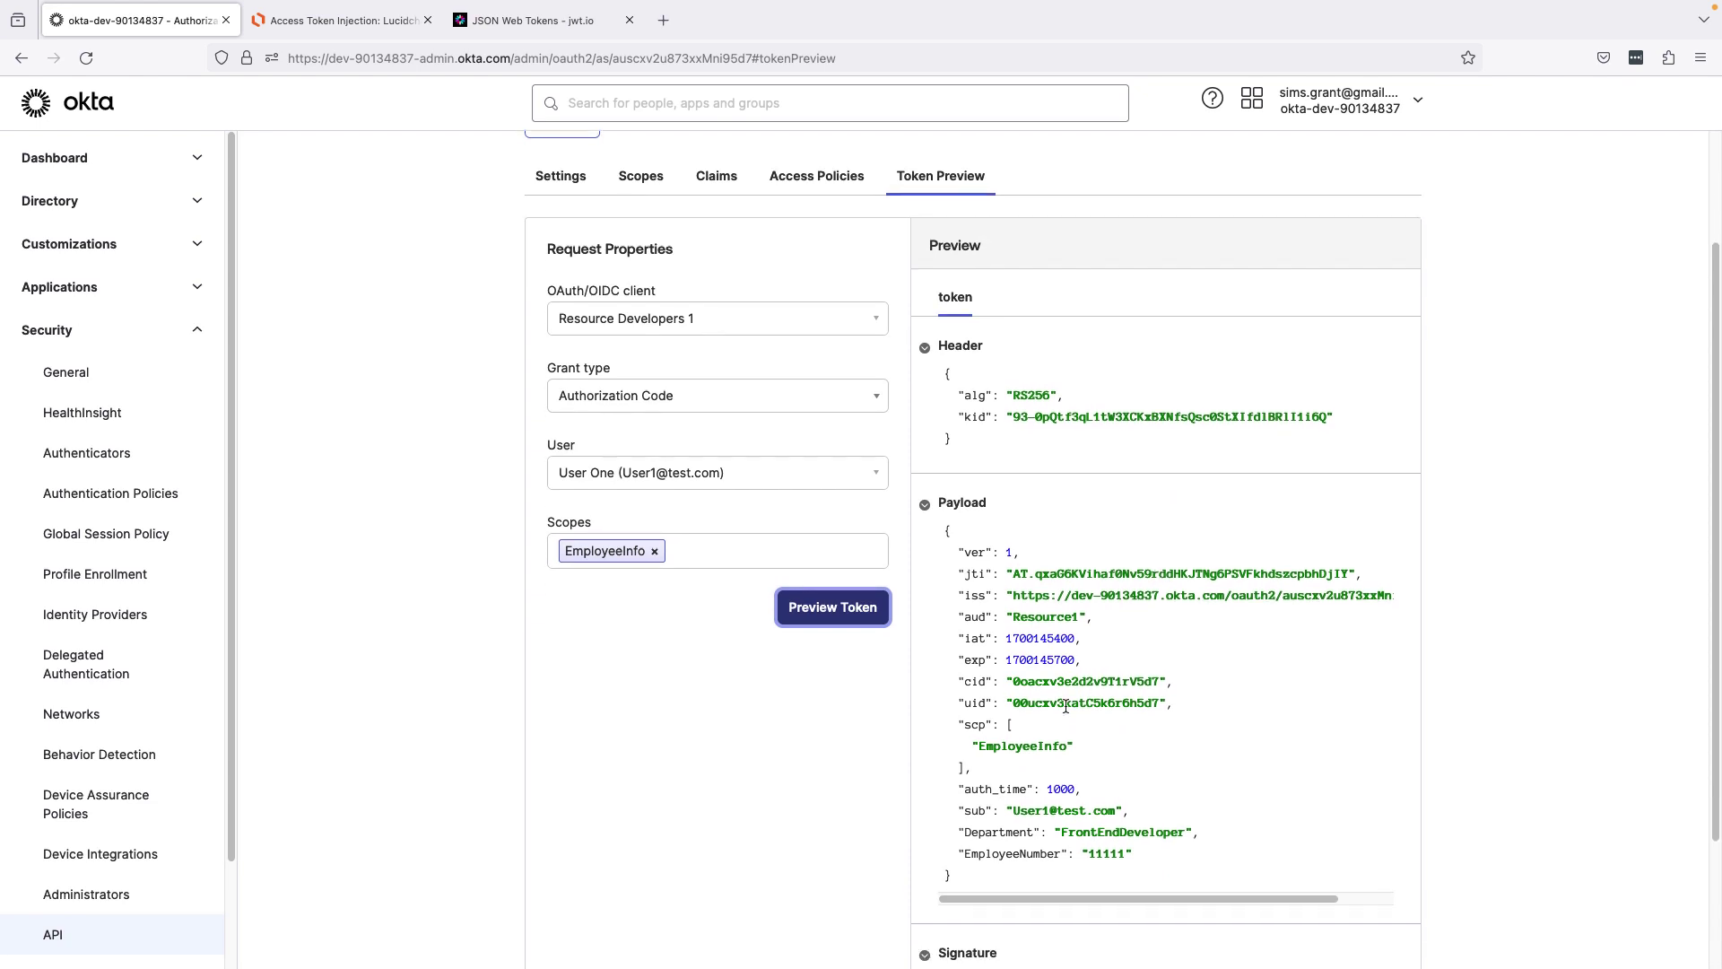
pyautogui.moveTo(1075, 750); pyautogui.dragTo(971, 747)
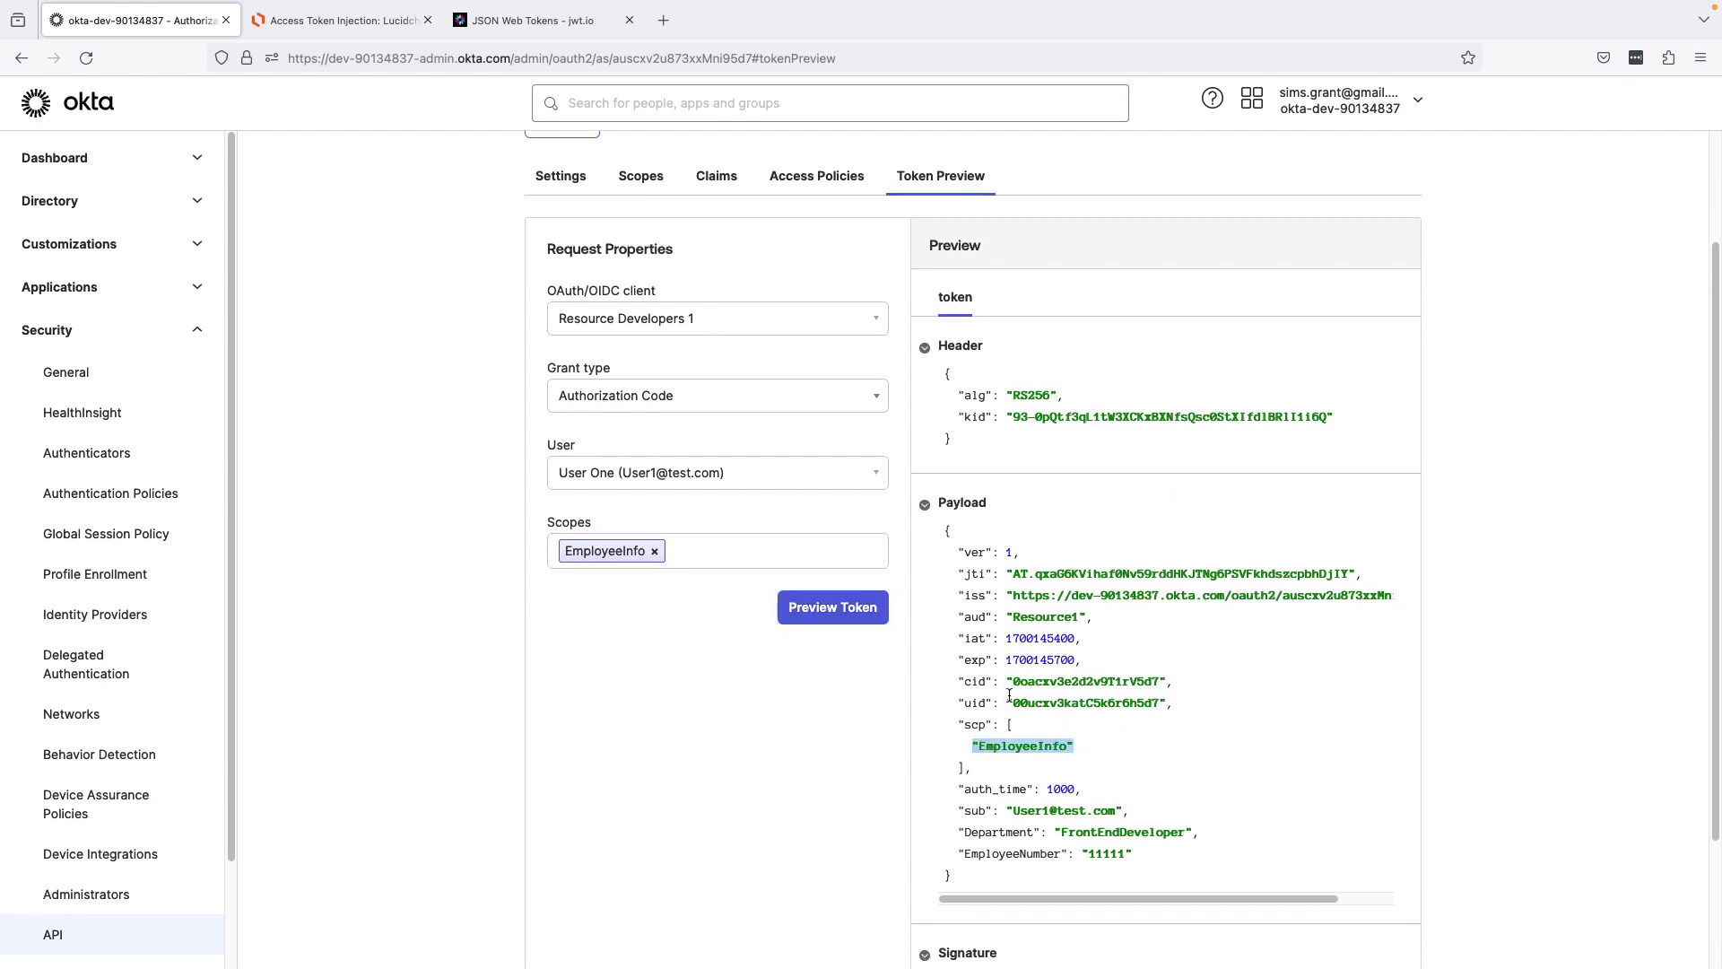
pyautogui.moveTo(956, 832); pyautogui.dragTo(1180, 859)
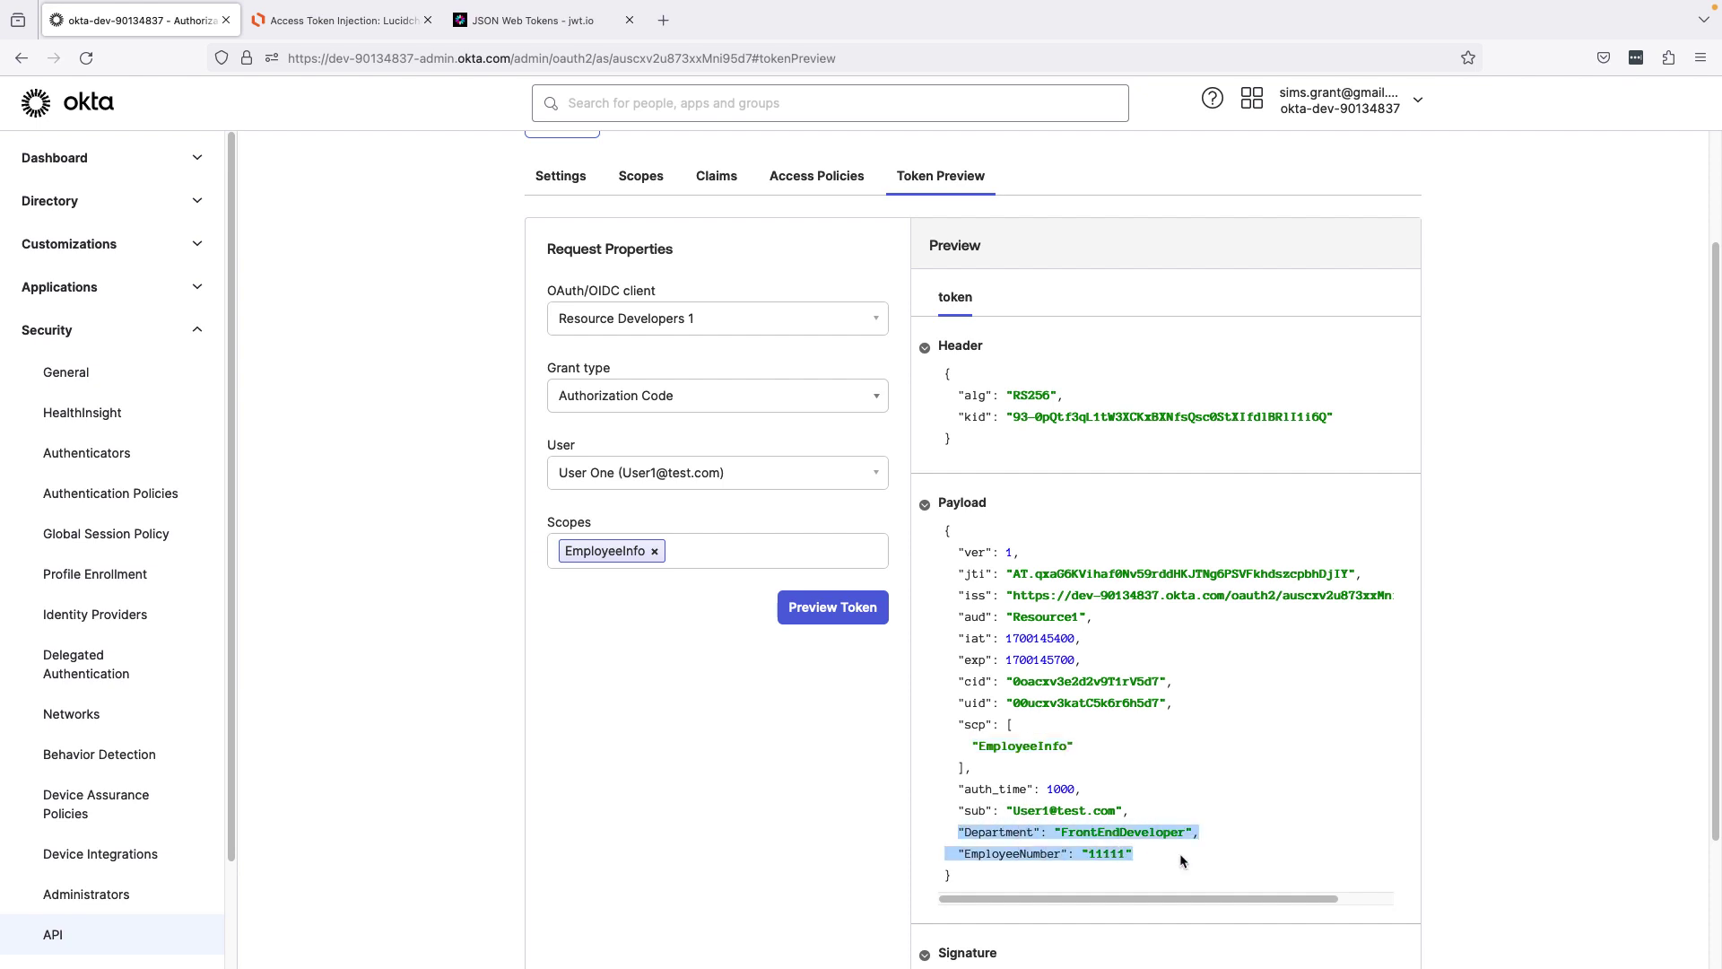
# Preview the token for the second test user and check its Department and EmployeeNumber claims
pyautogui.click(713, 473)
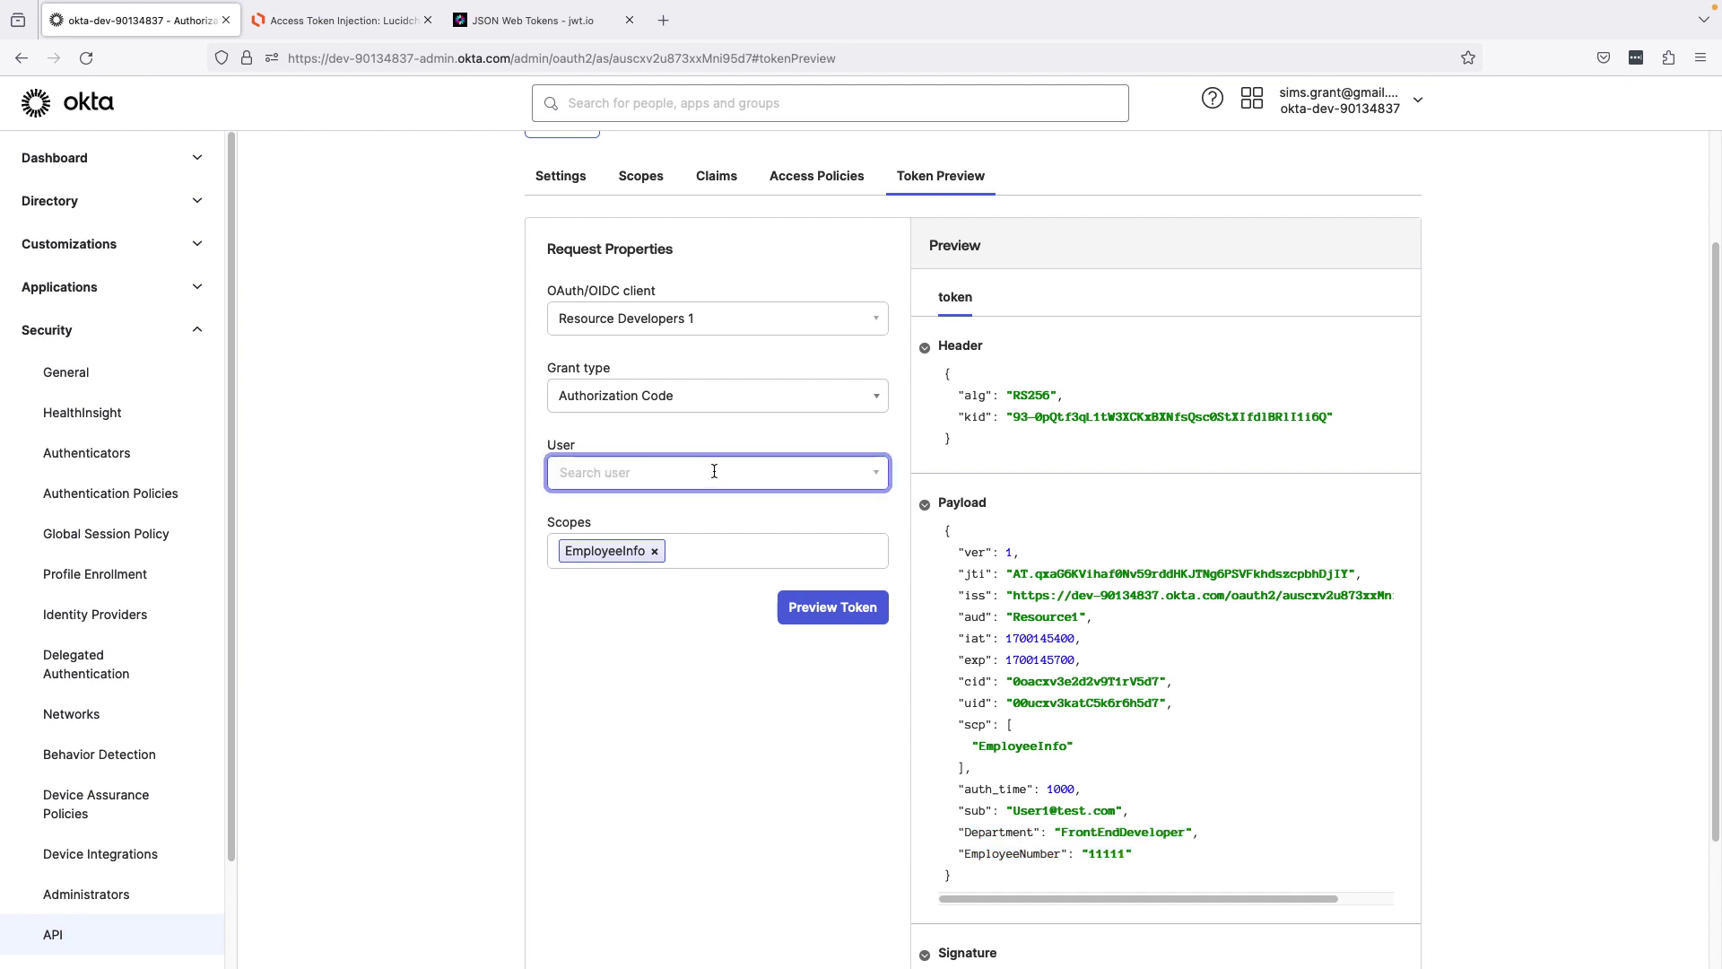
pyautogui.write('user')
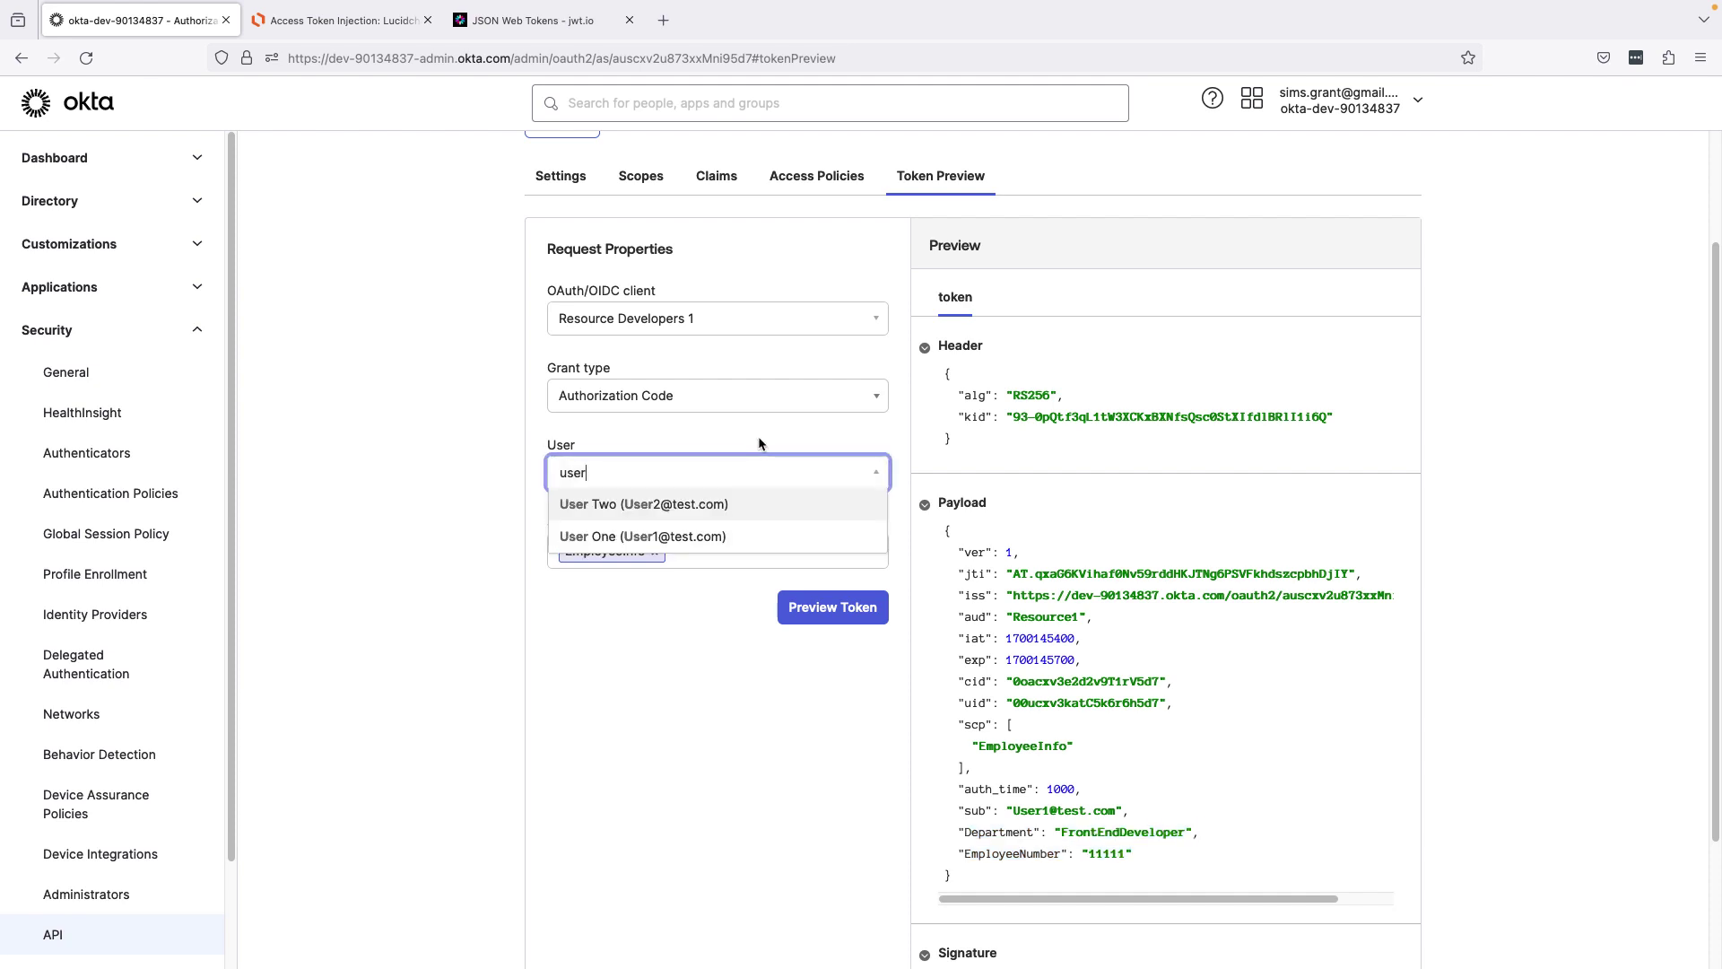
pyautogui.click(713, 503)
pyautogui.click(849, 610)
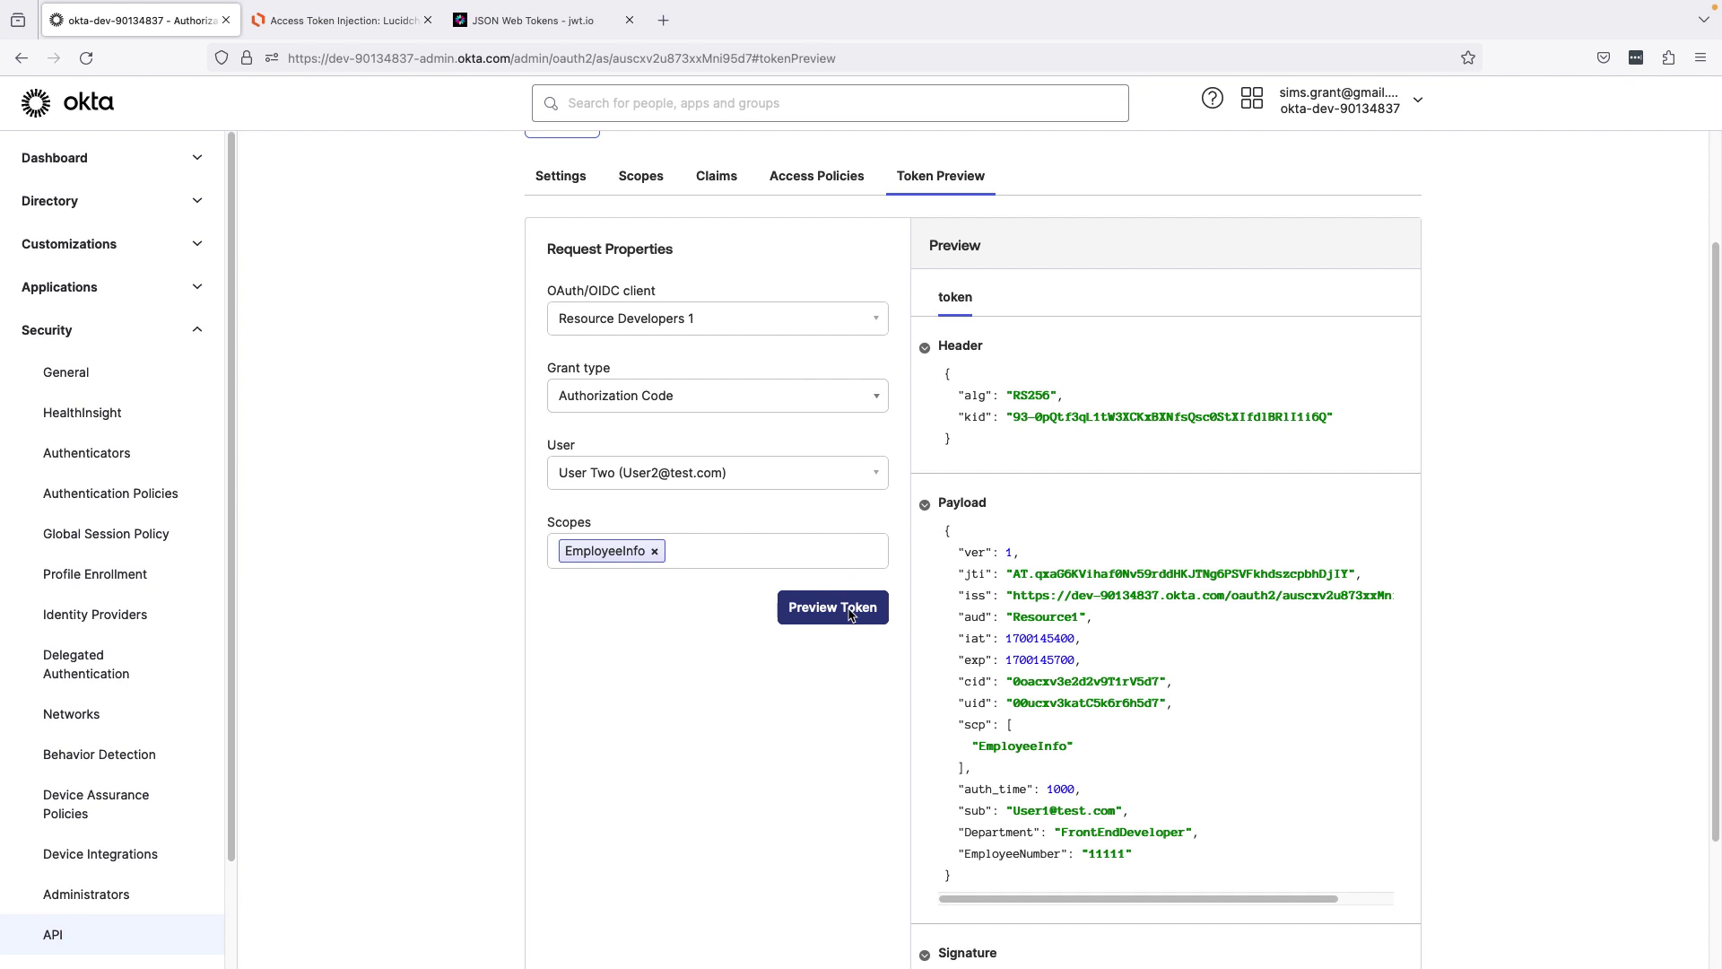
pyautogui.scroll(-1, 1041, 796)
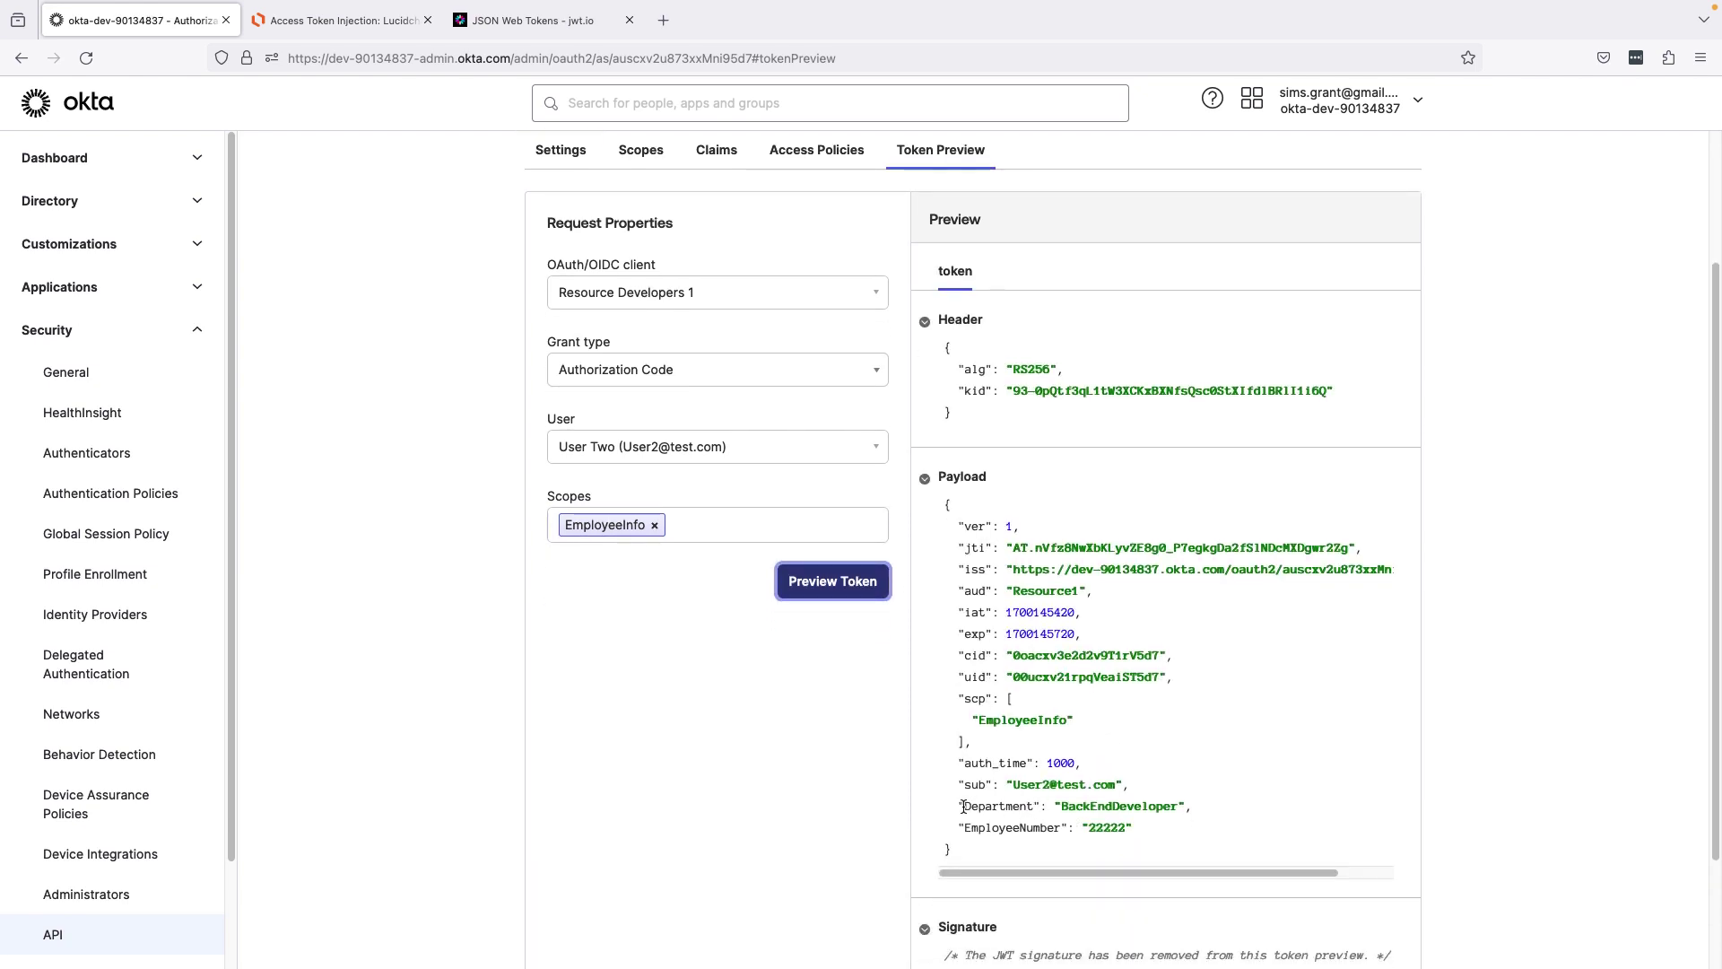
pyautogui.moveTo(964, 806); pyautogui.dragTo(1180, 830)
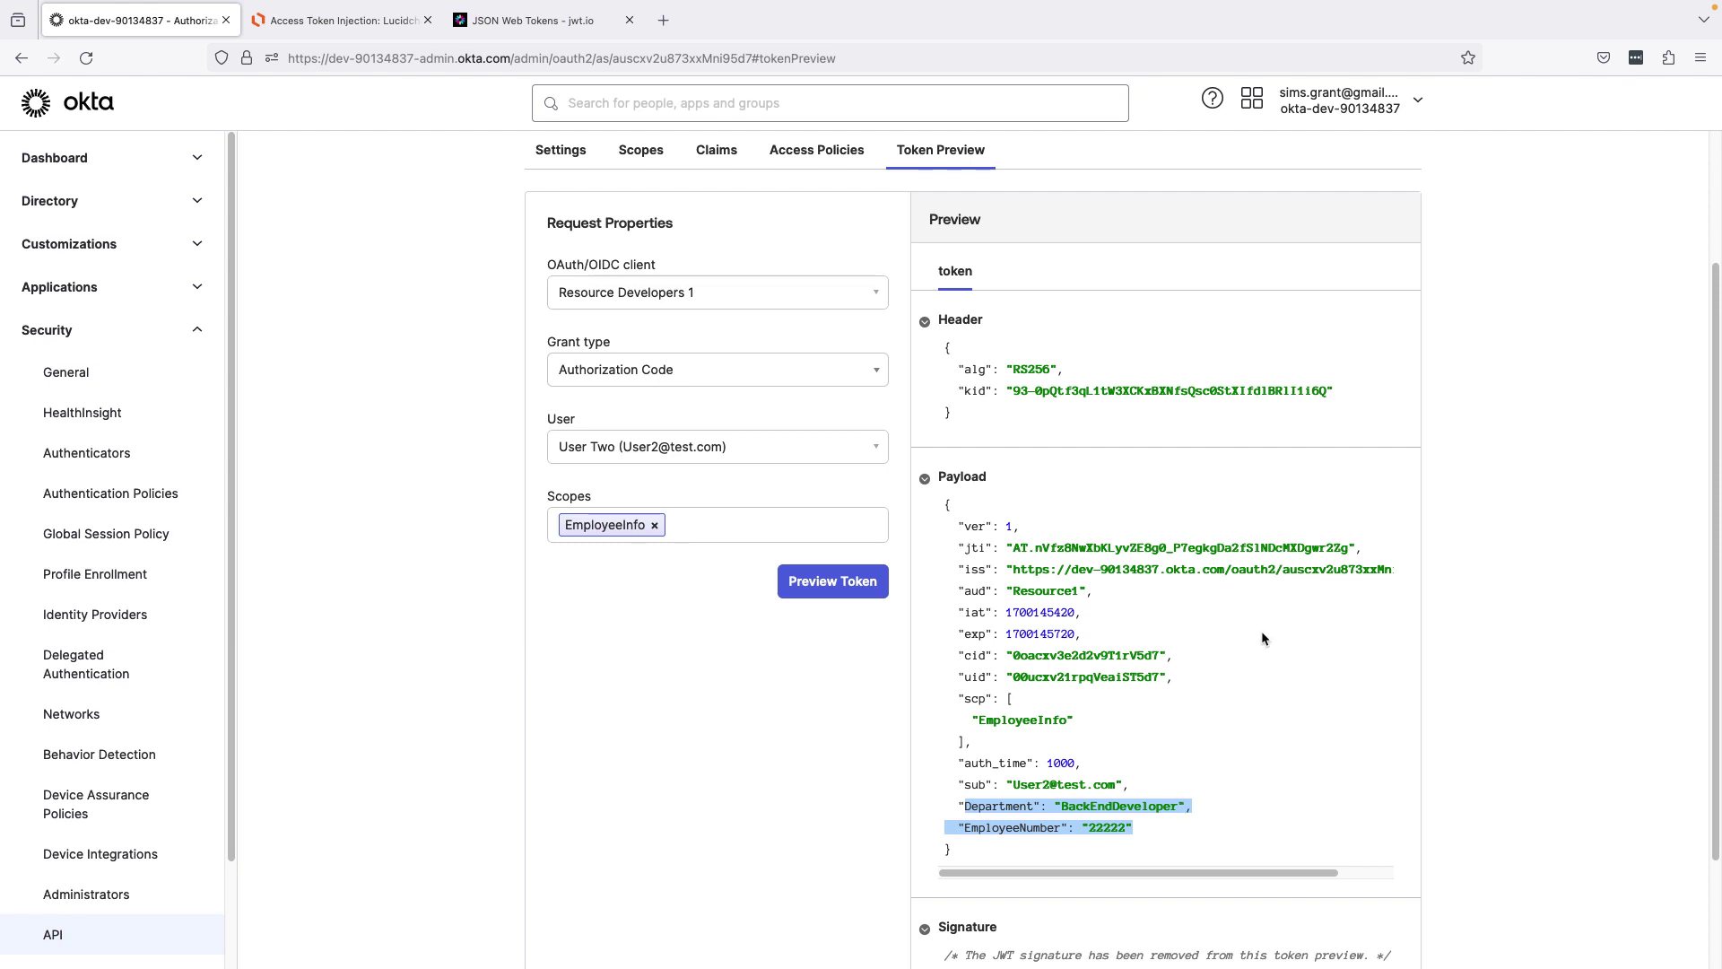
# Switch to Postman and close the access token manager and the console so the OIDC Test authorization settings are in view
pyautogui.moveTo(1700, 610)
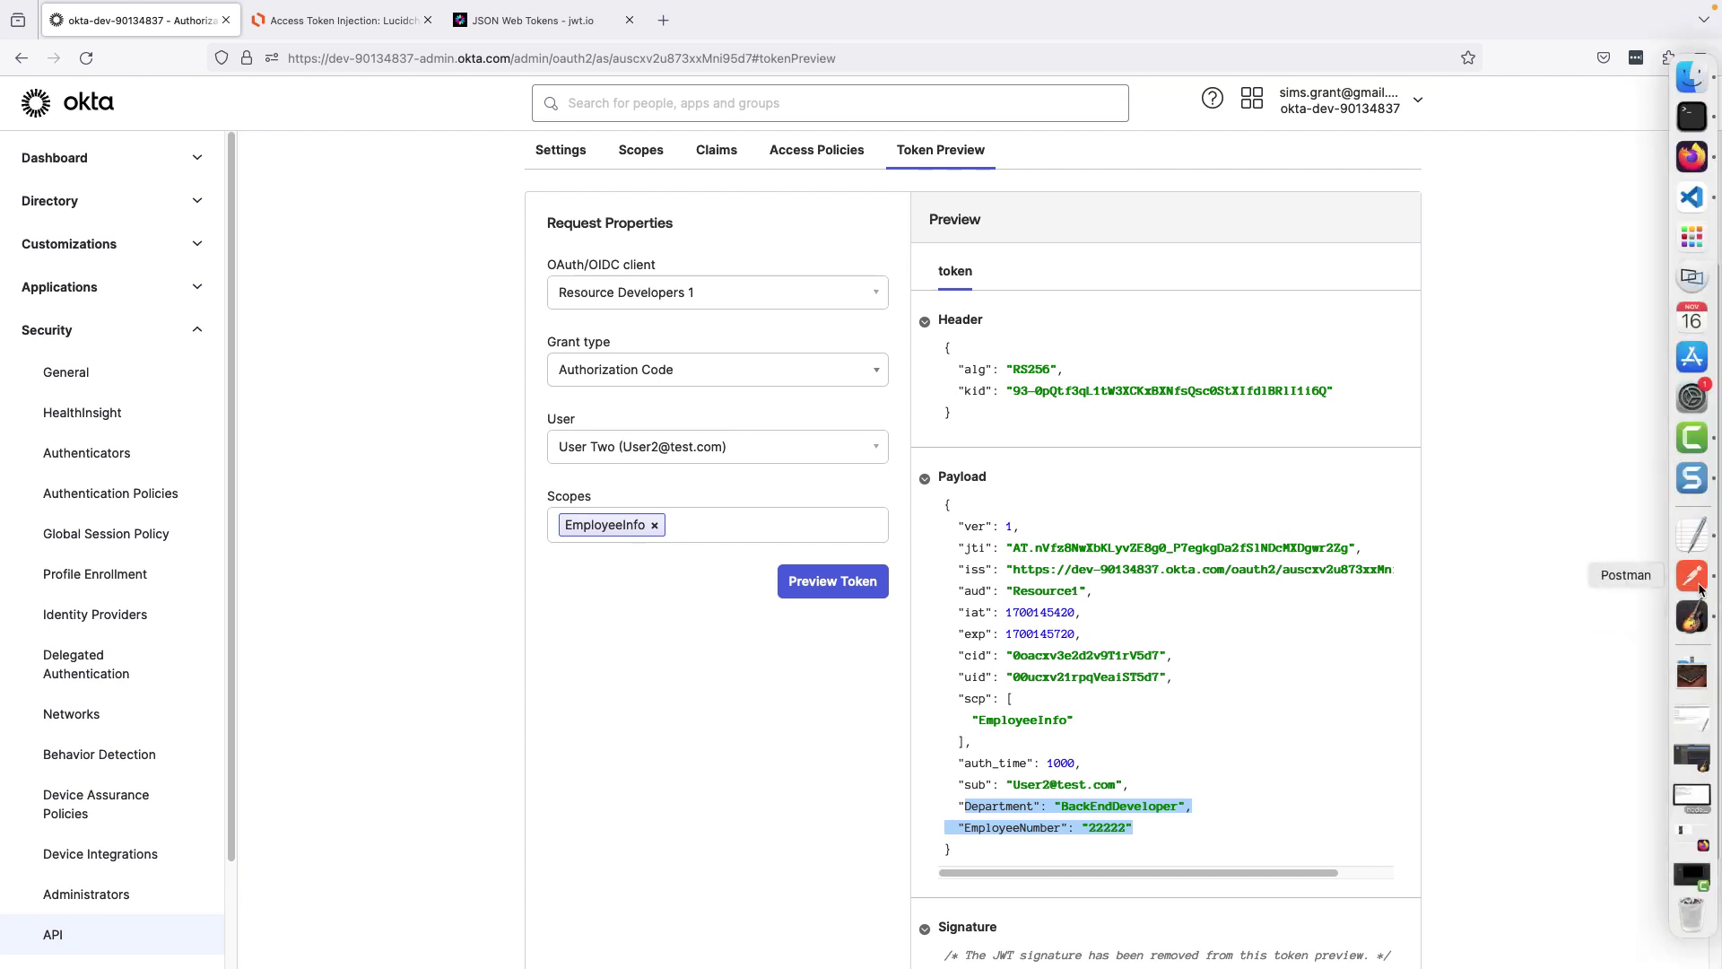
pyautogui.click(1692, 576)
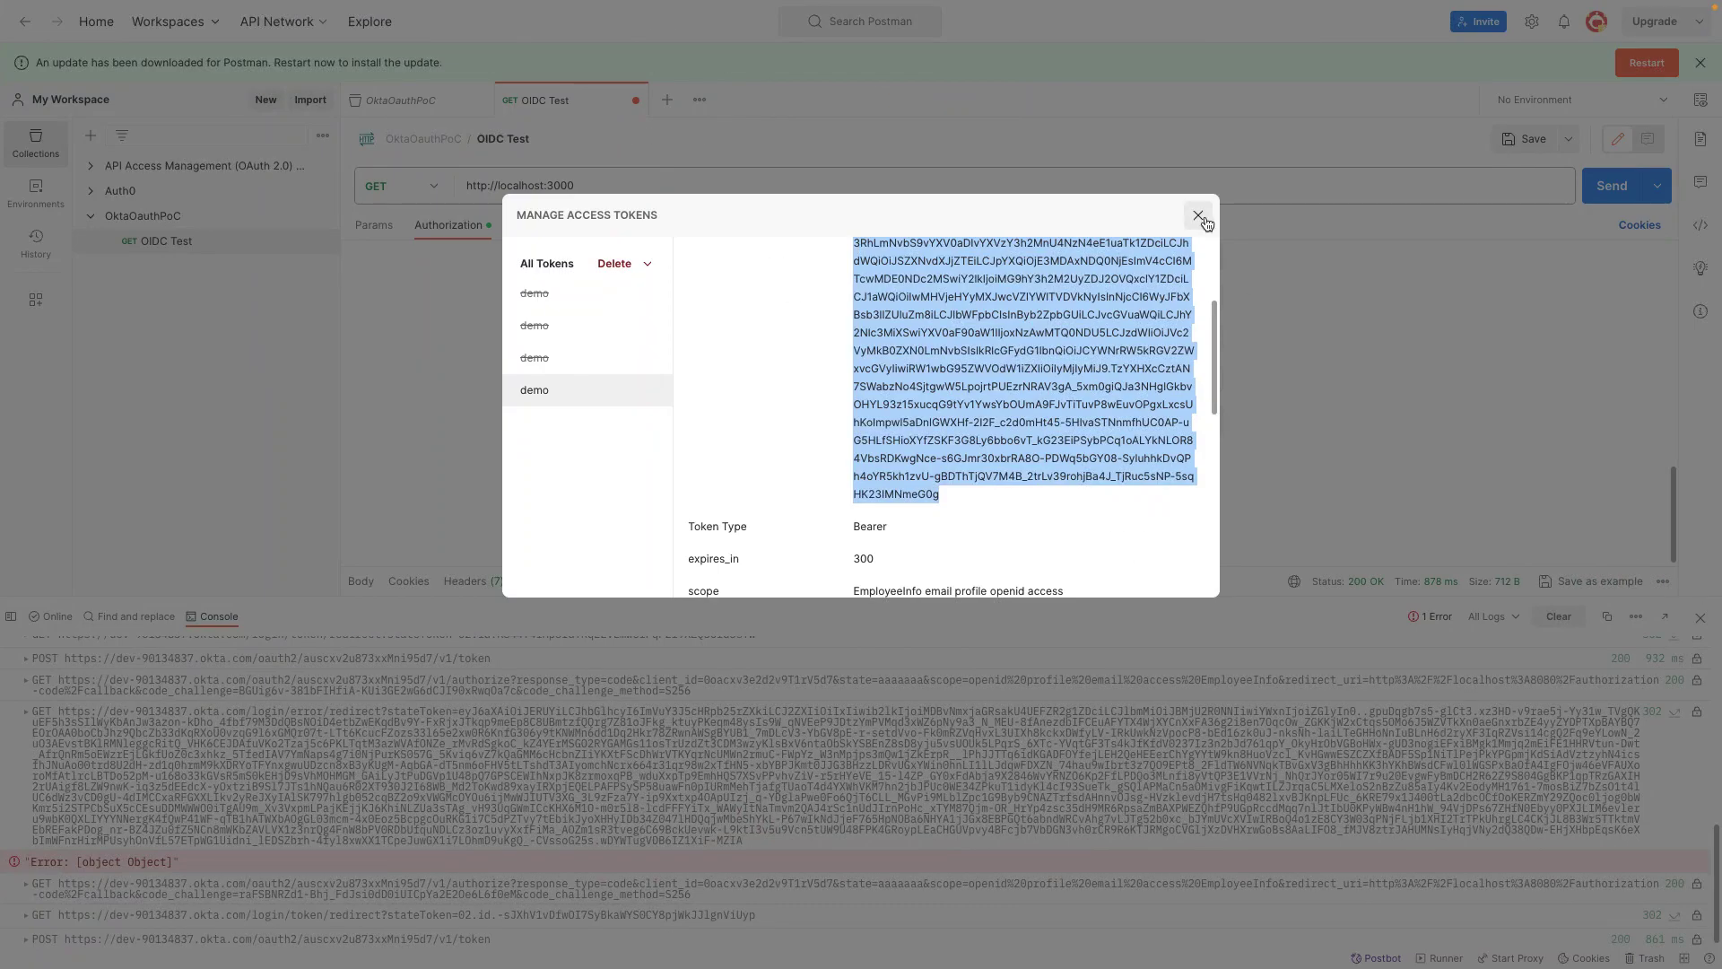
pyautogui.click(1200, 217)
pyautogui.scroll(10, 1009, 379)
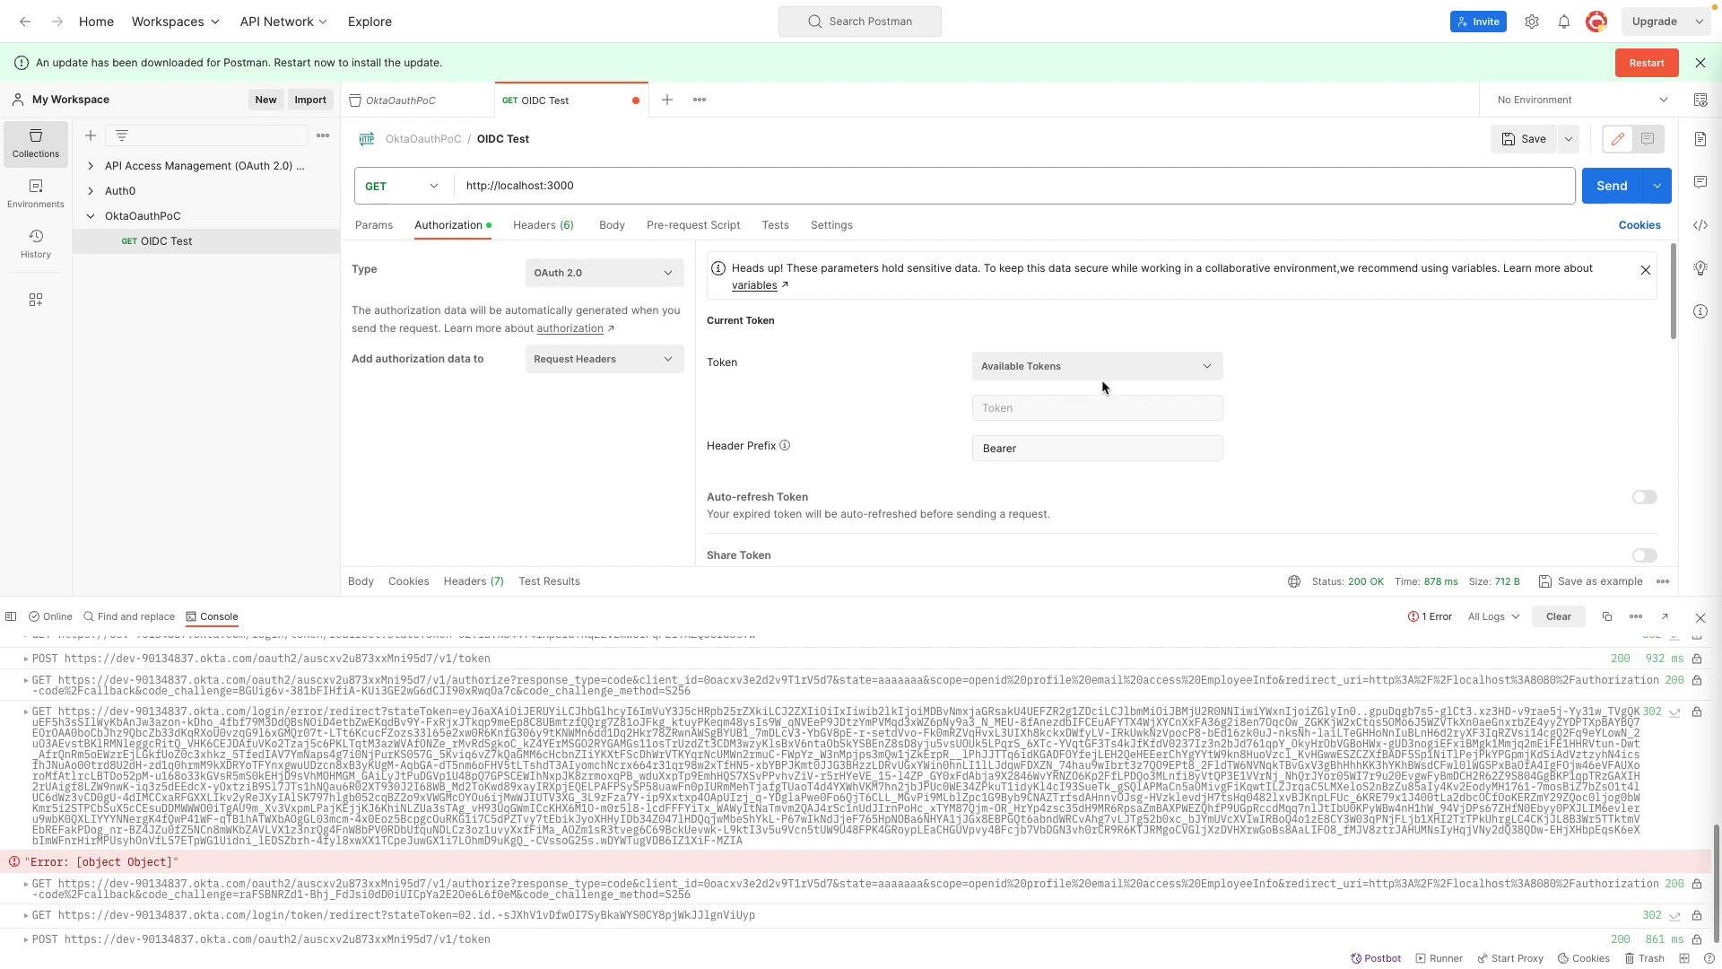
pyautogui.click(1700, 618)
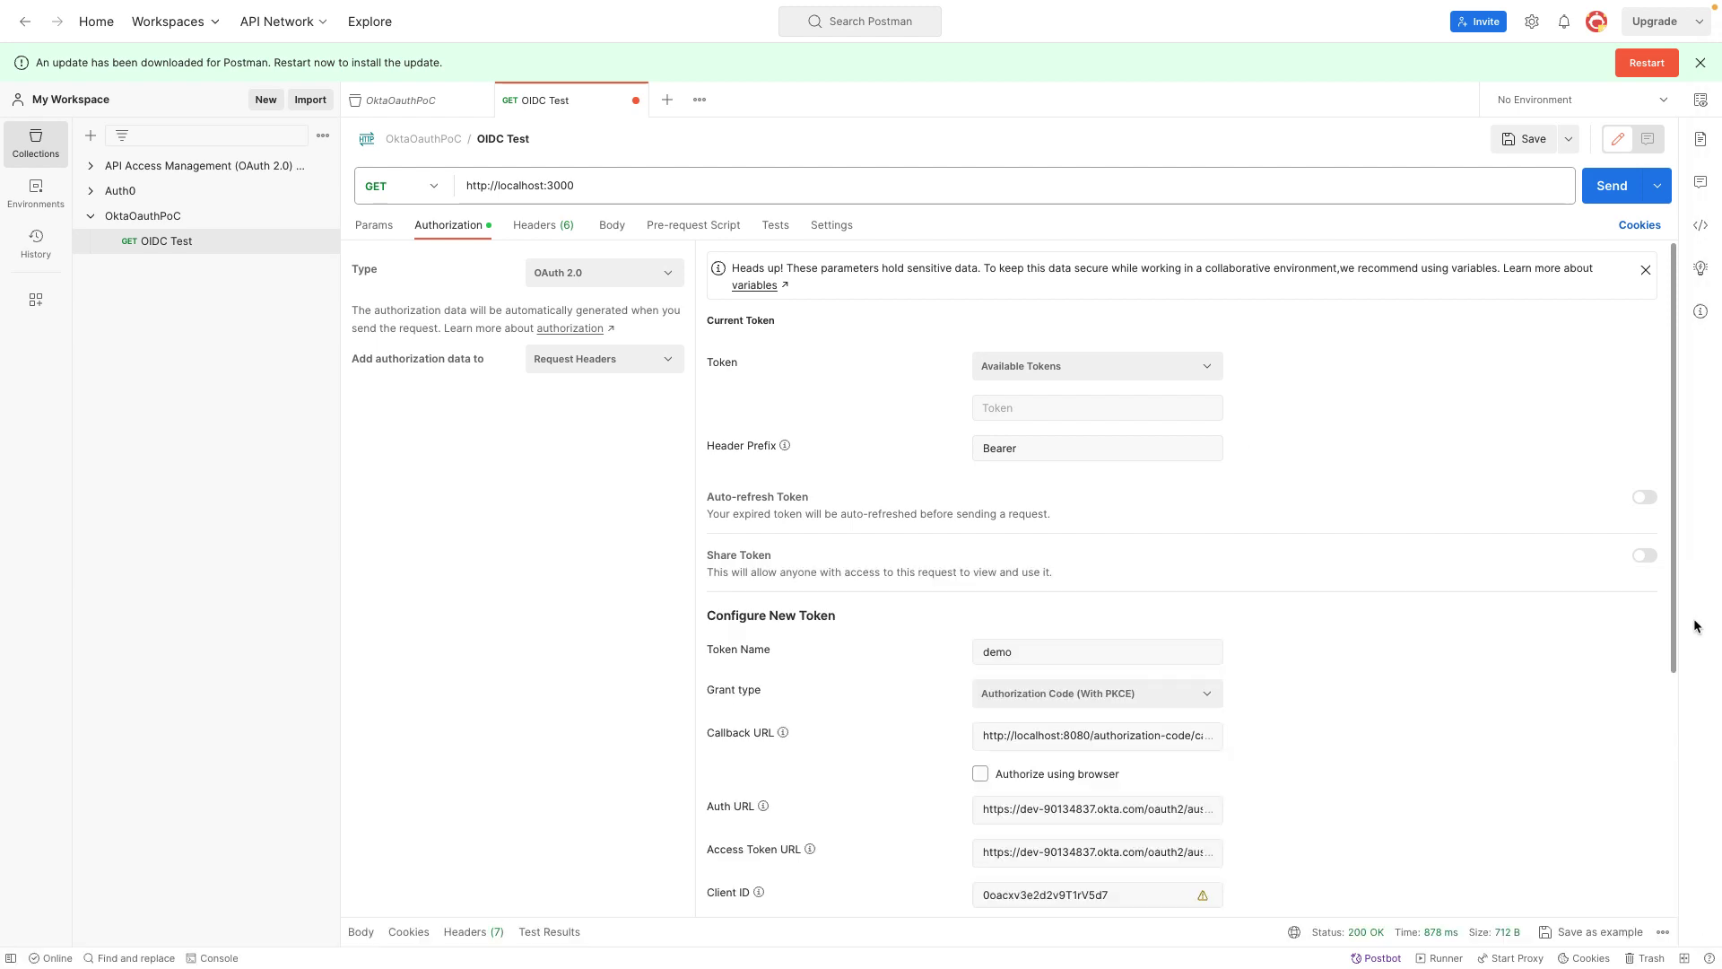
# Review the new token configuration, clear the stored cookies and request a new access token
pyautogui.scroll(-3, 1398, 602)
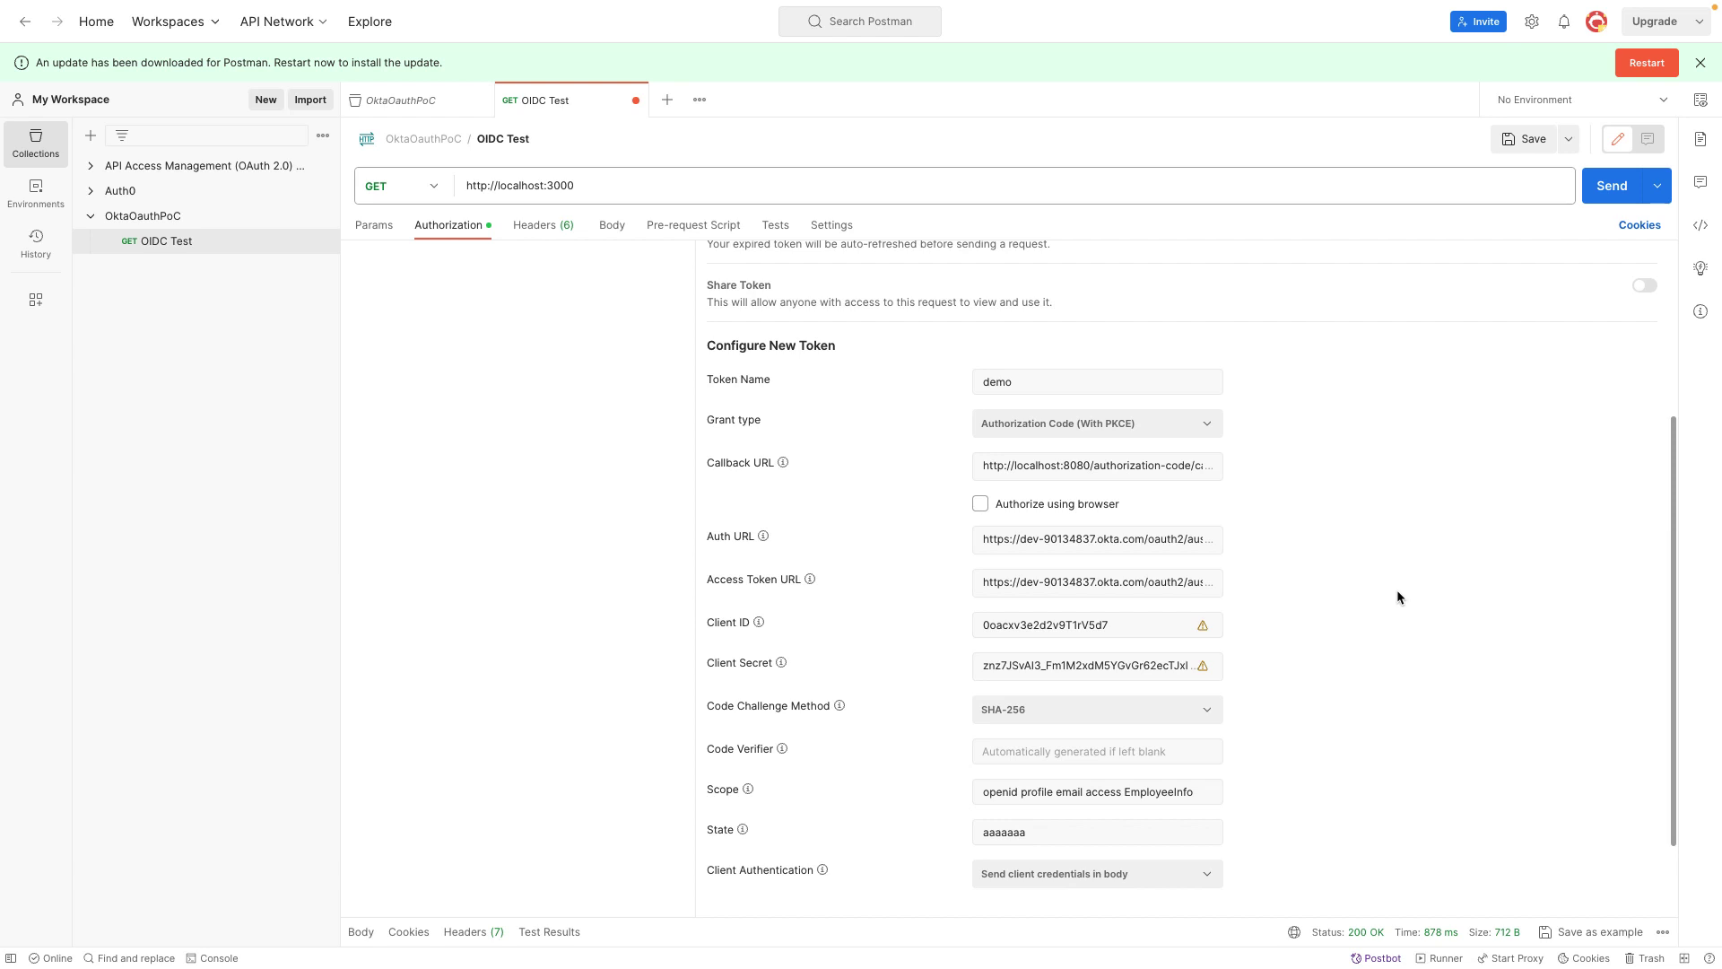
pyautogui.scroll(-2, 1397, 597)
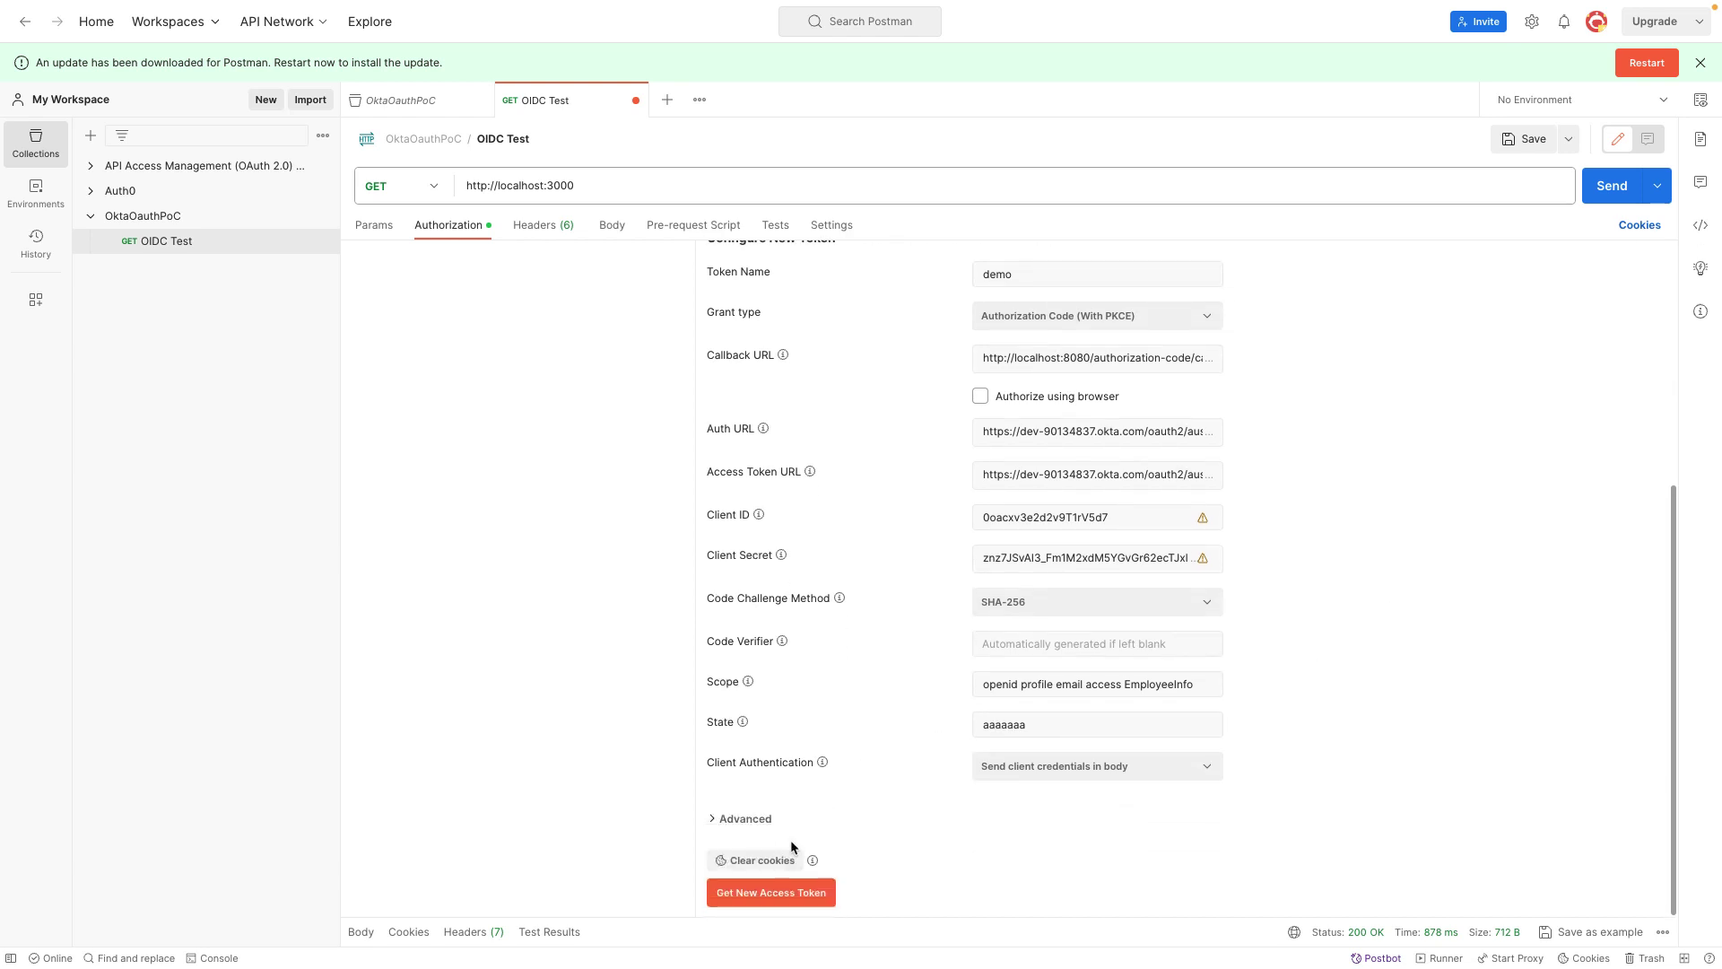
pyautogui.click(761, 860)
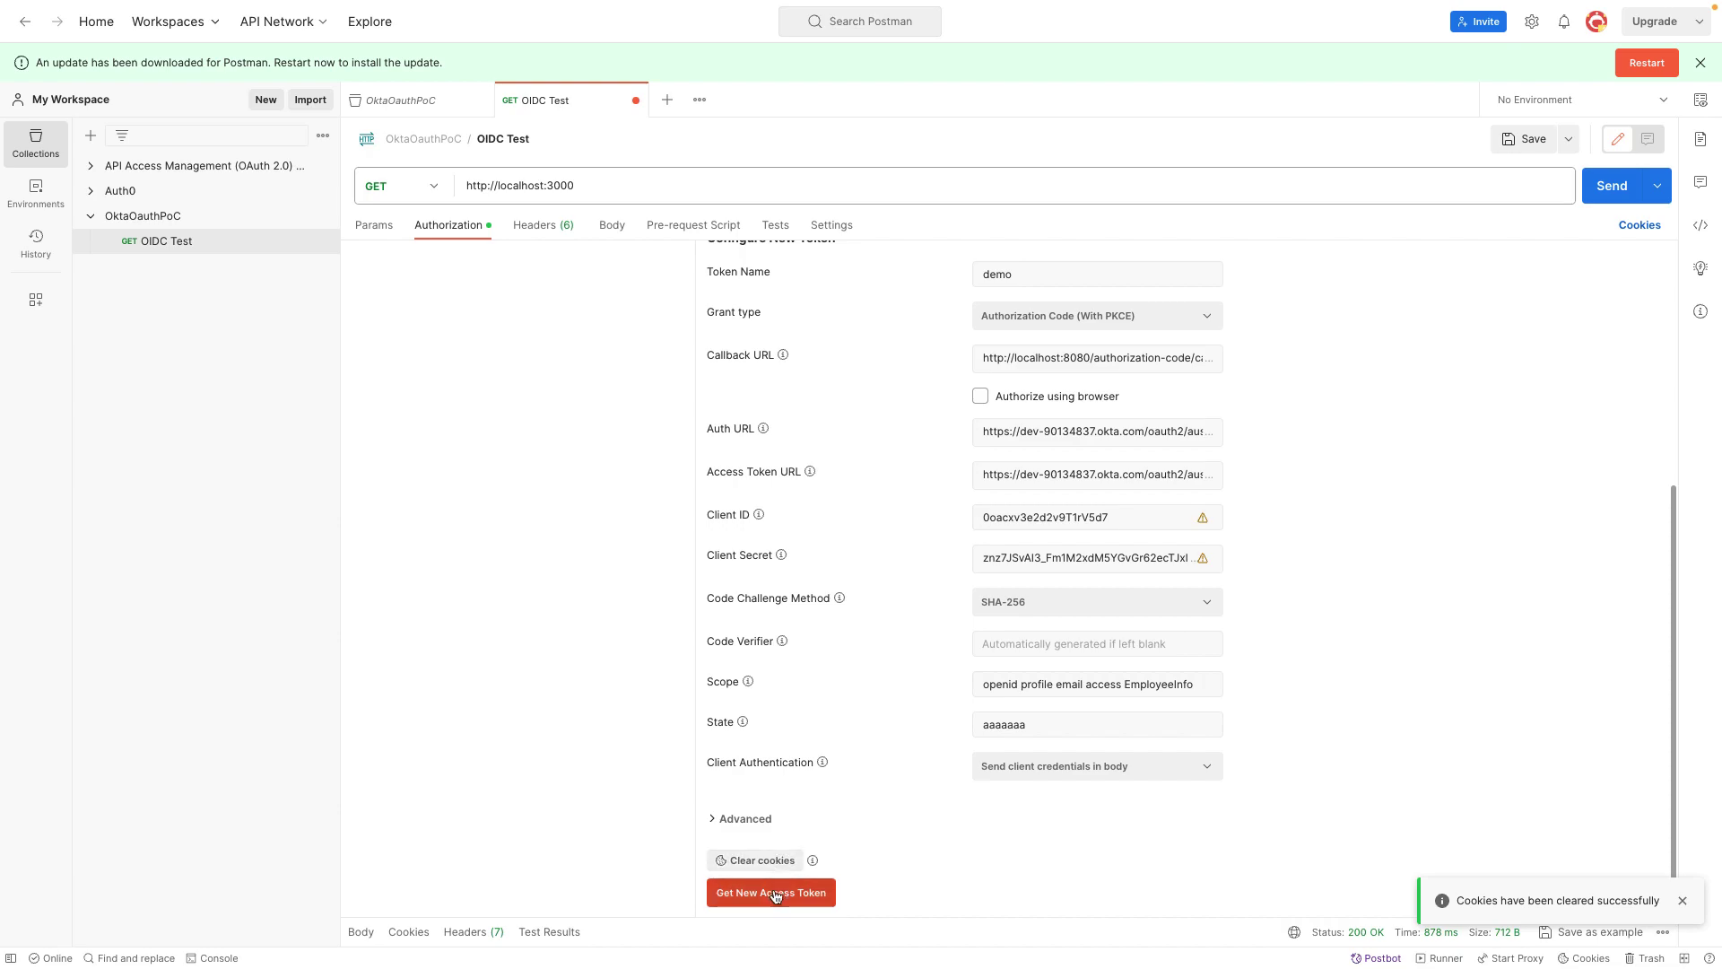
pyautogui.click(774, 892)
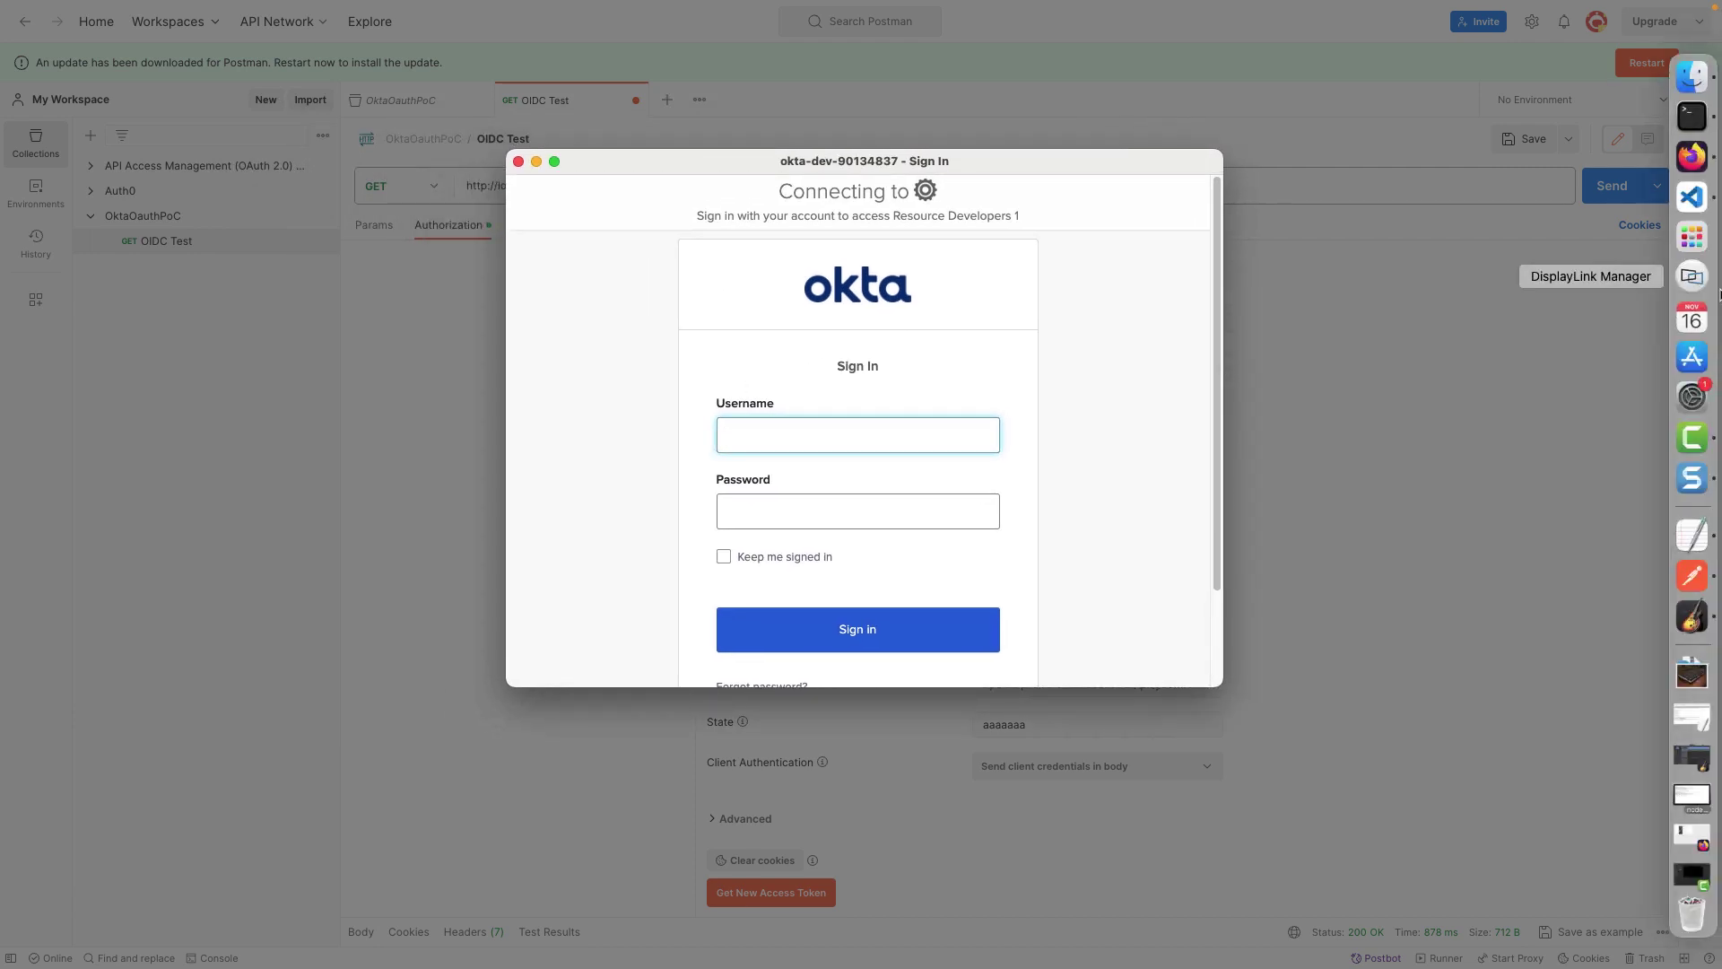
# Sign in to Okta as the first test user by pasting the account's username and password copied from the code editor
pyautogui.click(1693, 202)
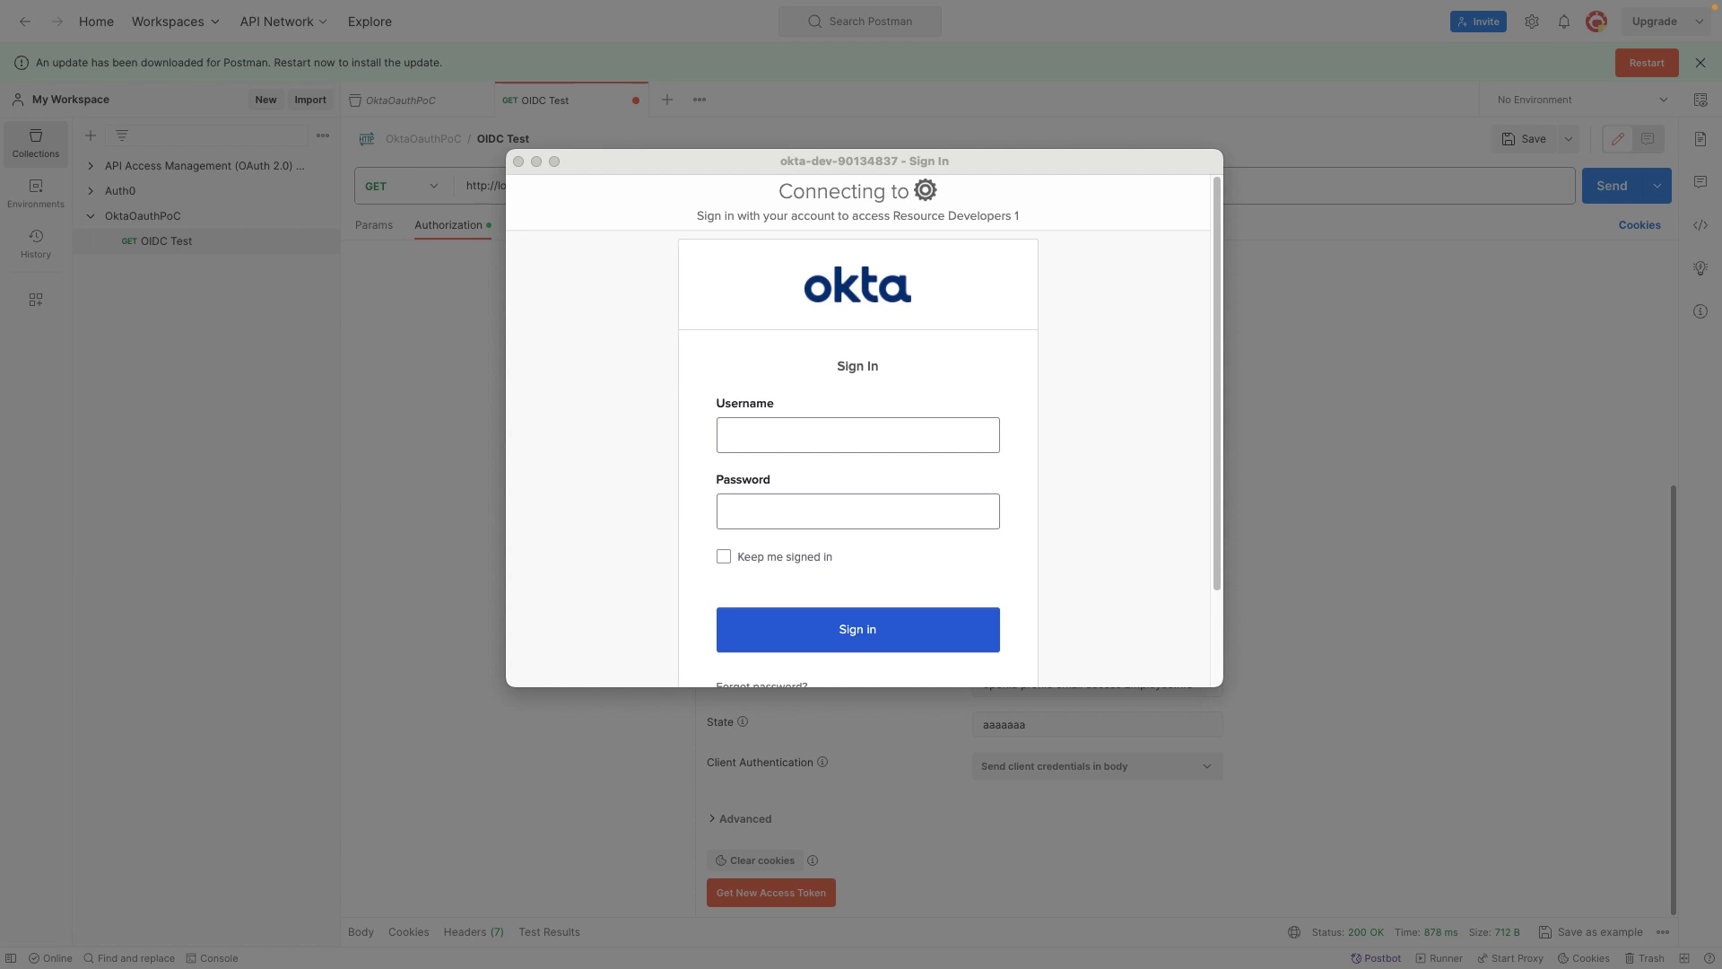
pyautogui.click(757, 429)
pyautogui.press('super+v')
pyautogui.press('super+Tab')
pyautogui.click(757, 520)
pyautogui.press('super+v')
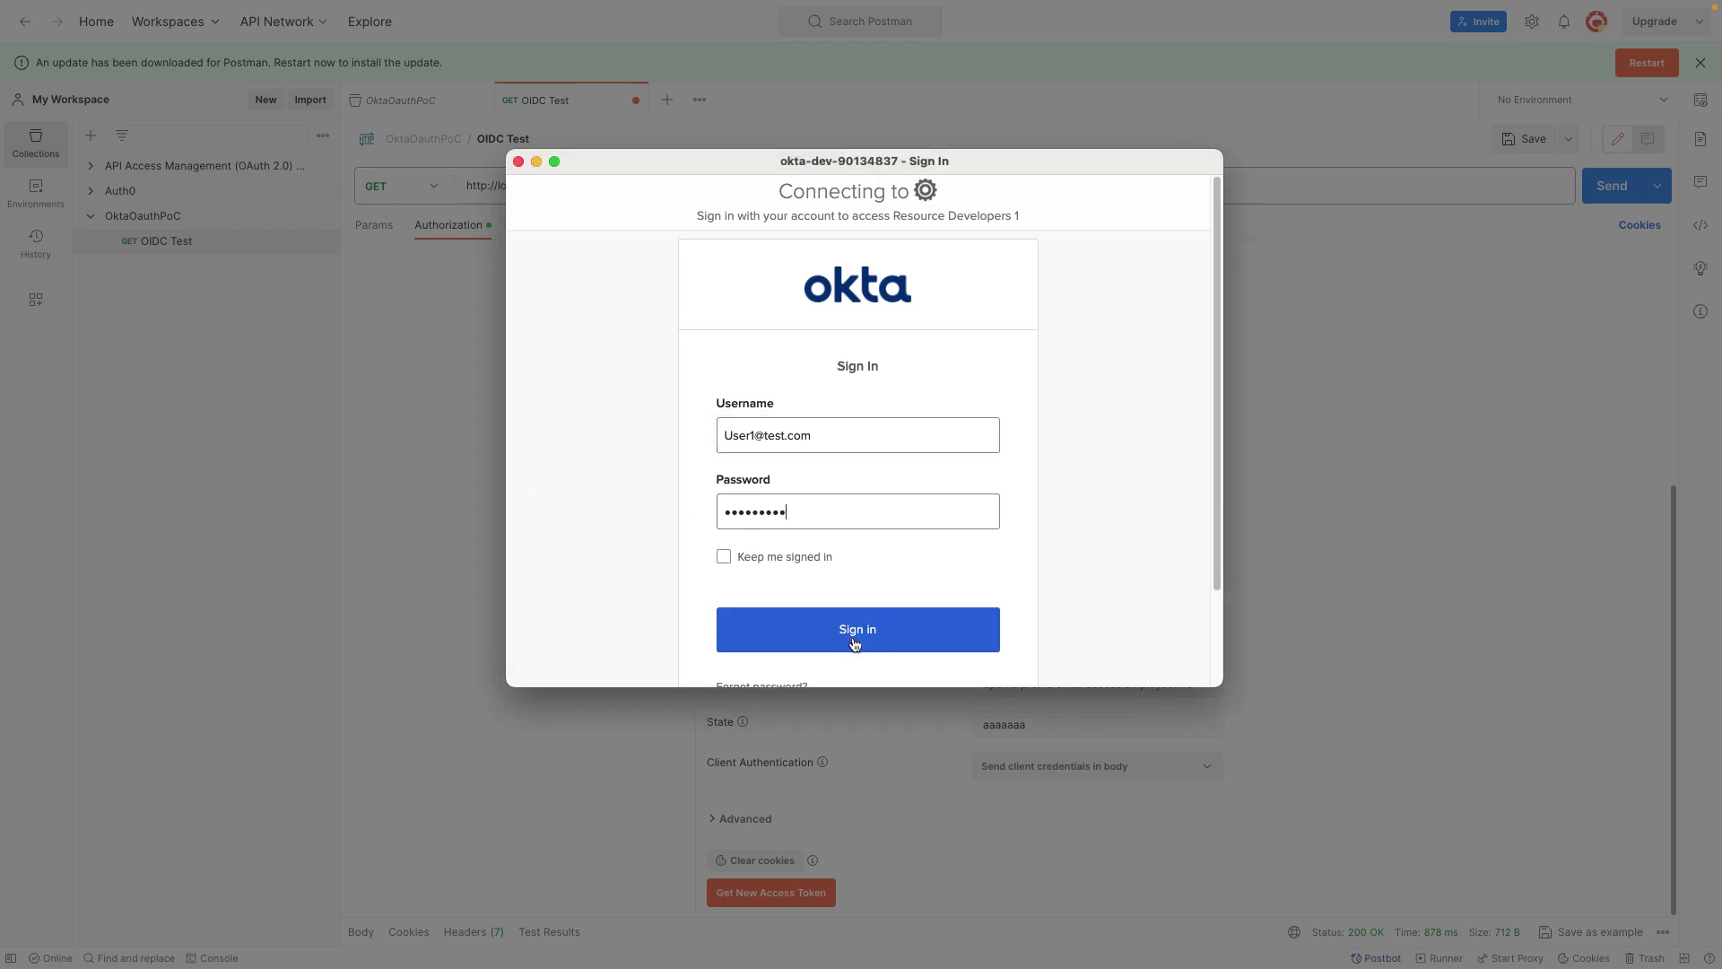
pyautogui.click(852, 635)
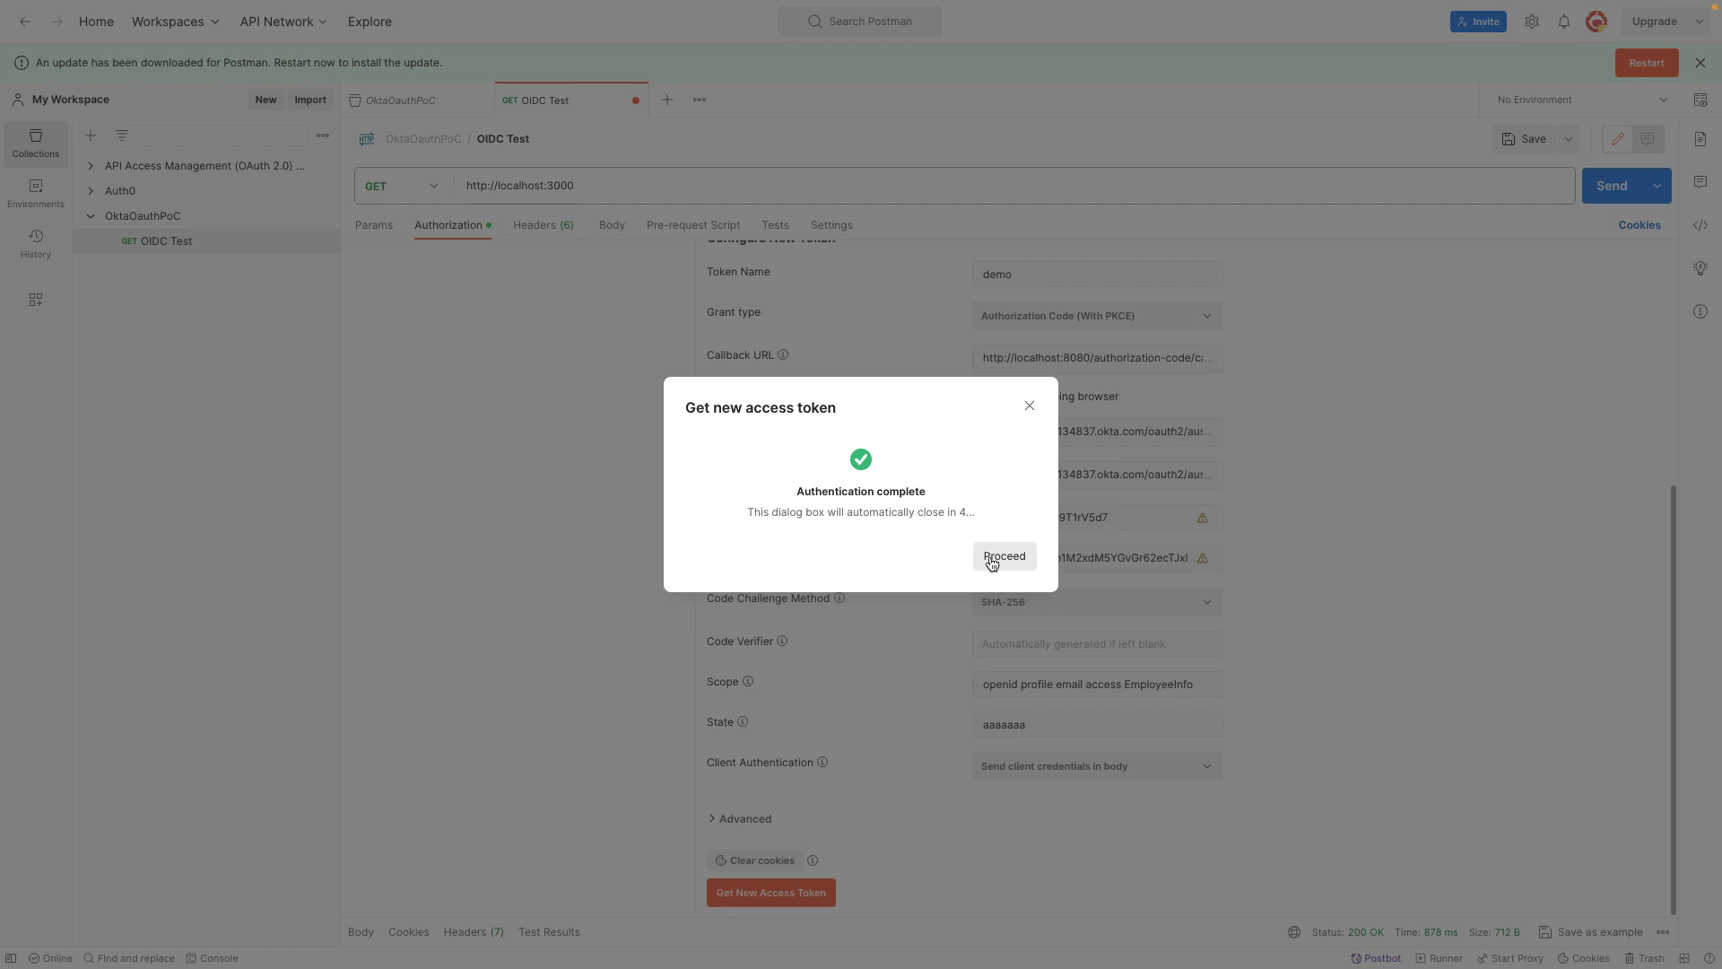
# Copy the full access token from the newest demo token's details, close the token manager and highlight EmployeeInfo in the Scope
pyautogui.click(991, 562)
pyautogui.scroll(-3, 923, 417)
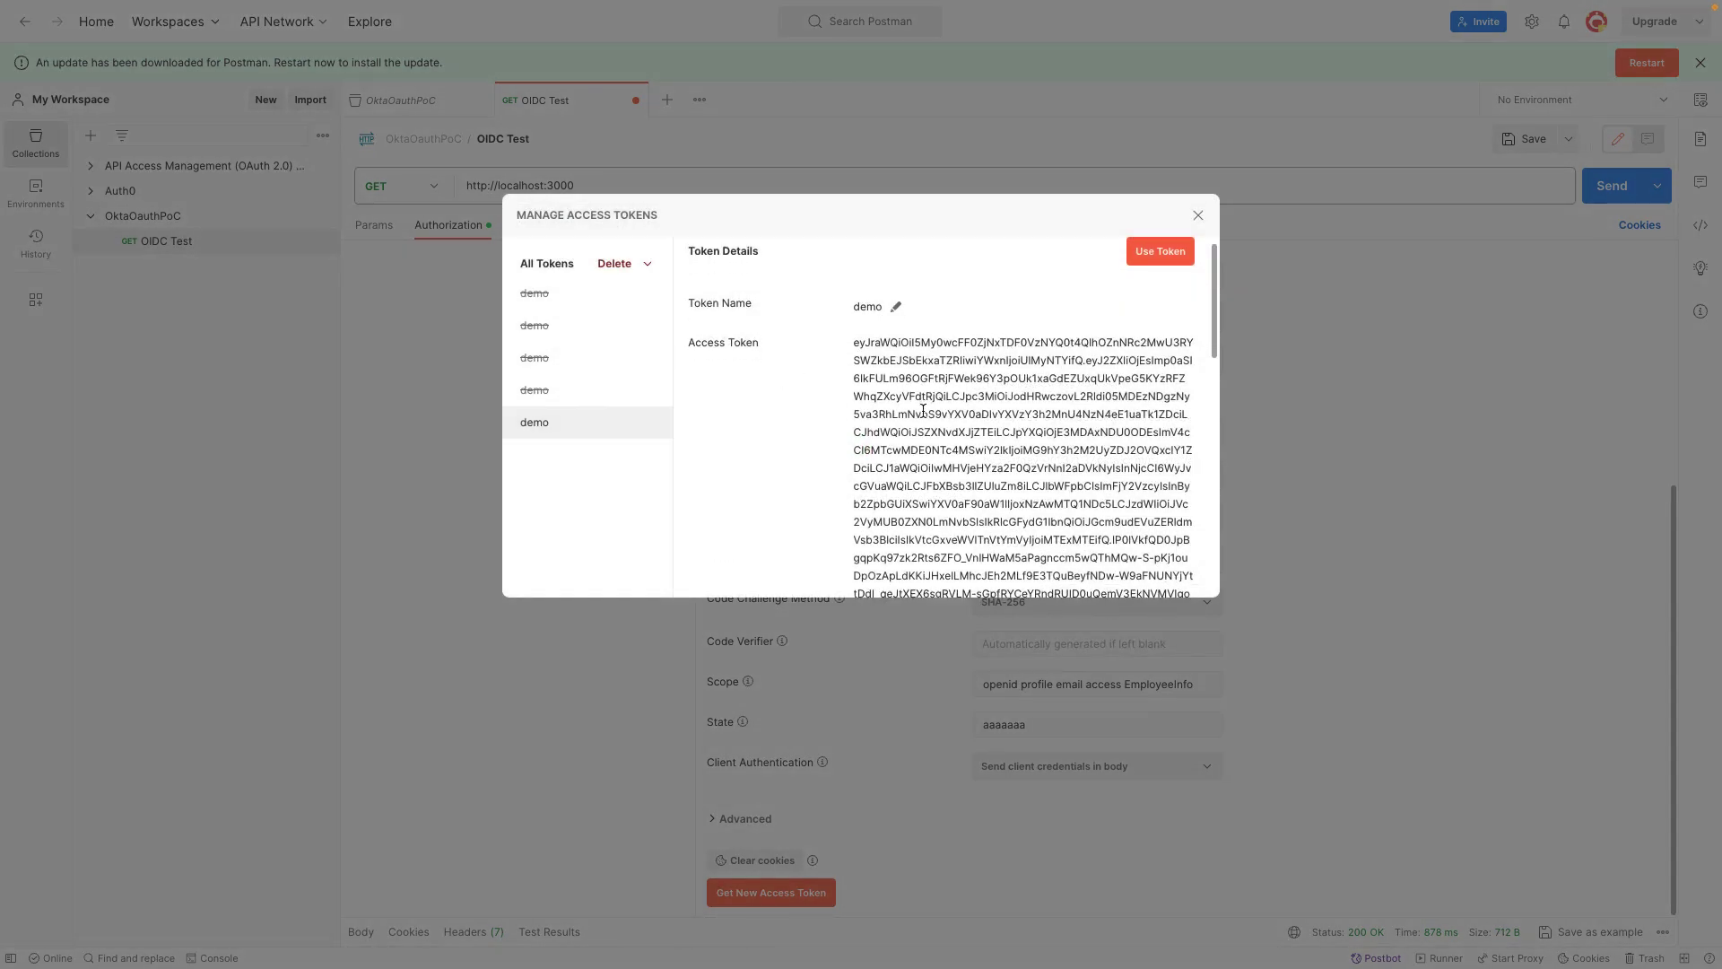
pyautogui.scroll(5, 923, 417)
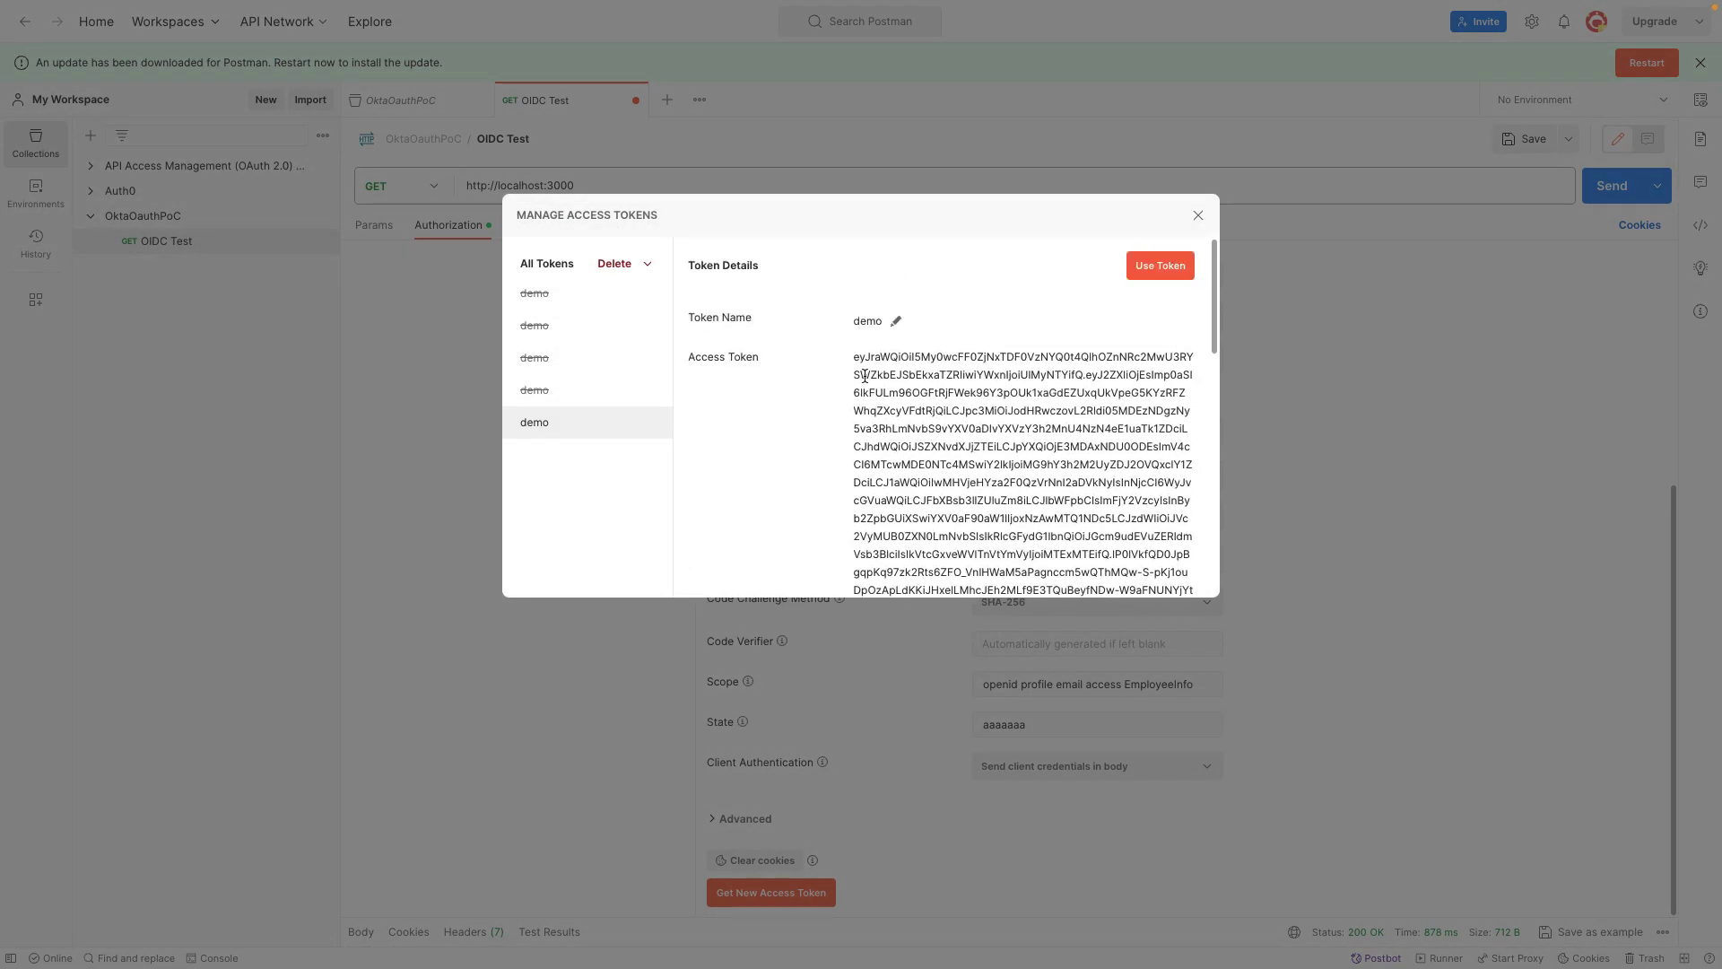
pyautogui.moveTo(852, 357); pyautogui.dragTo(934, 400)
pyautogui.rightClick(934, 400)
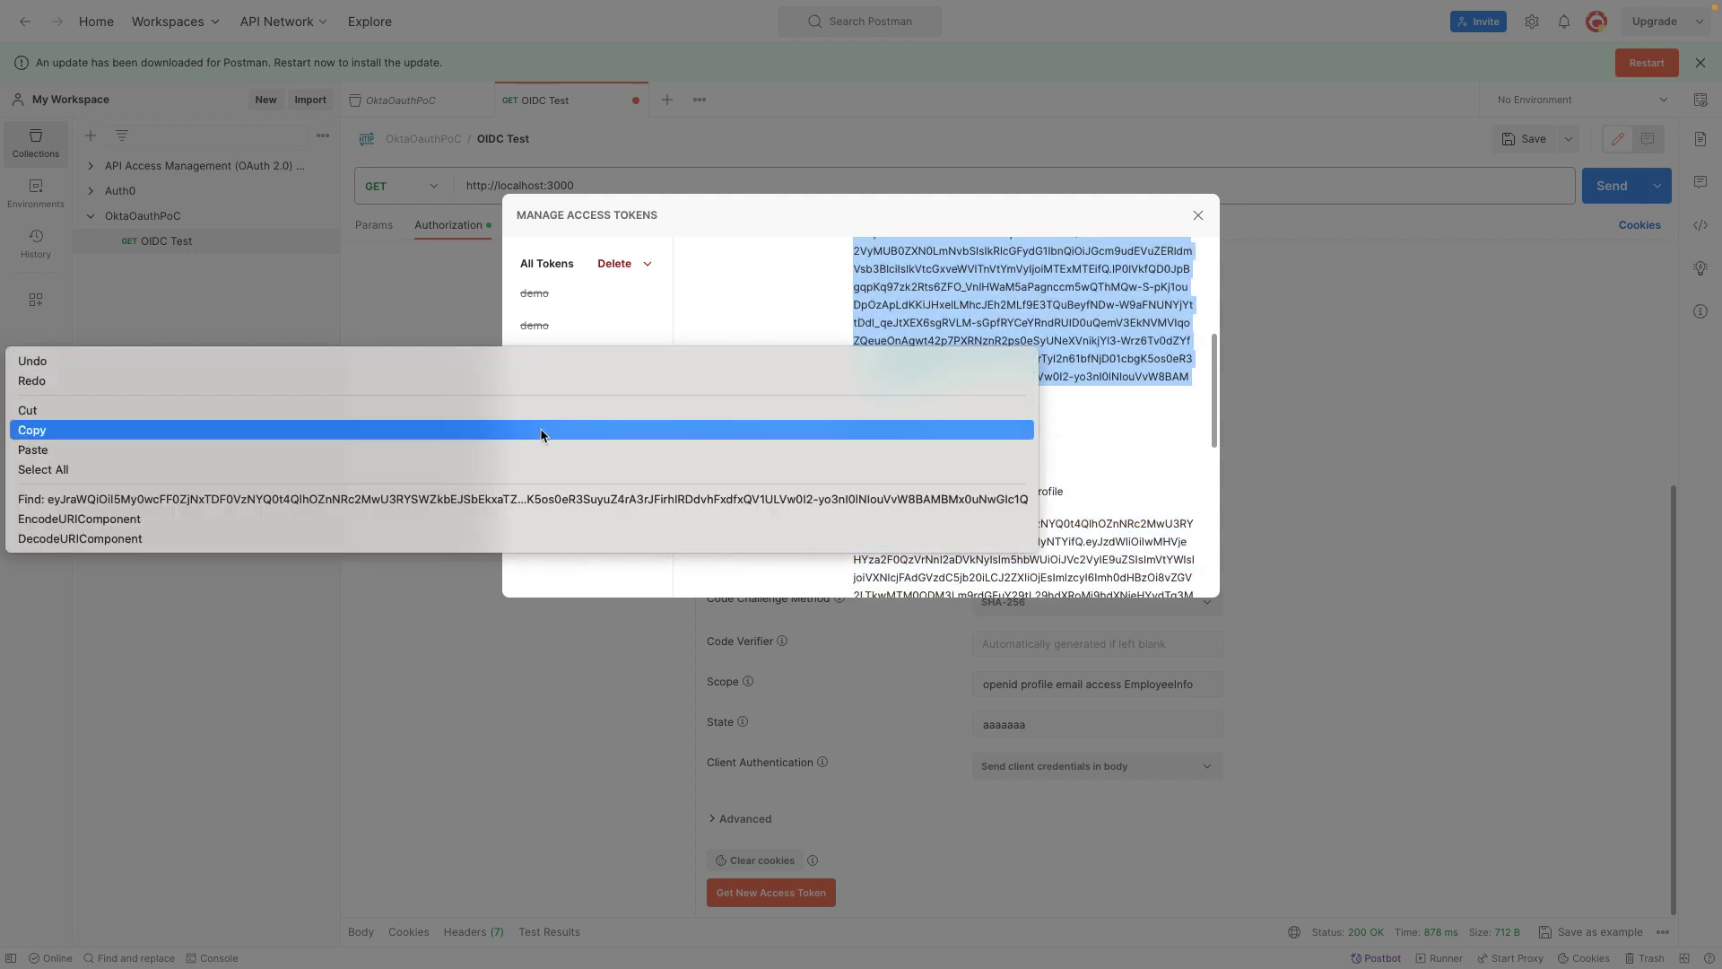
pyautogui.click(542, 431)
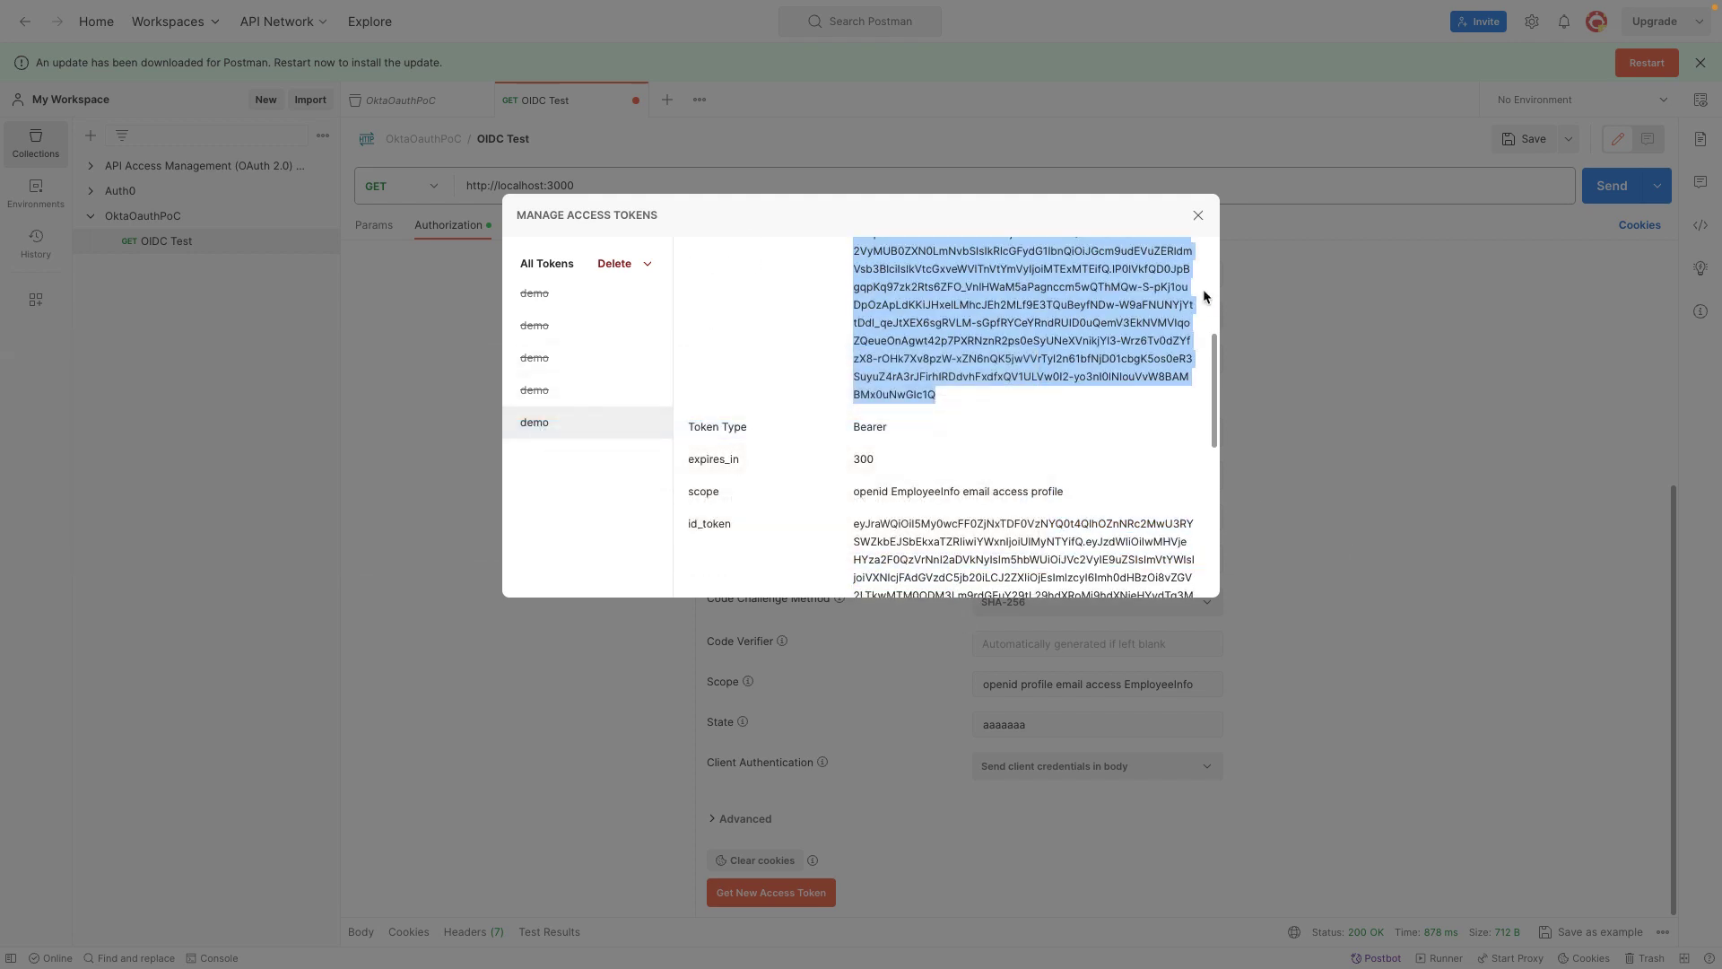
pyautogui.click(1198, 220)
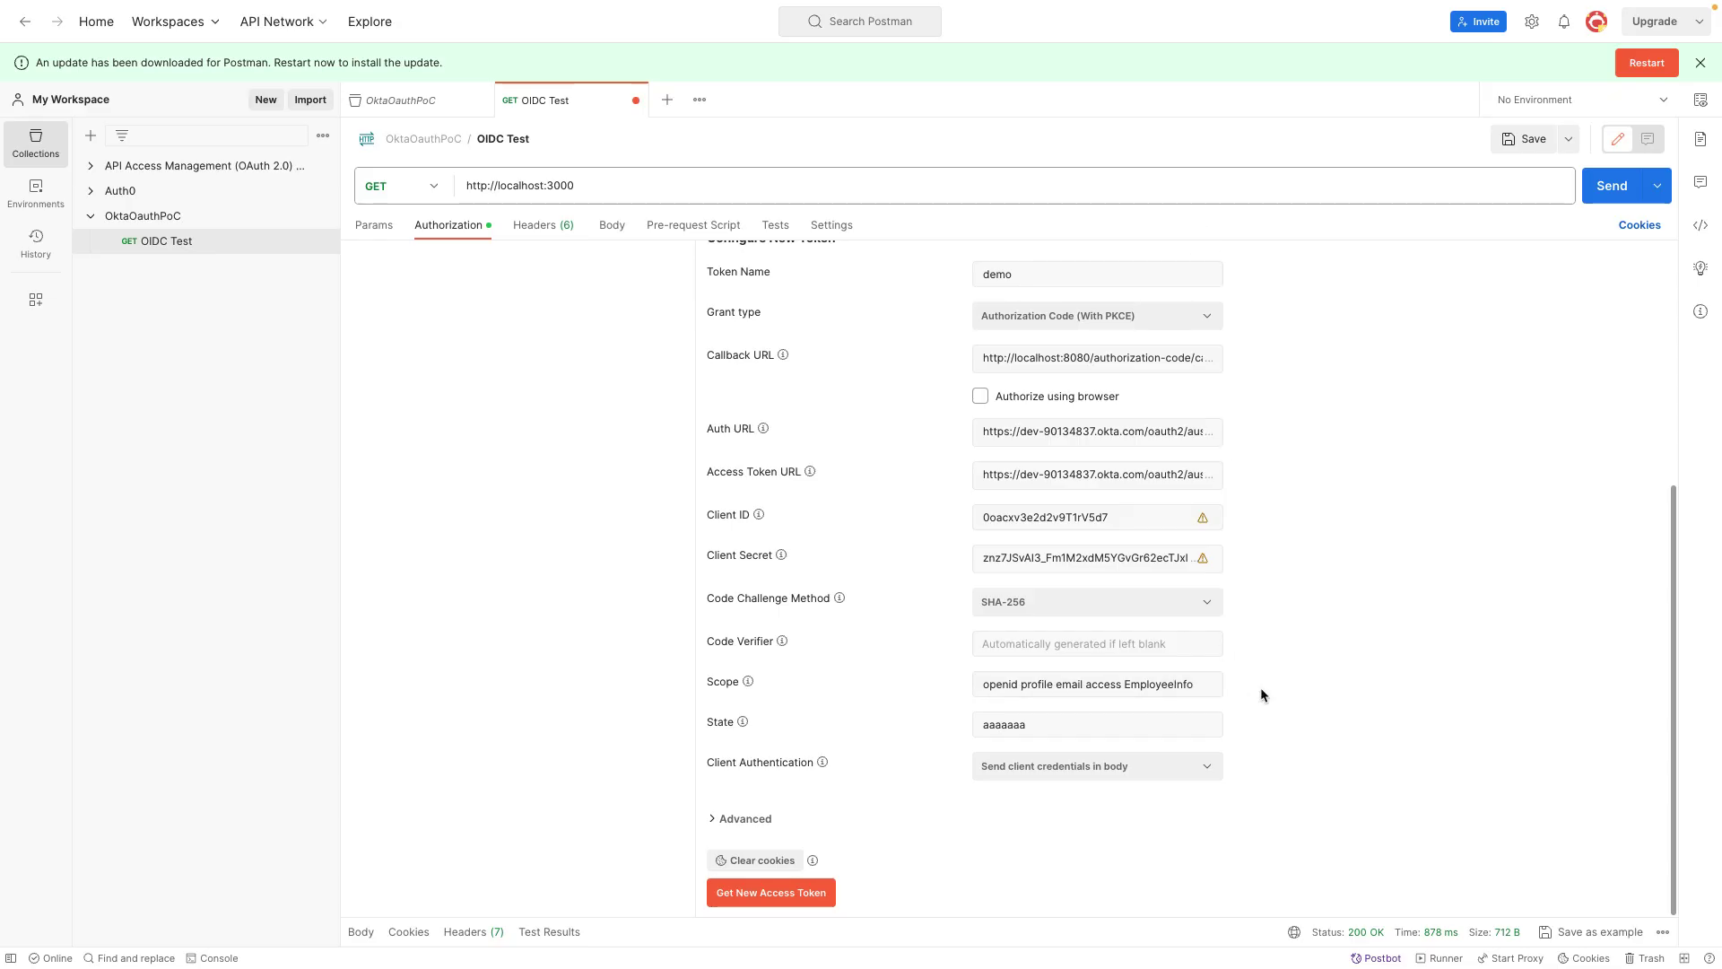
pyautogui.moveTo(1124, 685); pyautogui.dragTo(1196, 683)
# Switch to jwt.io in Firefox, paste the copied access token into the debugger and examine its sub, Department and EmployeeNumber claims
pyautogui.moveTo(1704, 162)
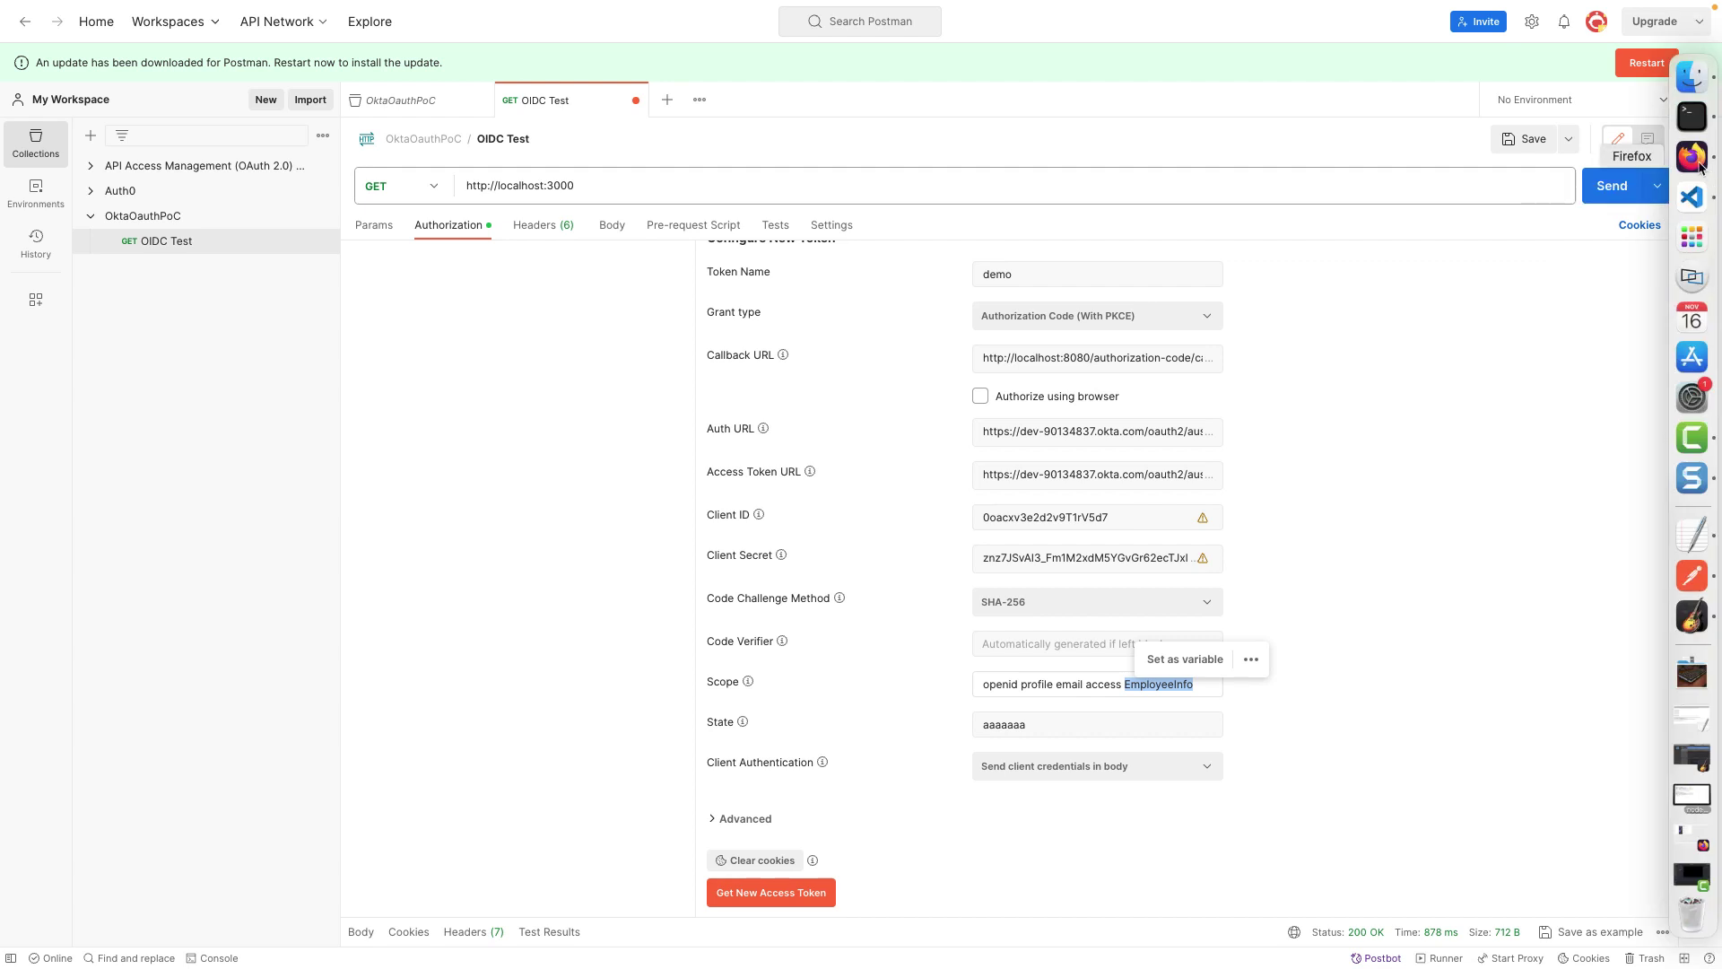
pyautogui.click(1692, 158)
pyautogui.click(547, 21)
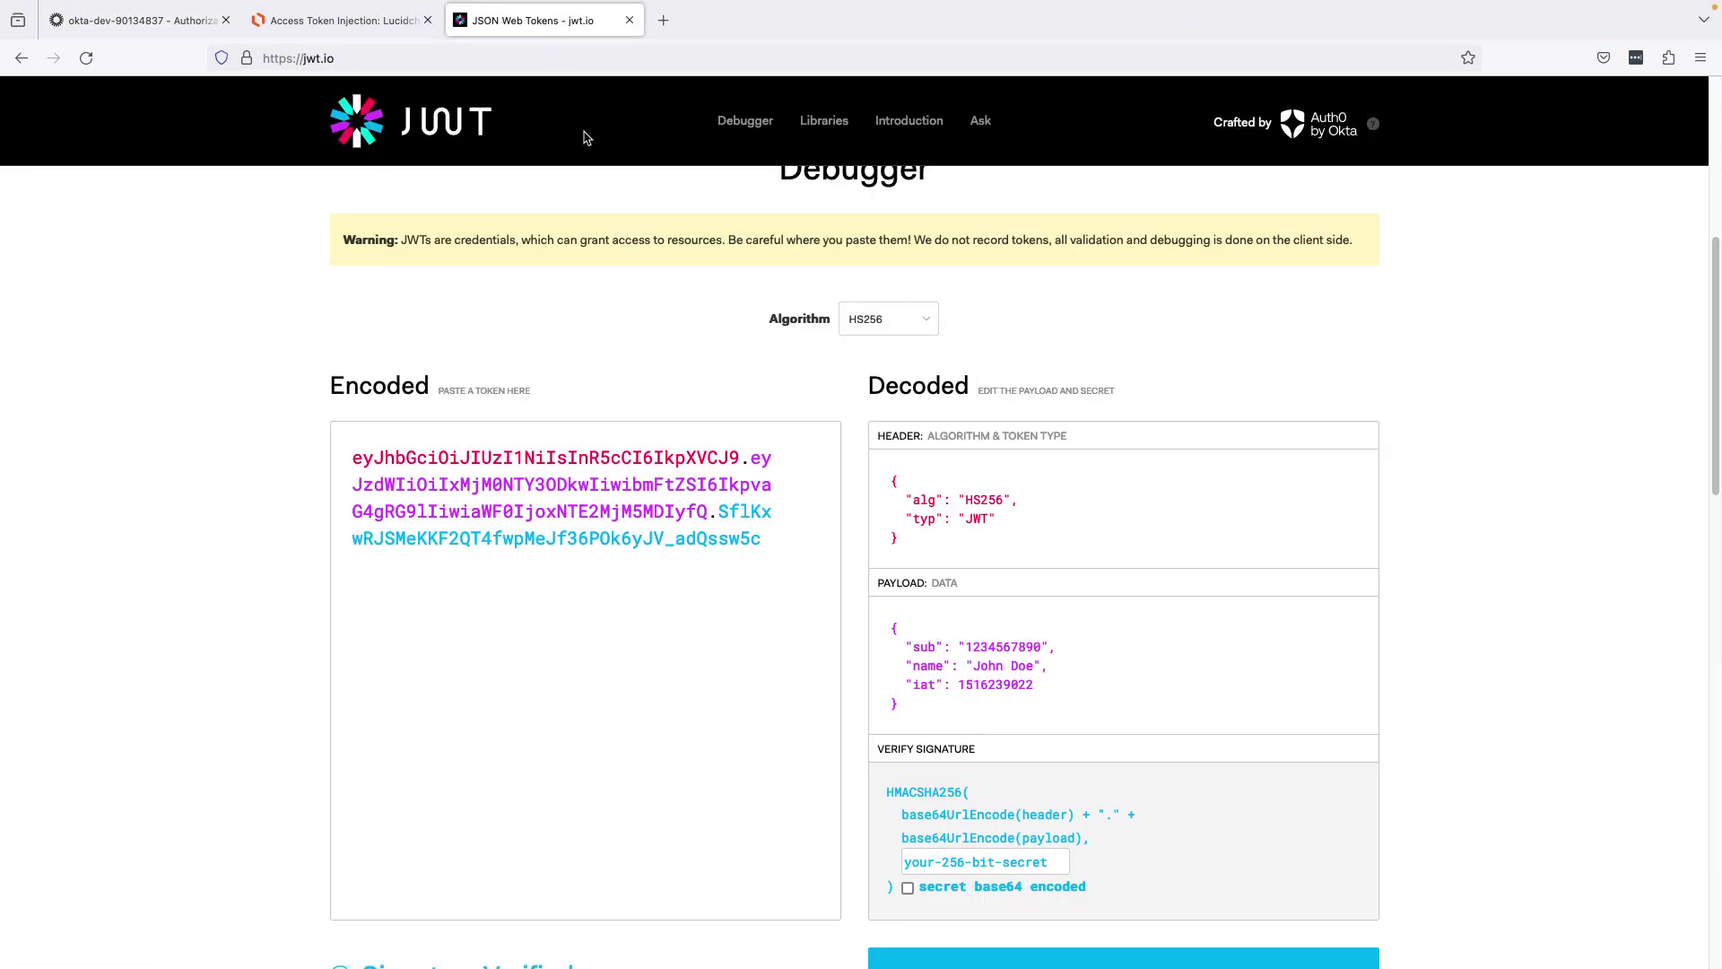
pyautogui.tripleClick(714, 480)
pyautogui.press('super+v')
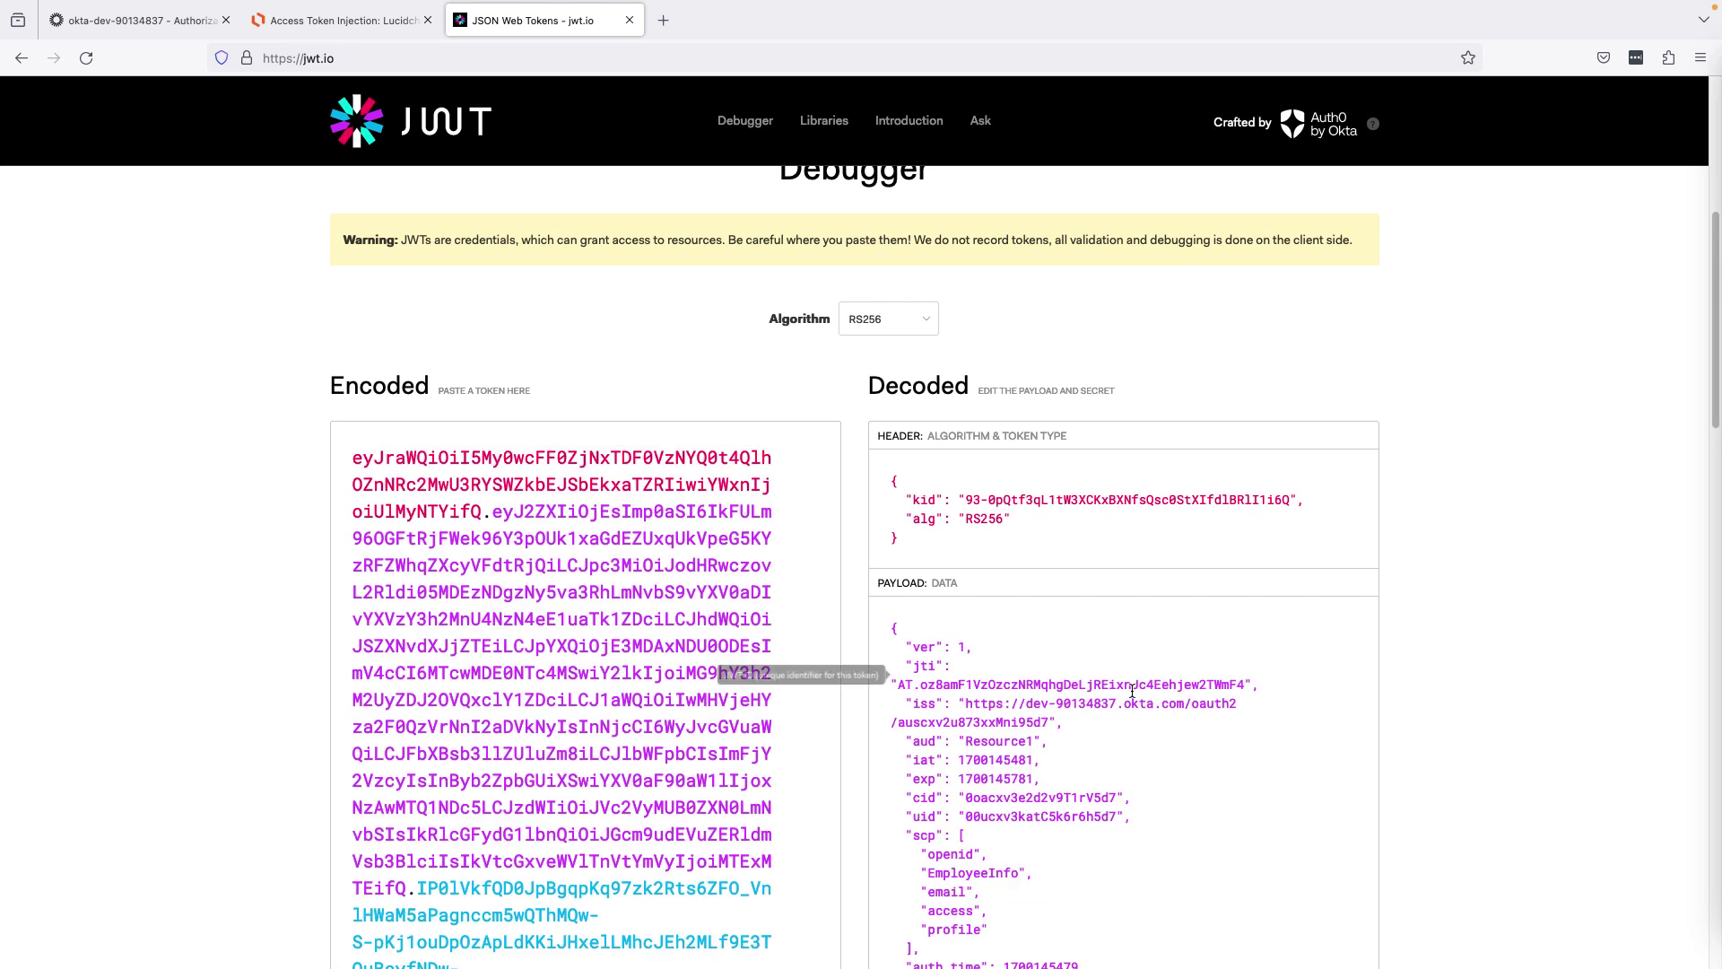
pyautogui.scroll(-3, 1131, 693)
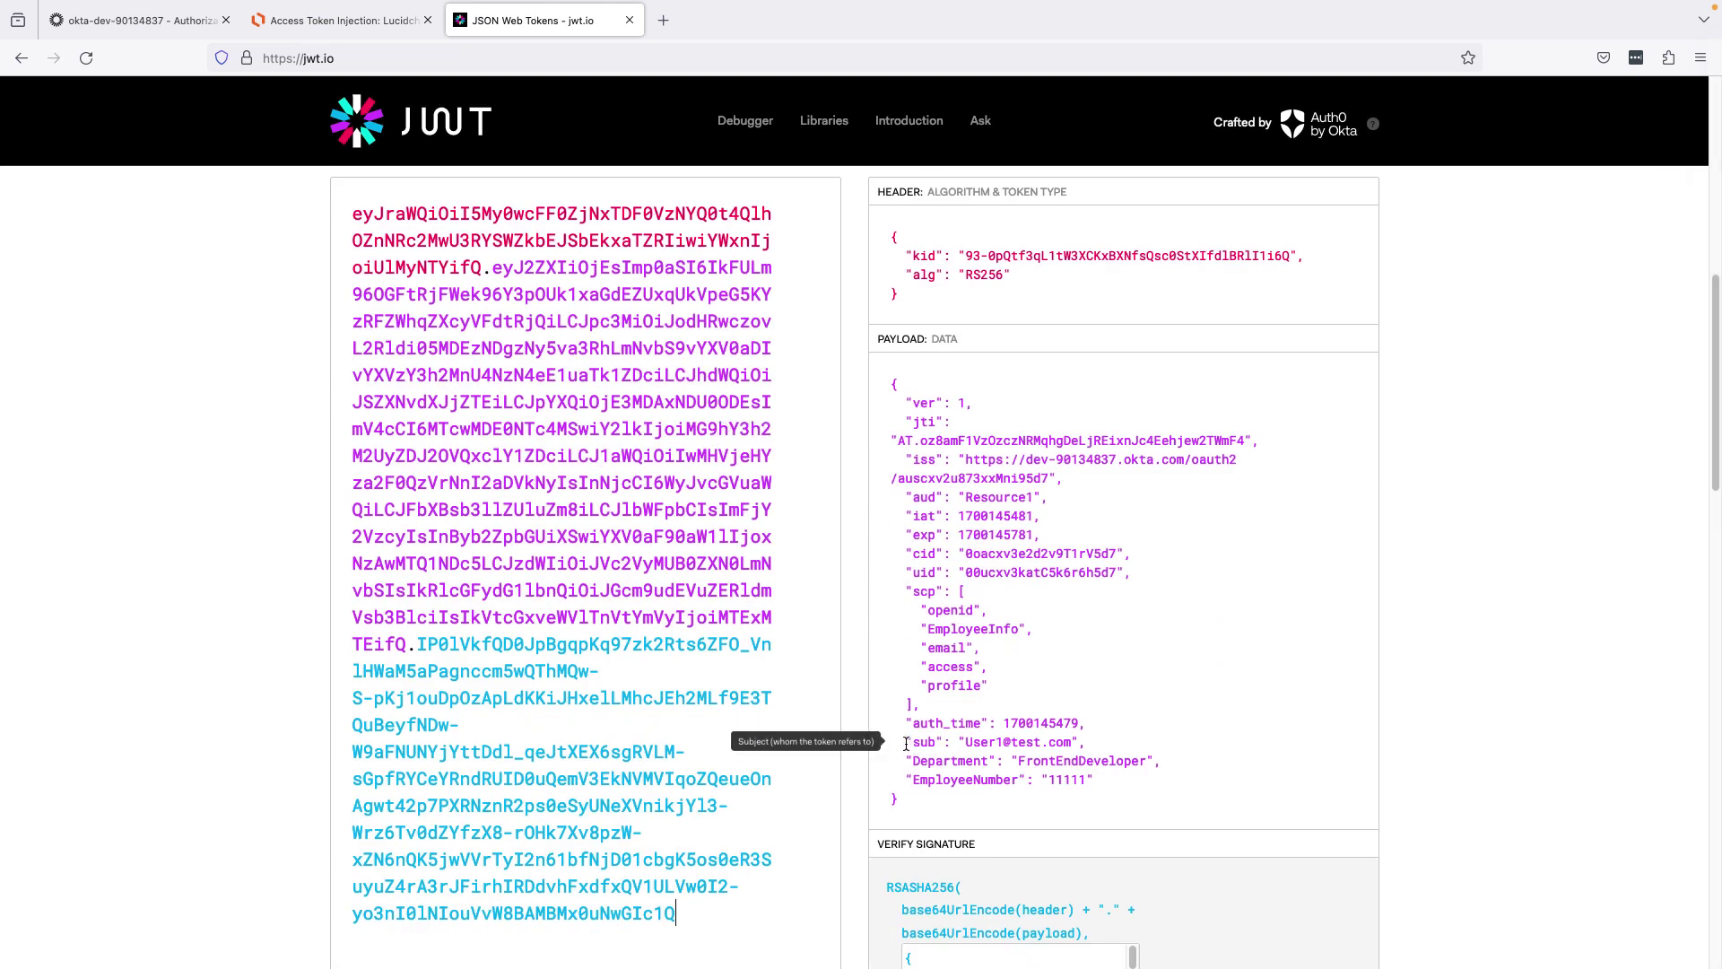
pyautogui.moveTo(906, 744); pyautogui.dragTo(1155, 777)
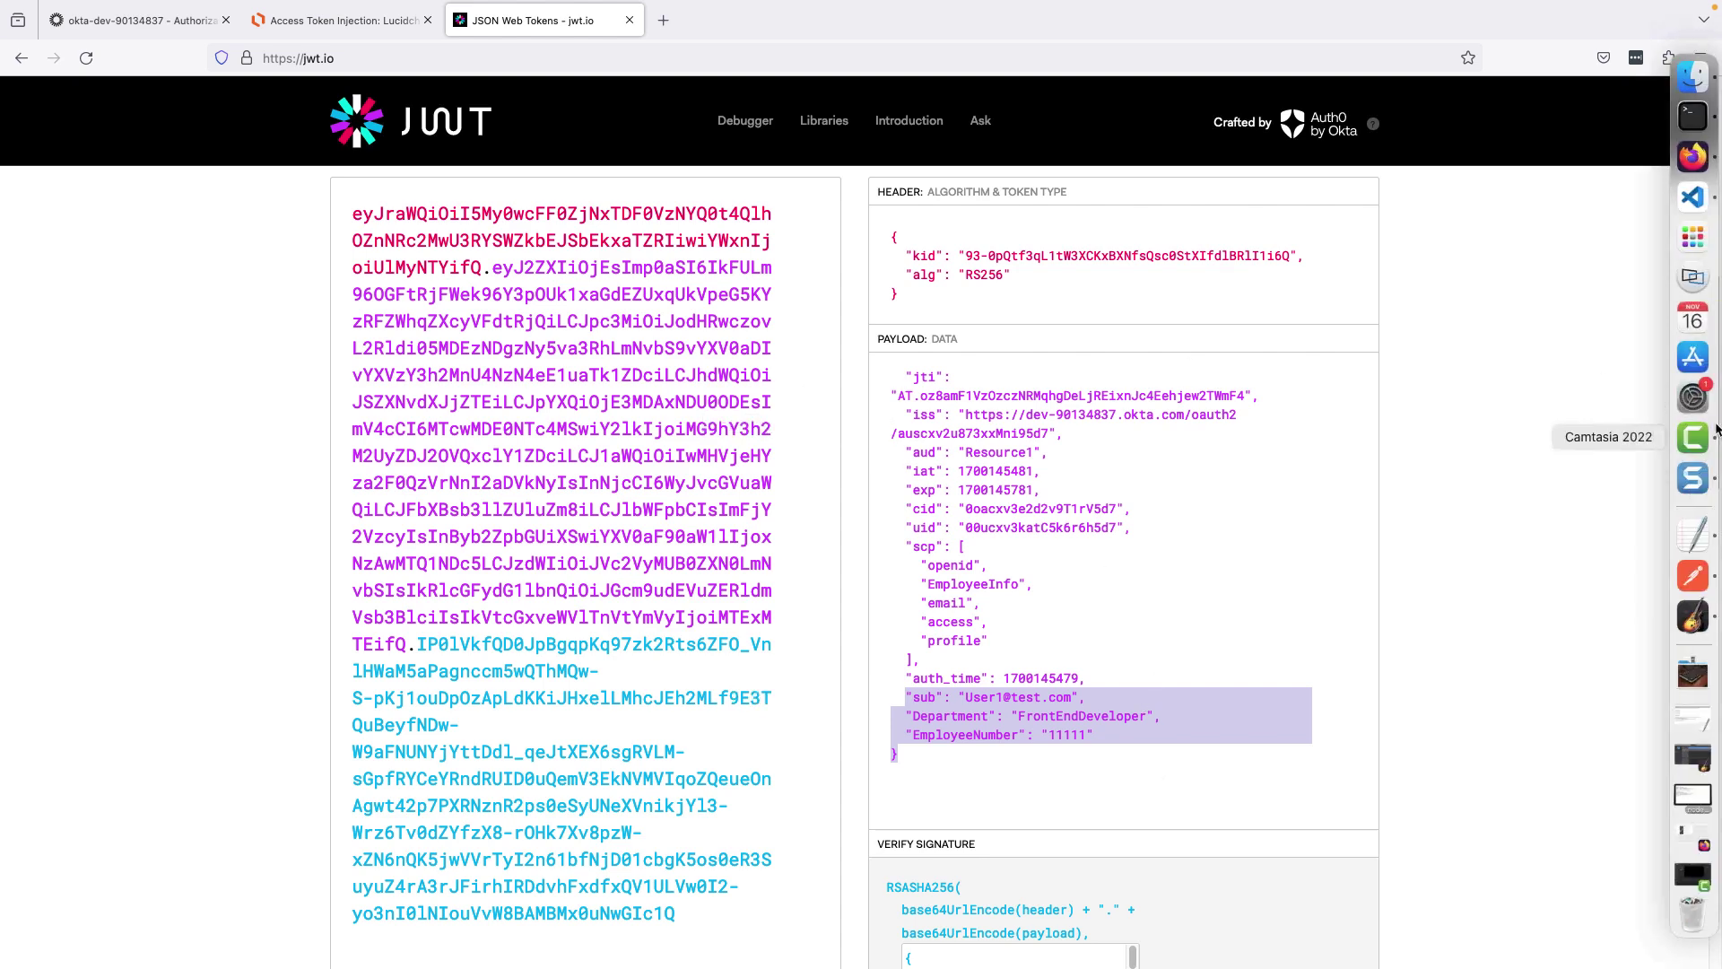
# Switch to Postman, remove EmployeeInfo from the Scope so it reads openid profile email access, and request a new access token
pyautogui.moveTo(1708, 271)
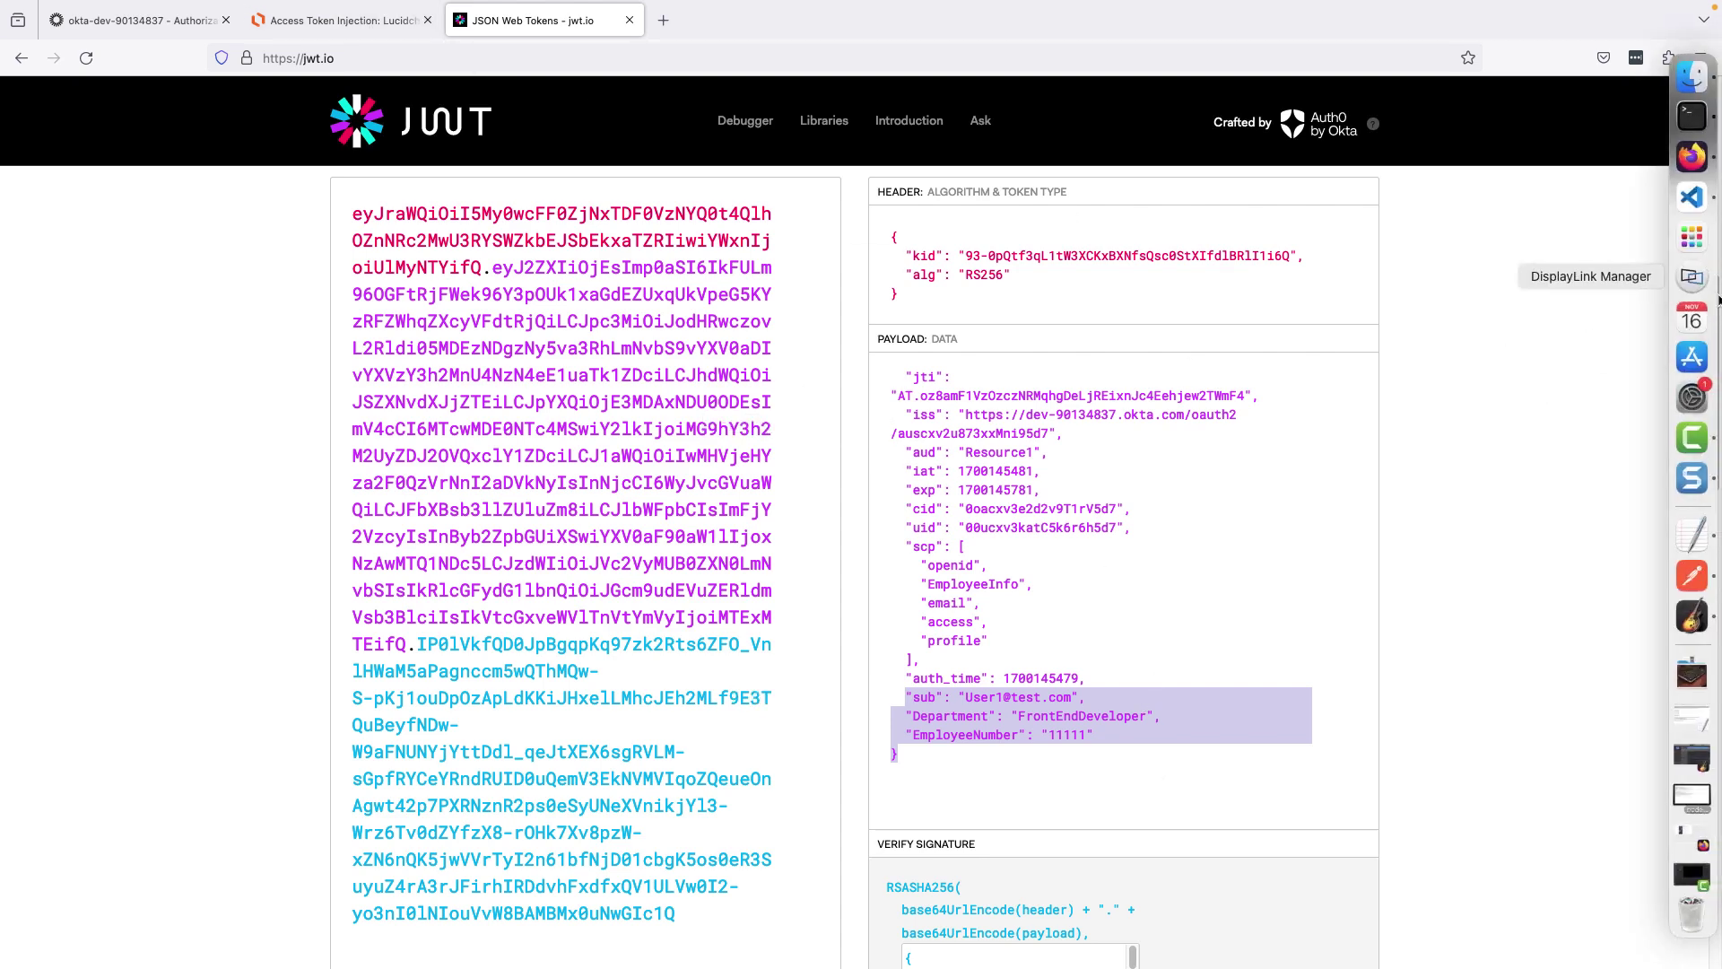
pyautogui.click(1692, 575)
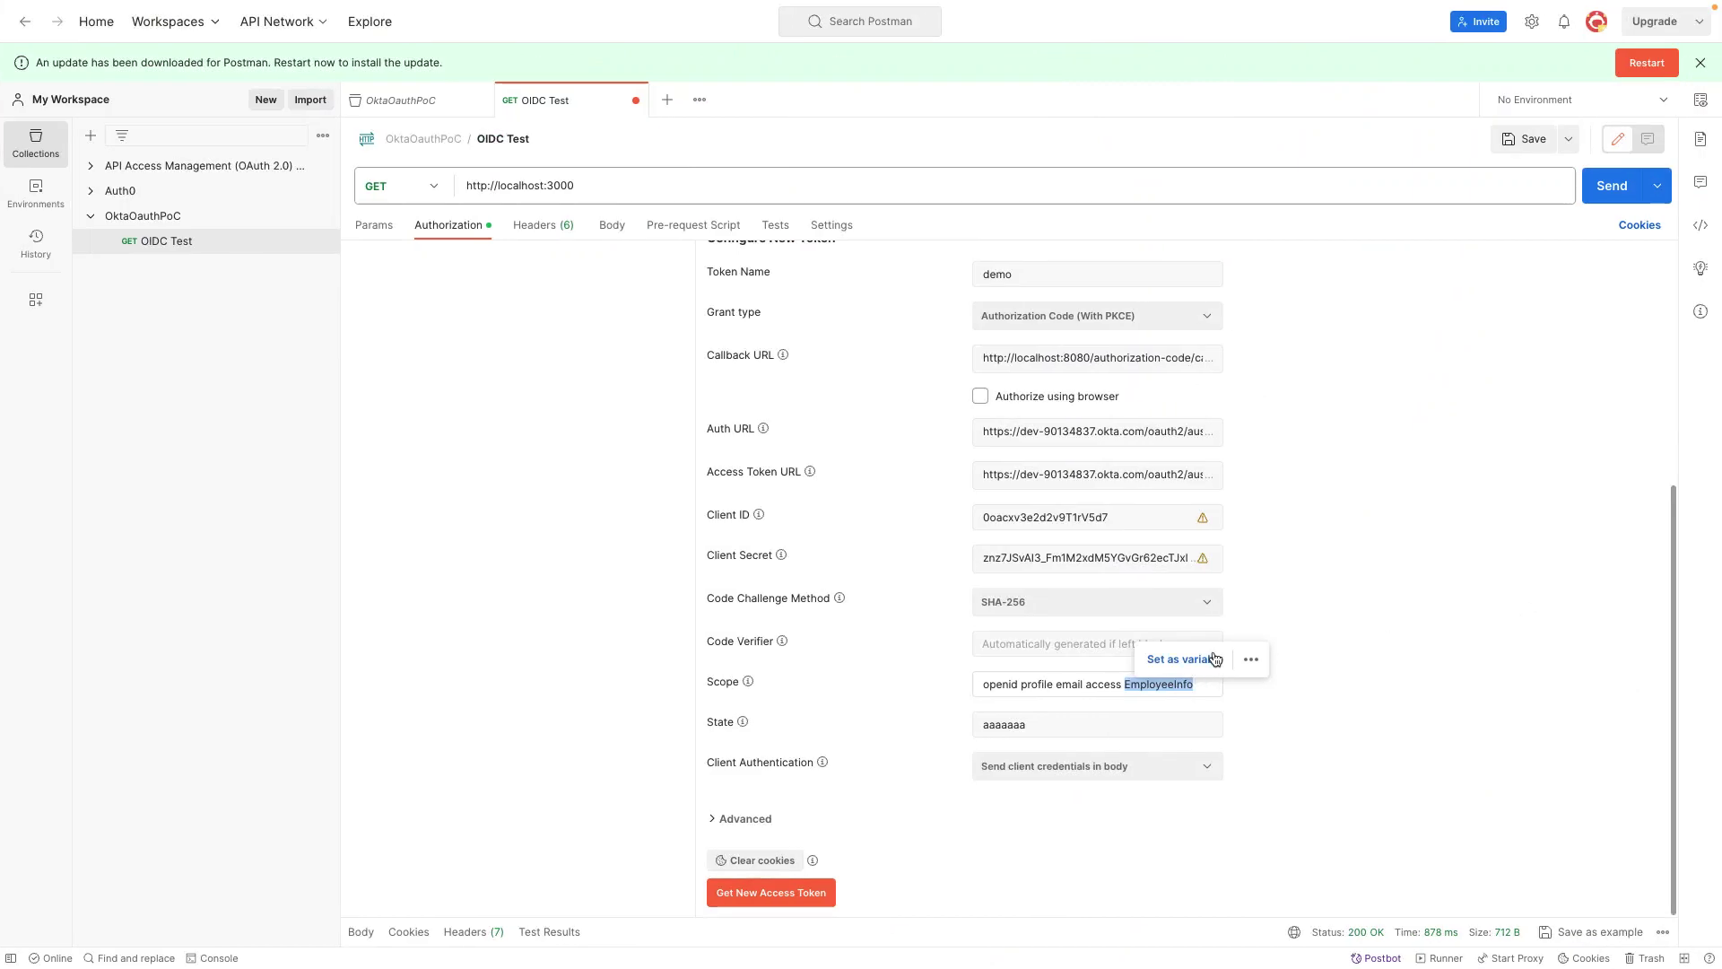
pyautogui.click(1173, 684)
pyautogui.moveTo(1198, 683); pyautogui.dragTo(1123, 684)
pyautogui.press('BackSpace')
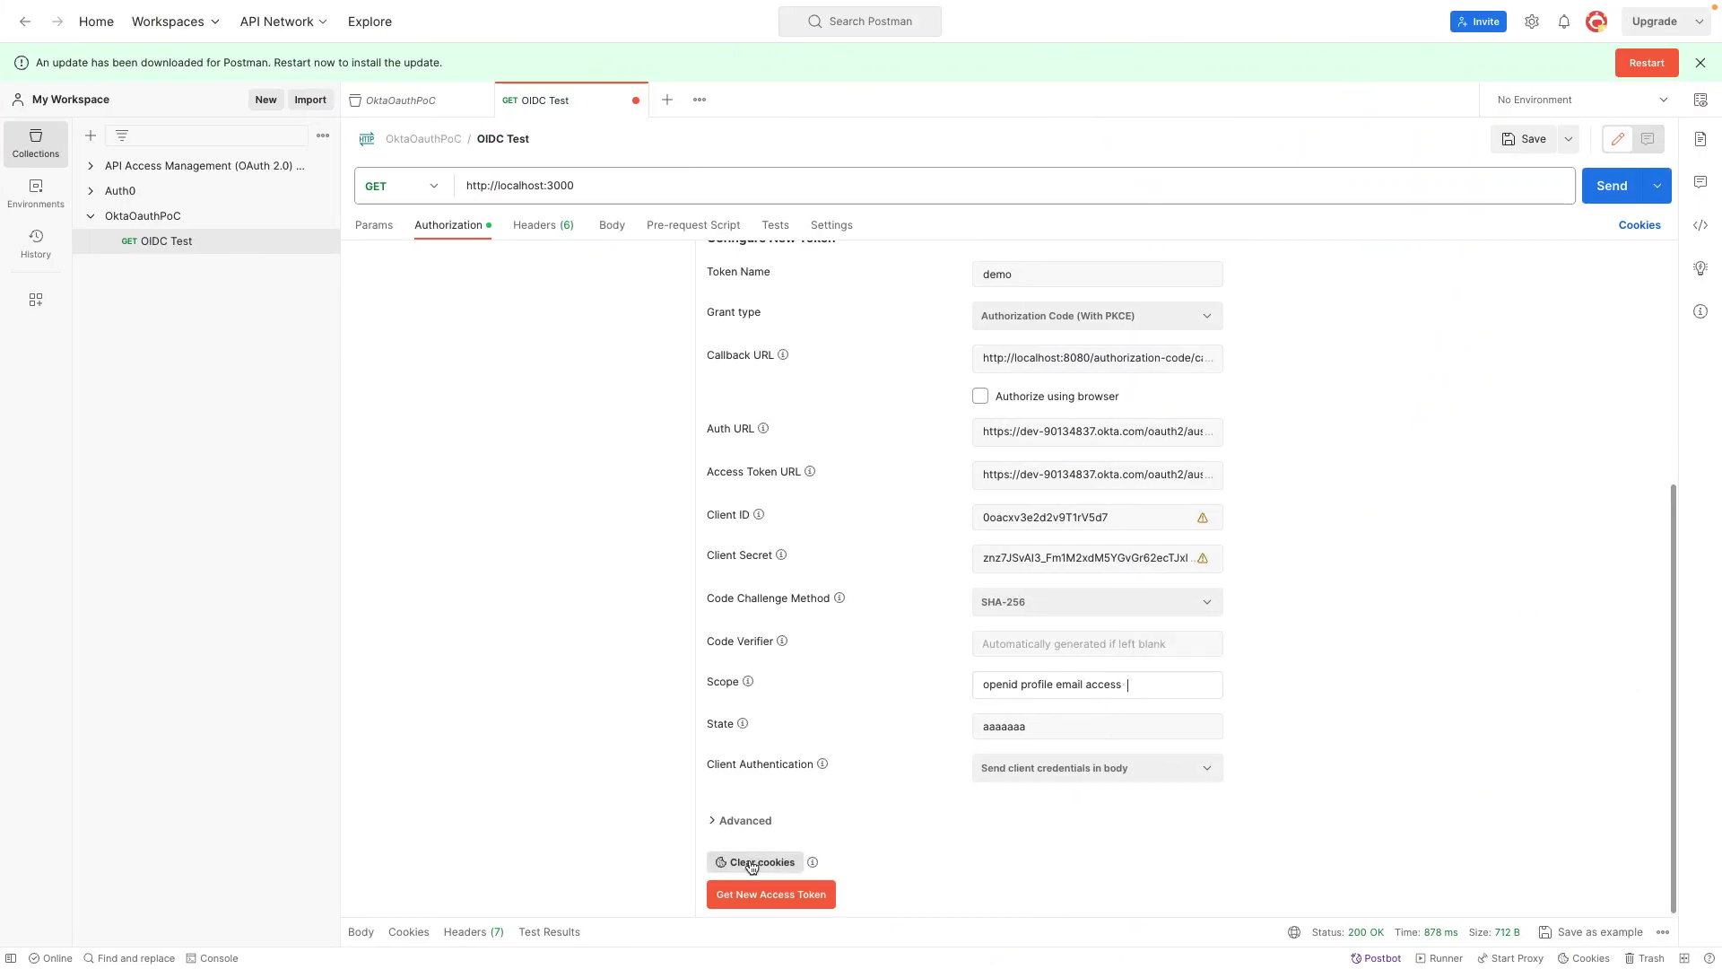
pyautogui.click(777, 901)
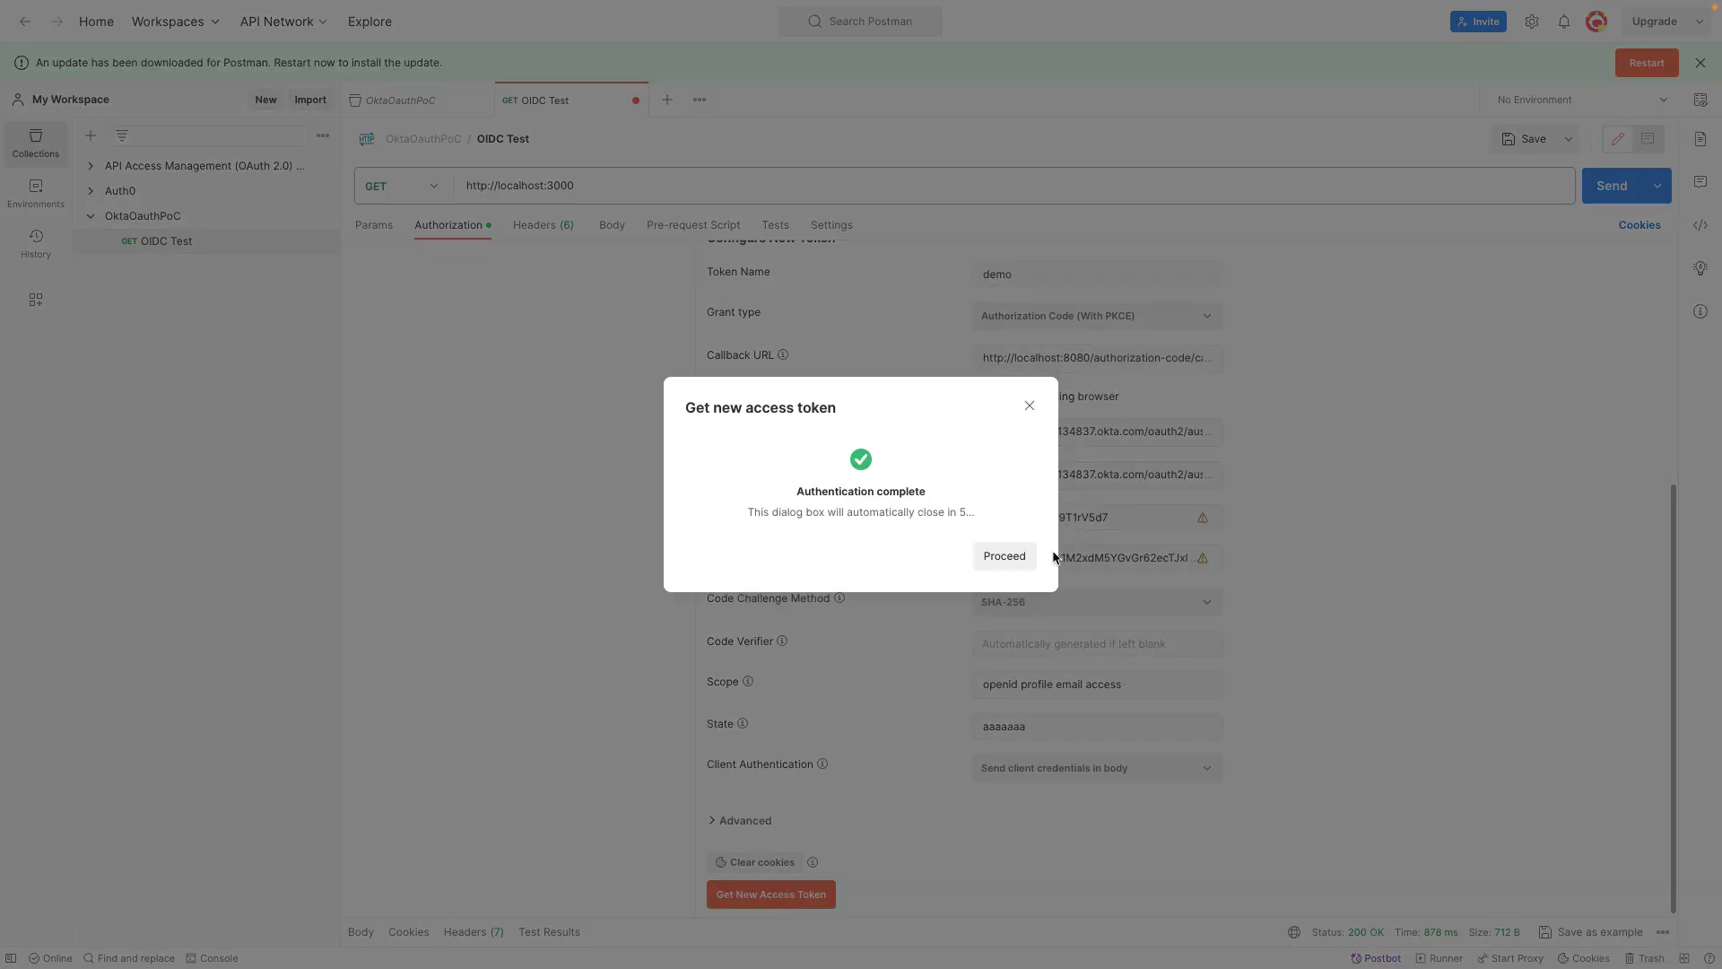
# Proceed to the newly issued token's details and copy its full access token value
pyautogui.click(1017, 560)
pyautogui.scroll(-5, 937, 466)
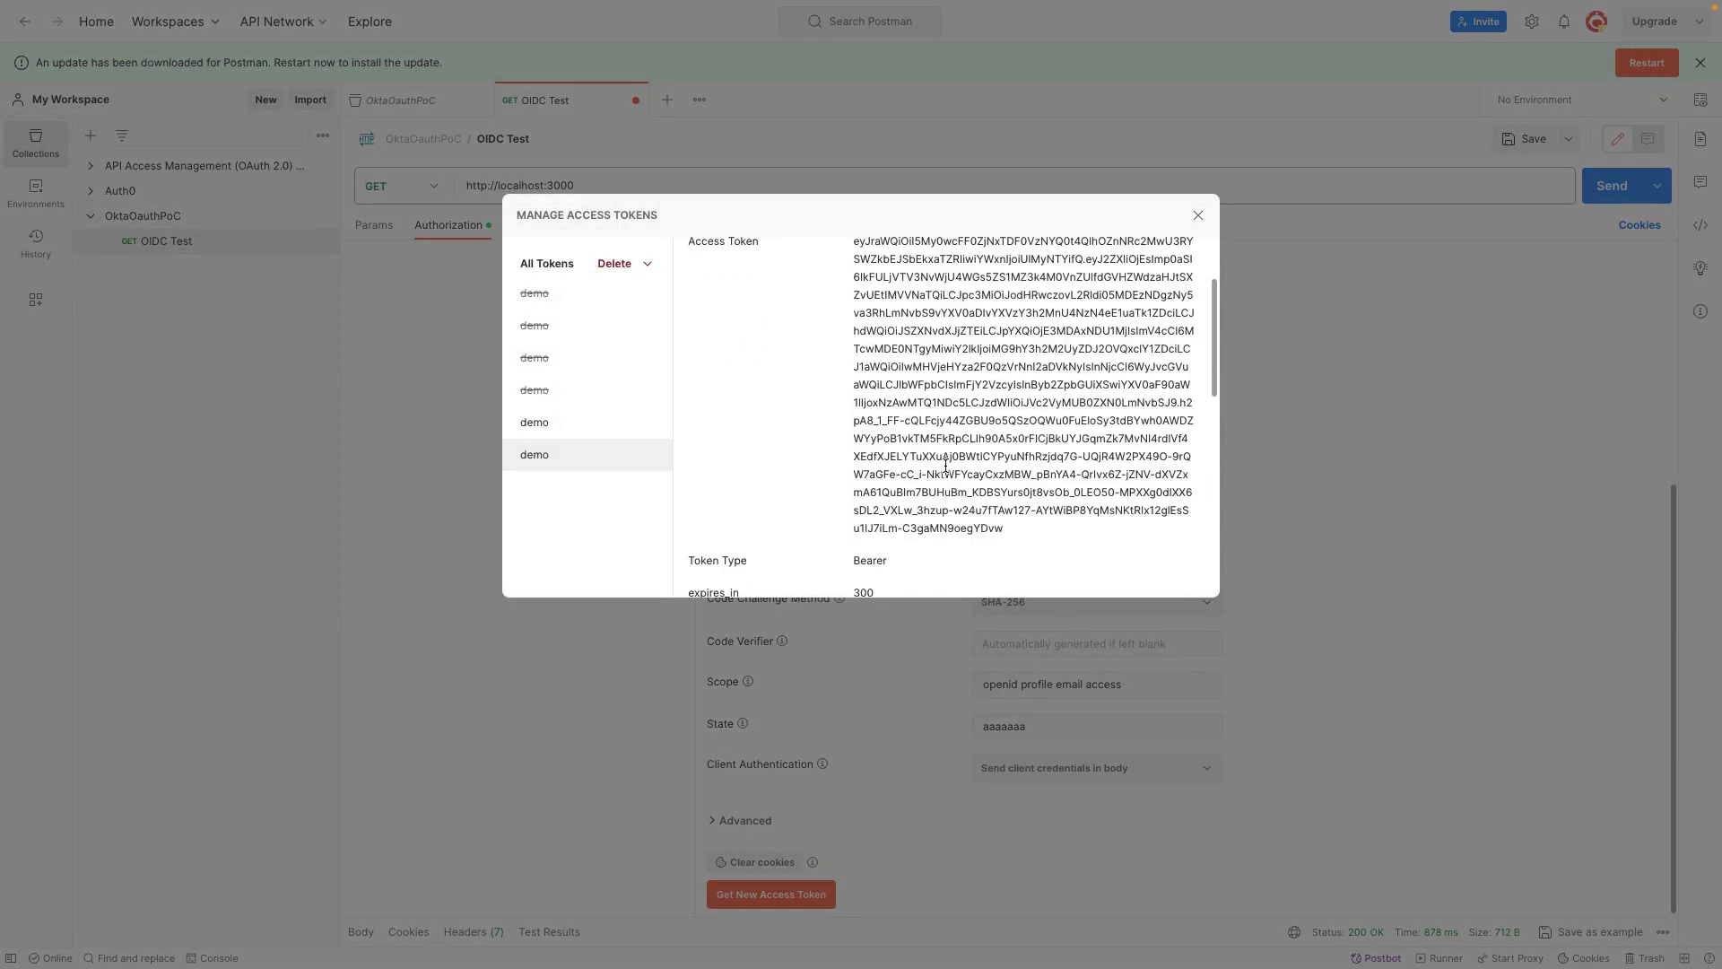
pyautogui.scroll(5, 944, 465)
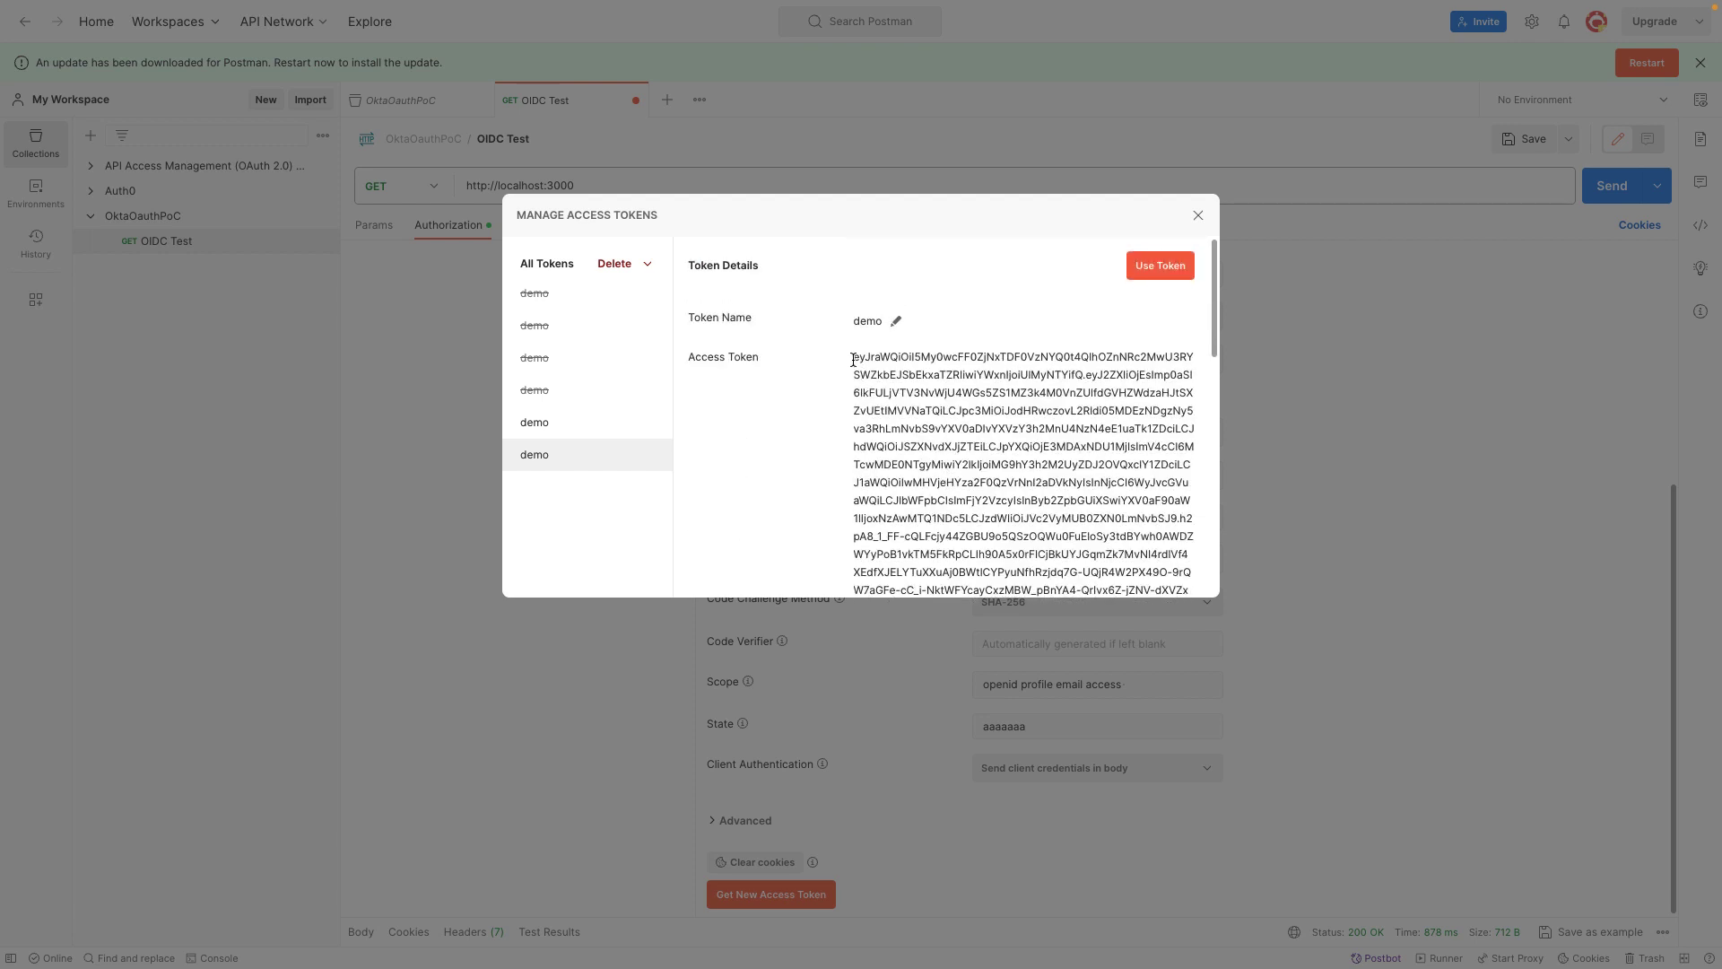
pyautogui.moveTo(854, 333); pyautogui.dragTo(1000, 416)
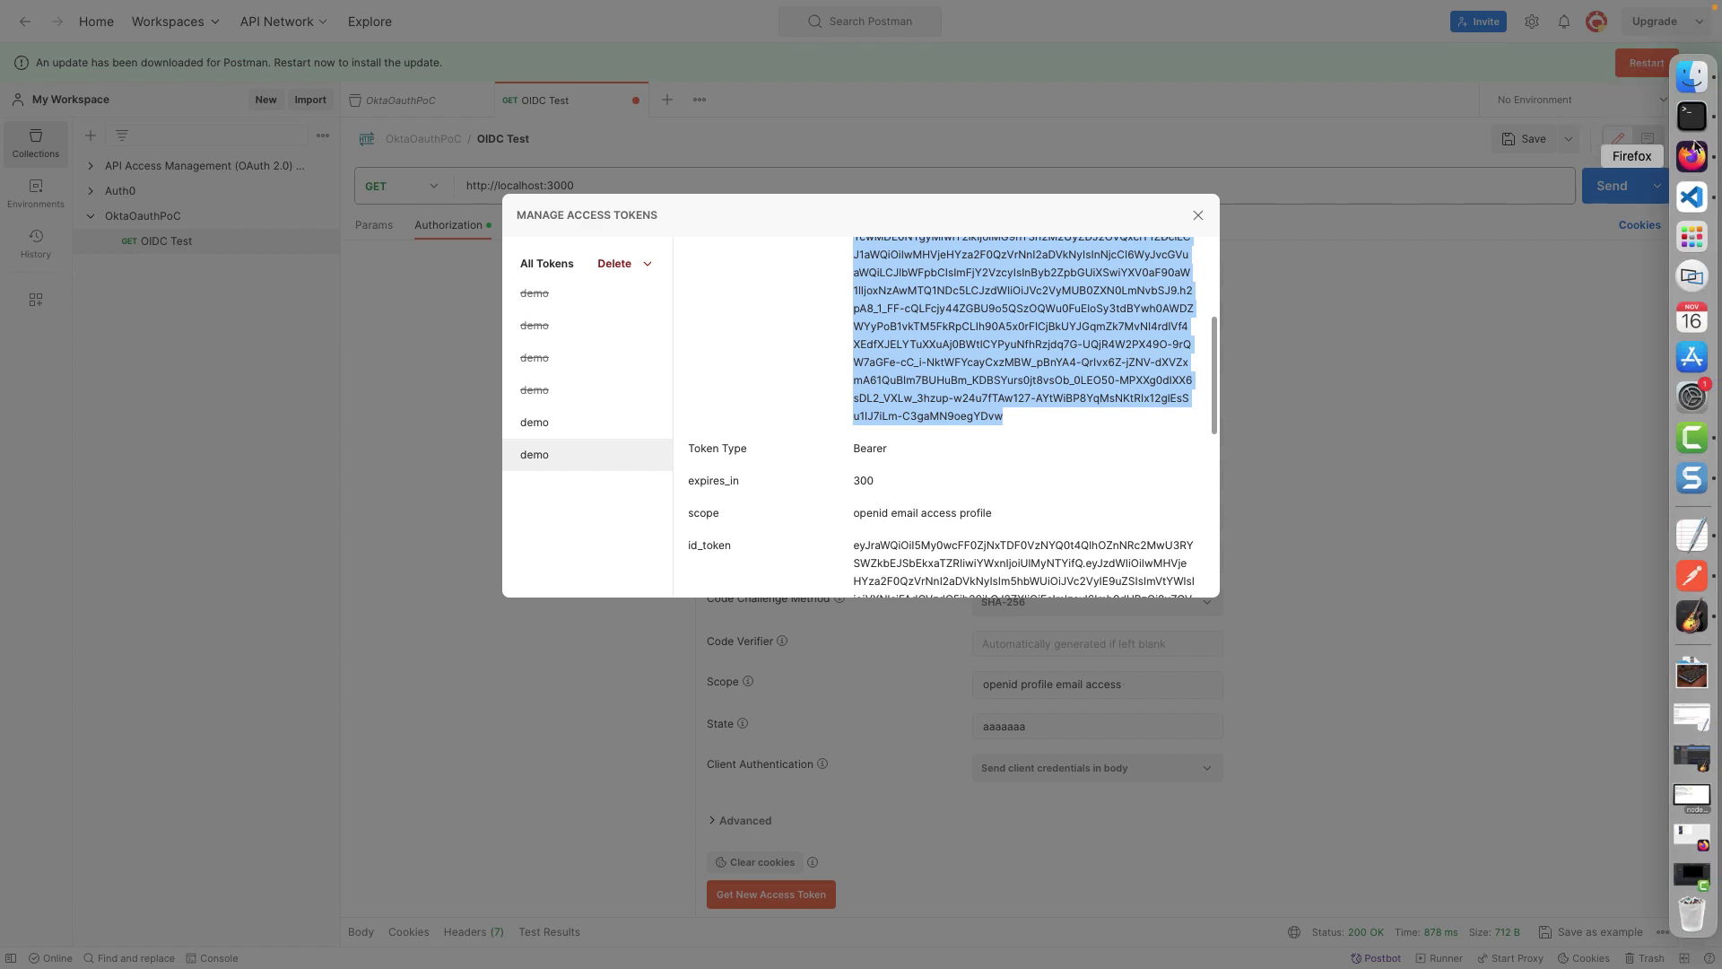
# Switch to jwt.io in Firefox and replace the encoded token with the newly copied access token to decode it
pyautogui.click(1692, 156)
pyautogui.click(659, 331)
pyautogui.press('super+a')
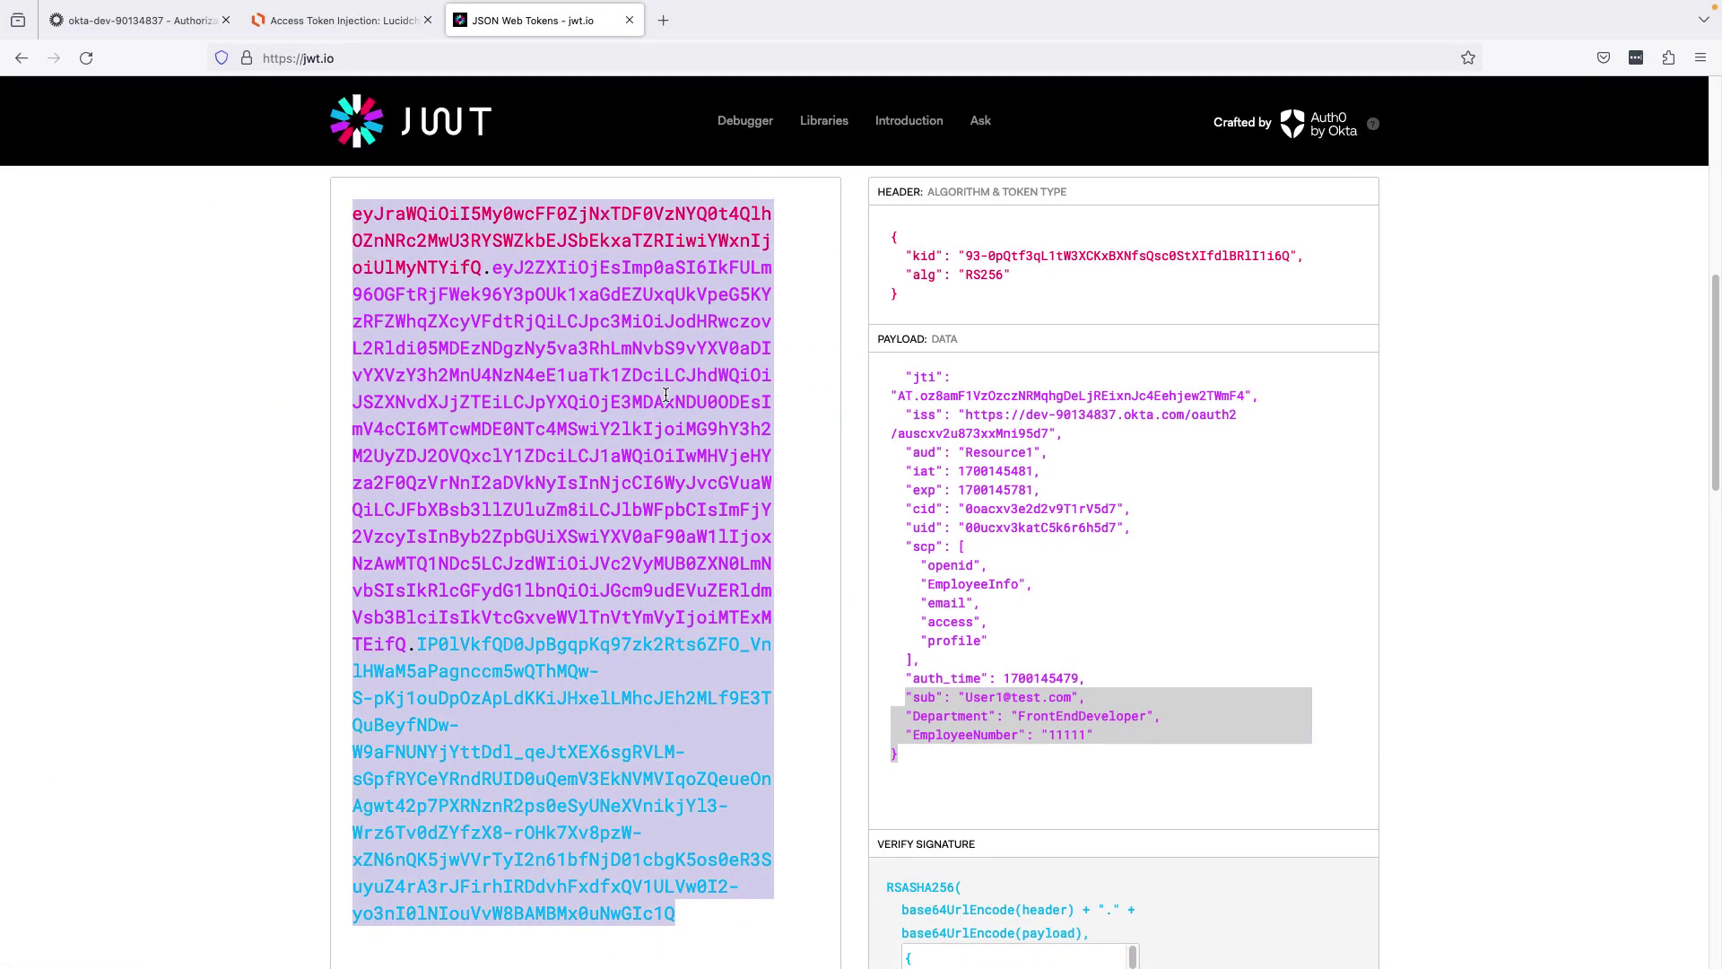
pyautogui.press('super+v')
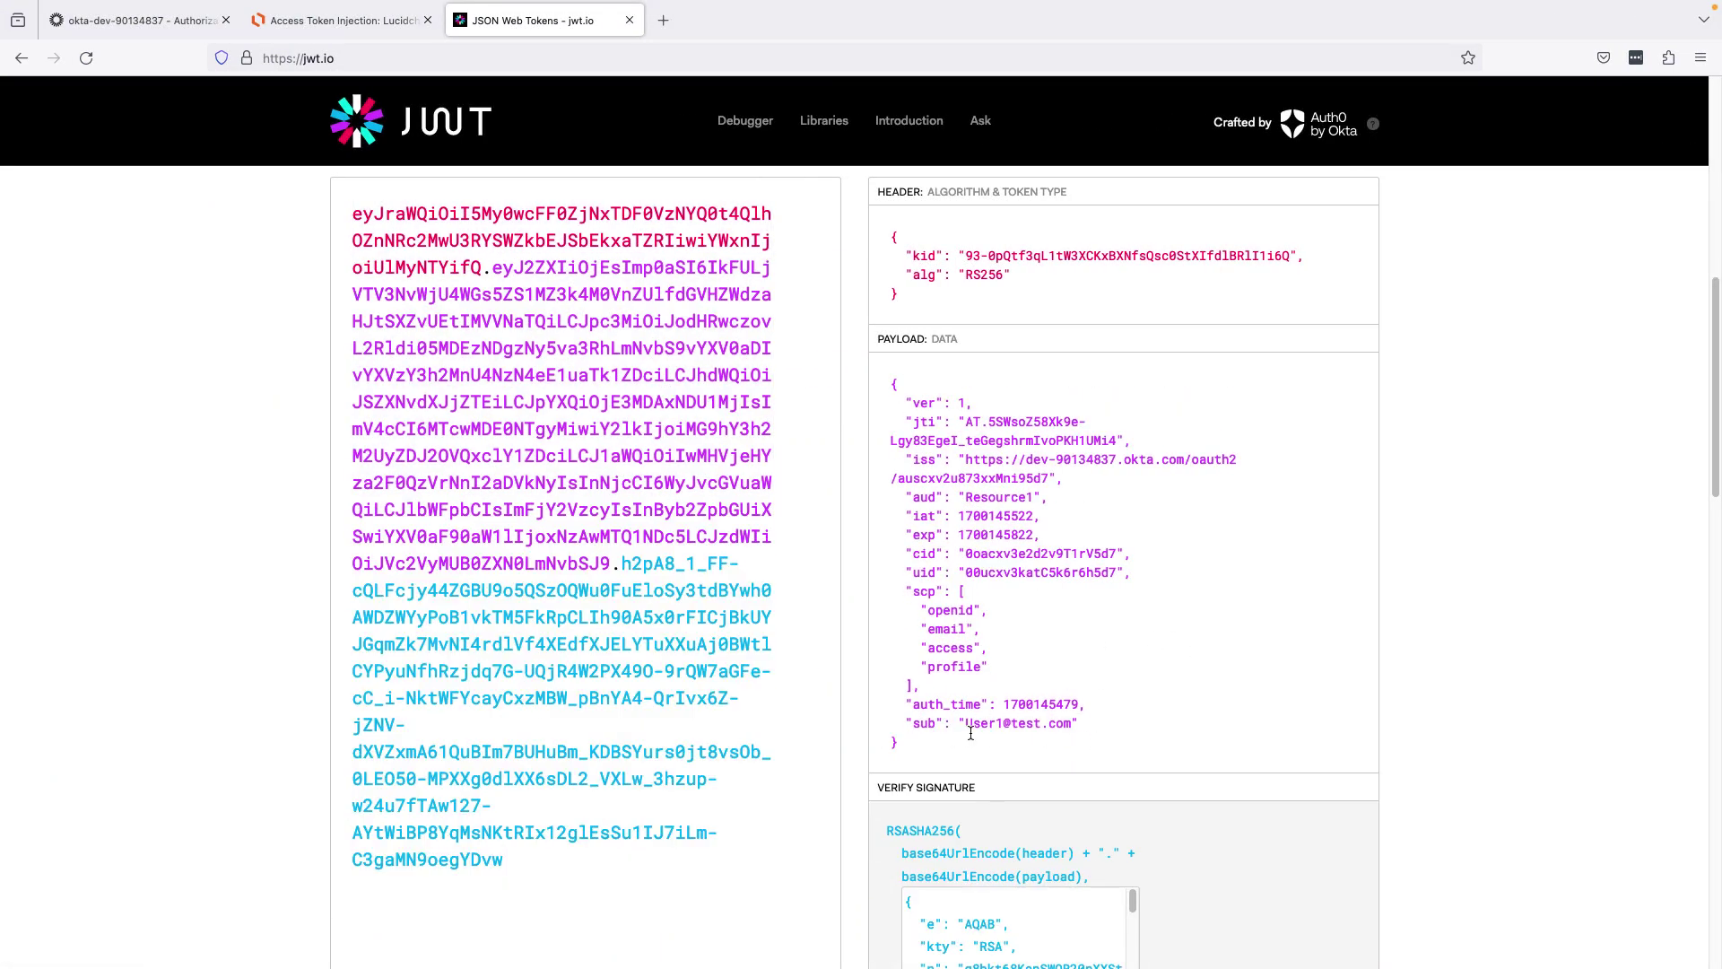